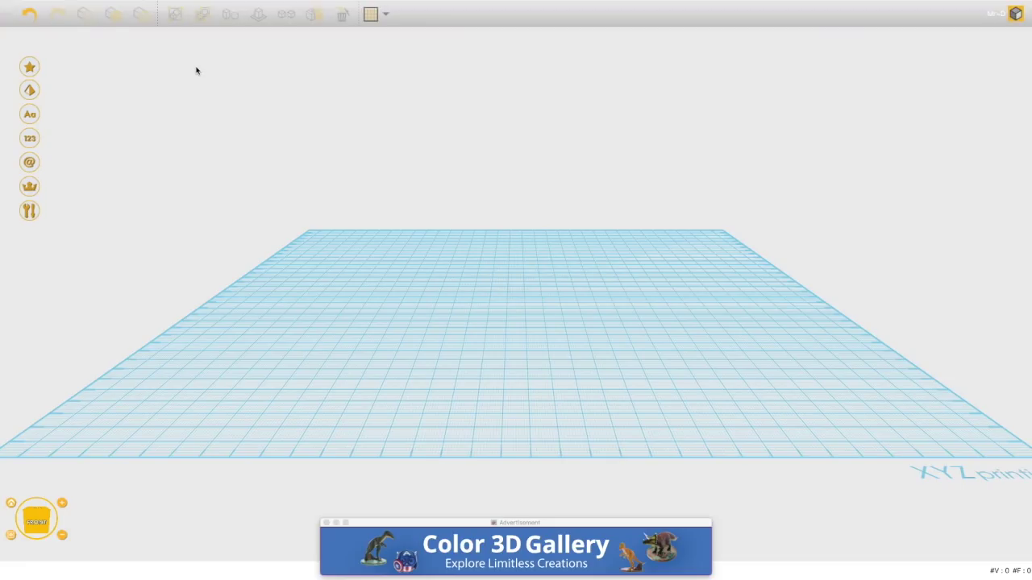
Close the advertisement window covering the front of the workspace.
{"action": "mouse_move", "coordinate": [587, 576]}
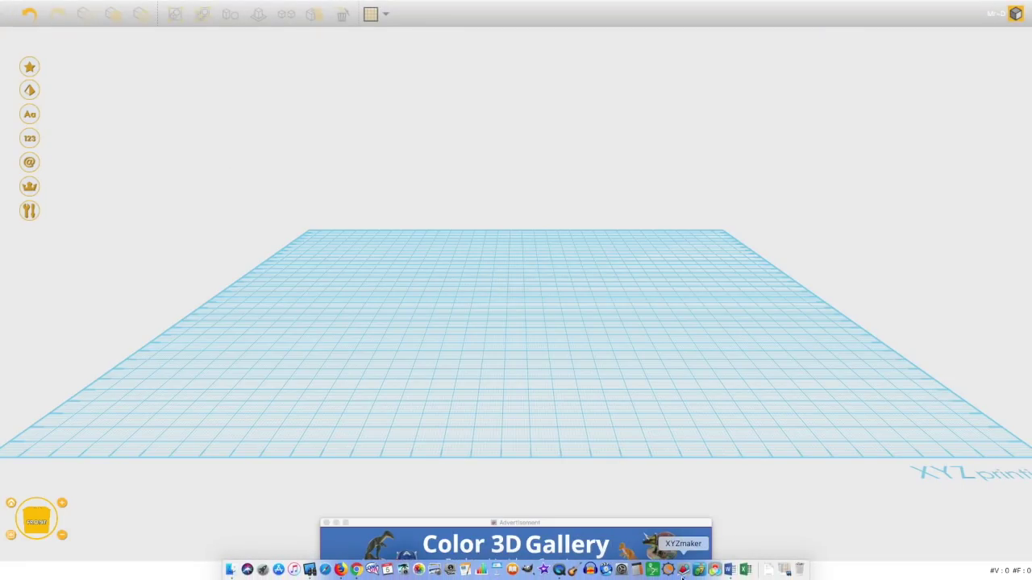
{"action": "left_click", "coordinate": [326, 524]}
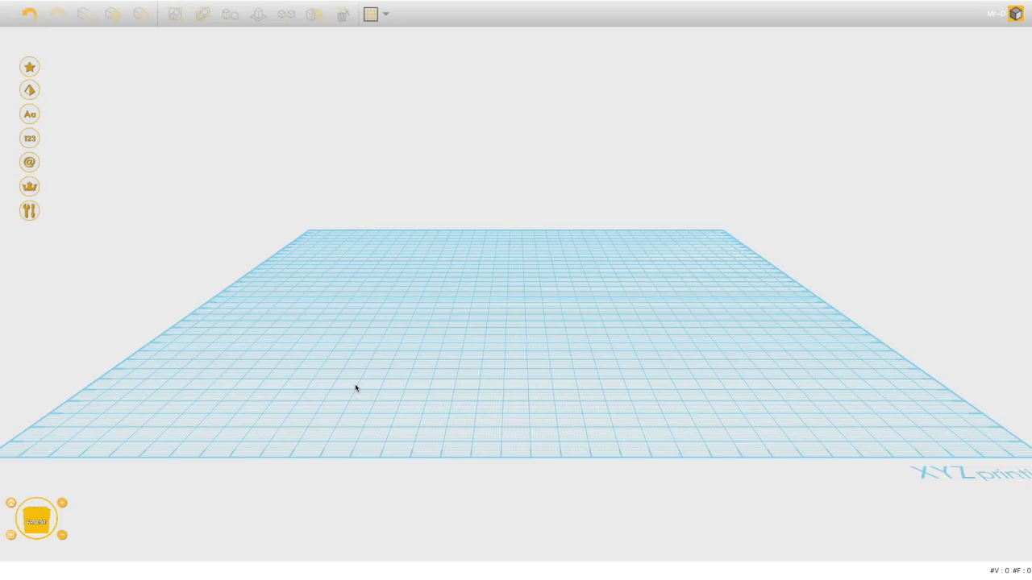
Orbit the empty workplane to view it from low and raised angles, and restore the default view.
{"action": "mouse_move", "coordinate": [357, 427]}
{"action": "left_mouse_down"}
{"action": "mouse_move", "coordinate": [371, 336]}
{"action": "mouse_move", "coordinate": [366, 398]}
{"action": "mouse_move", "coordinate": [427, 419]}
{"action": "mouse_move", "coordinate": [468, 417]}
{"action": "mouse_move", "coordinate": [346, 387]}
{"action": "mouse_move", "coordinate": [322, 421]}
{"action": "mouse_move", "coordinate": [362, 417]}
{"action": "left_mouse_up"}
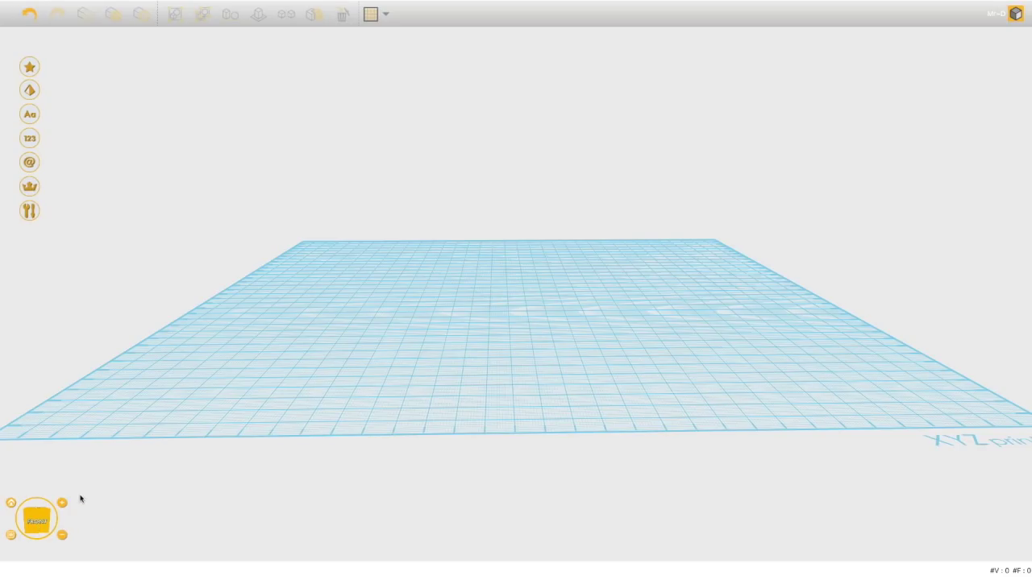
{"action": "left_click_drag", "start_coordinate": [141, 447], "coordinate": [379, 416]}
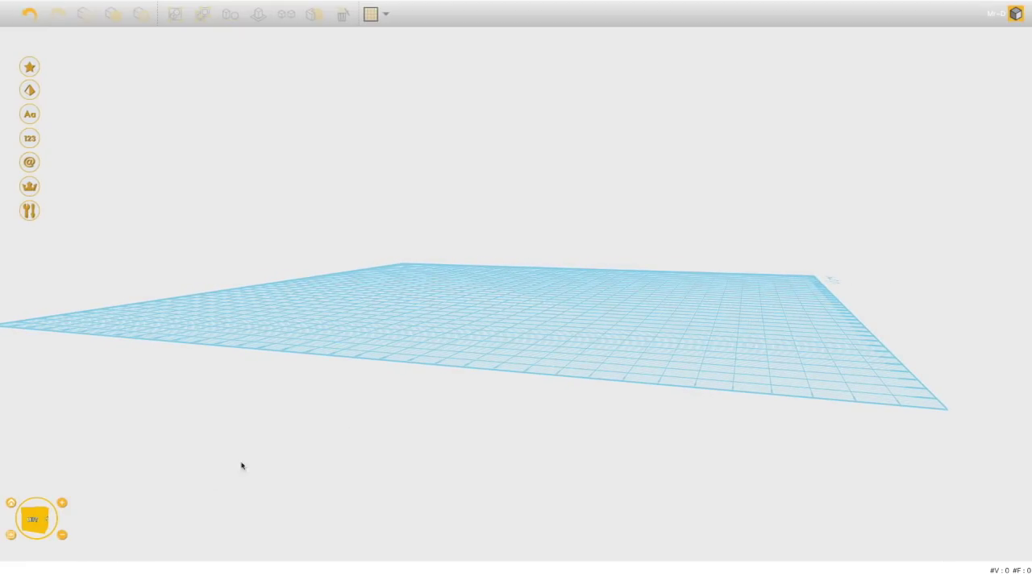
{"action": "left_click_drag", "start_coordinate": [396, 360], "coordinate": [291, 429]}
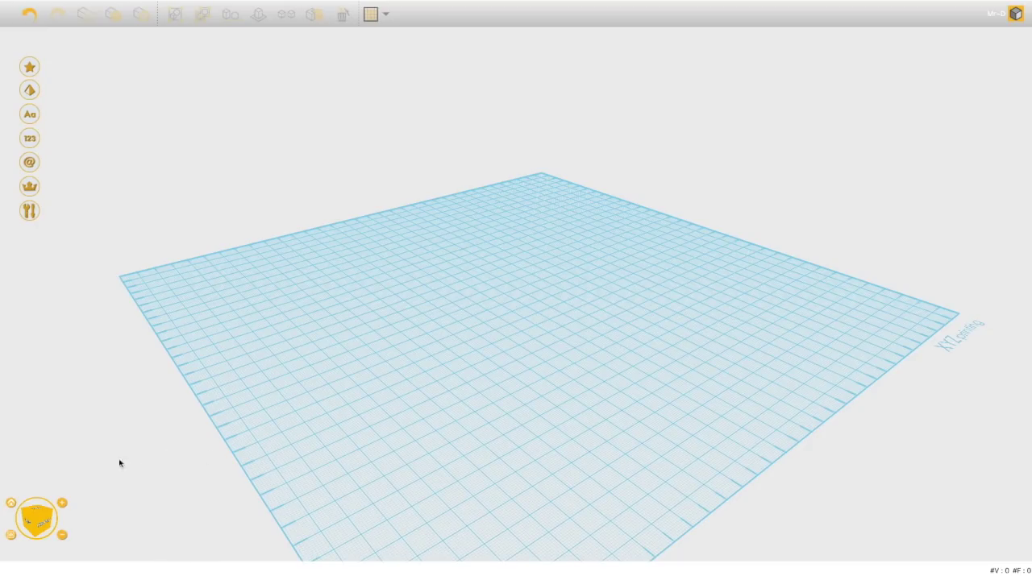
{"action": "left_click", "coordinate": [11, 504]}
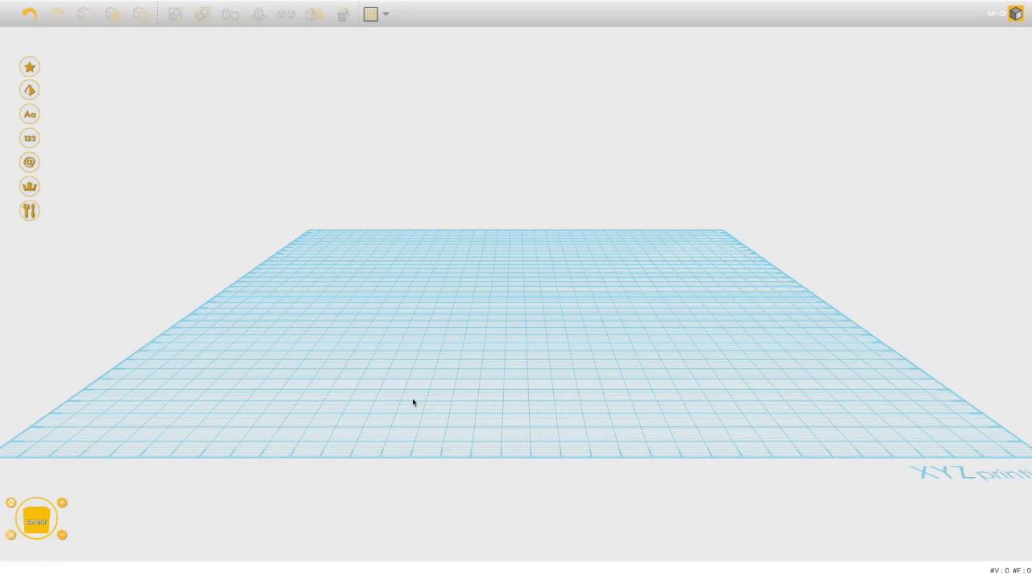
Zoom in and out on the workplane, resetting to the default view each time.
{"action": "left_click", "coordinate": [64, 504]}
{"action": "left_click", "coordinate": [64, 504]}
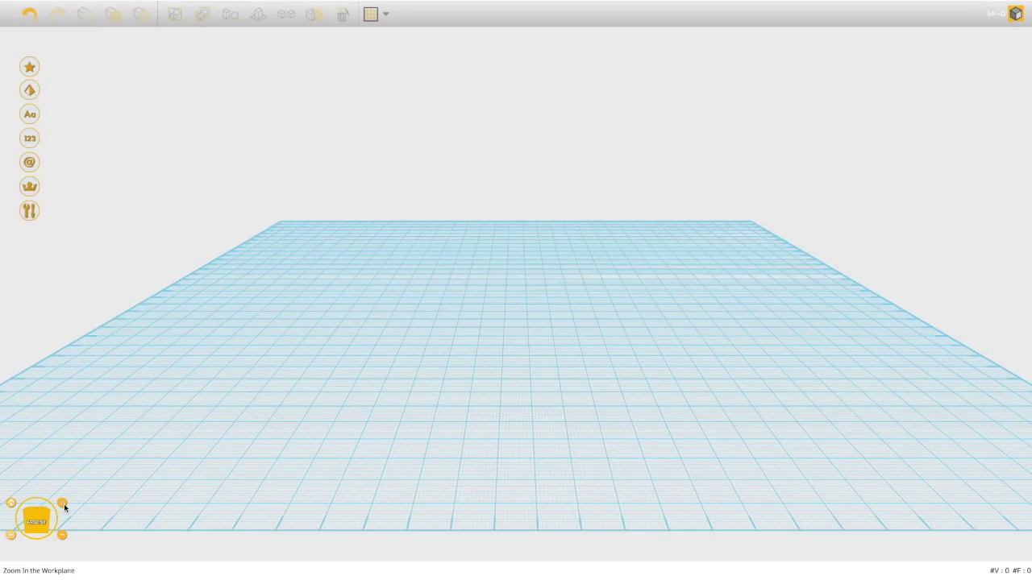
{"action": "left_click", "coordinate": [64, 504]}
{"action": "scroll", "coordinate": [390, 470], "scroll_direction": "down", "scroll_amount": 4}
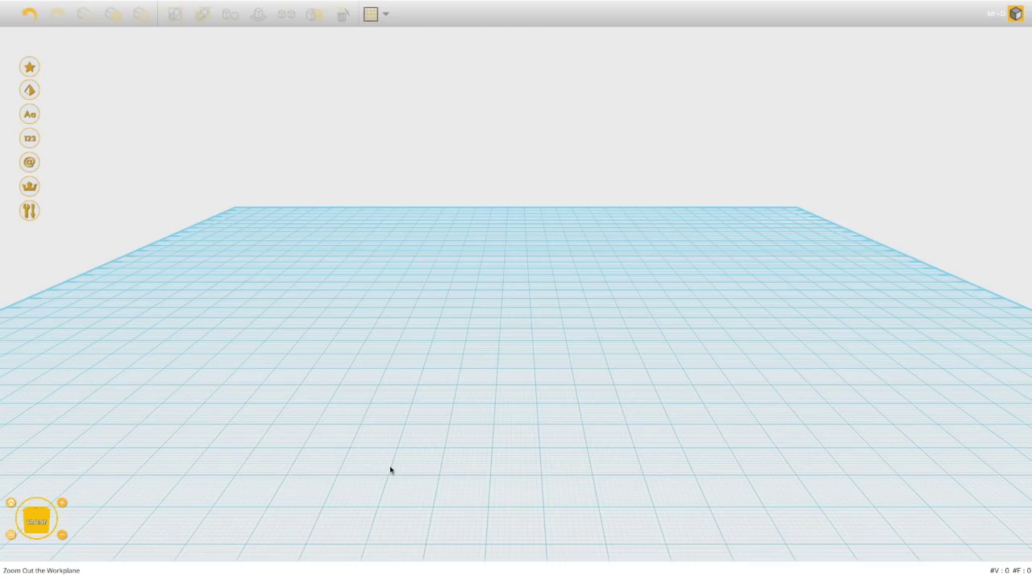
{"action": "scroll", "coordinate": [390, 470], "scroll_direction": "up", "scroll_amount": 2}
{"action": "scroll", "coordinate": [390, 470], "scroll_direction": "down", "scroll_amount": 5}
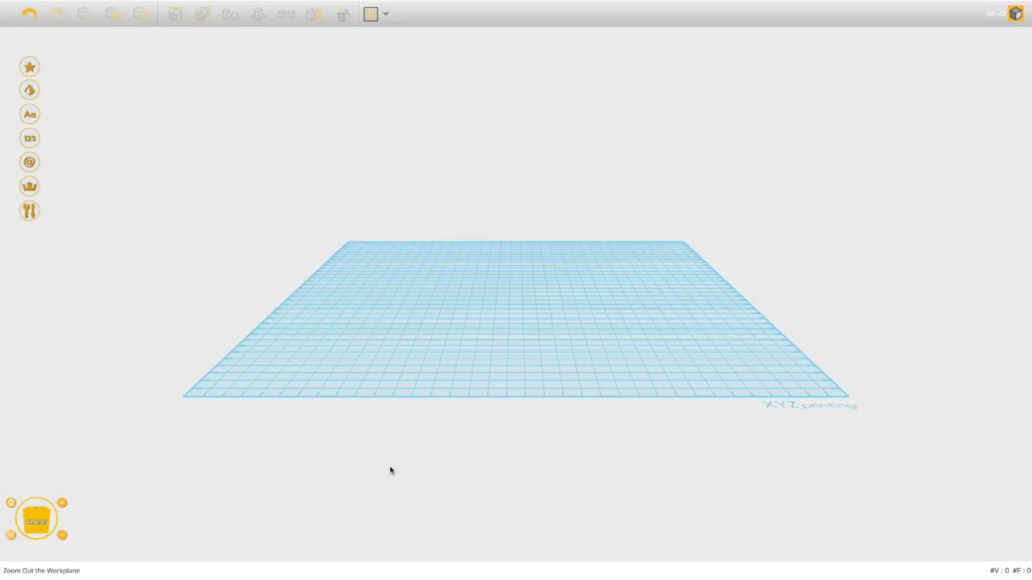
{"action": "left_click", "coordinate": [11, 503]}
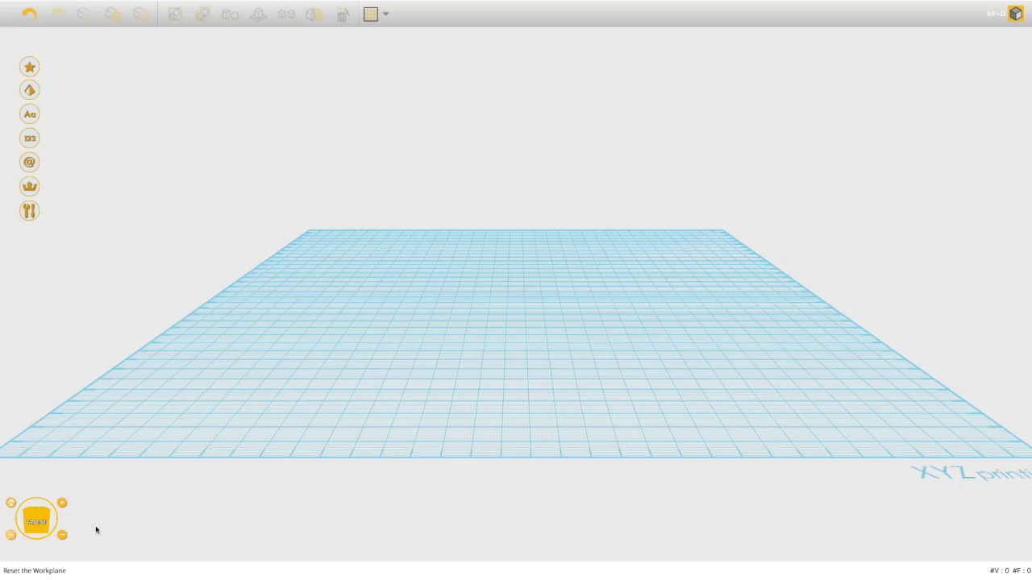
{"action": "left_click", "coordinate": [62, 536]}
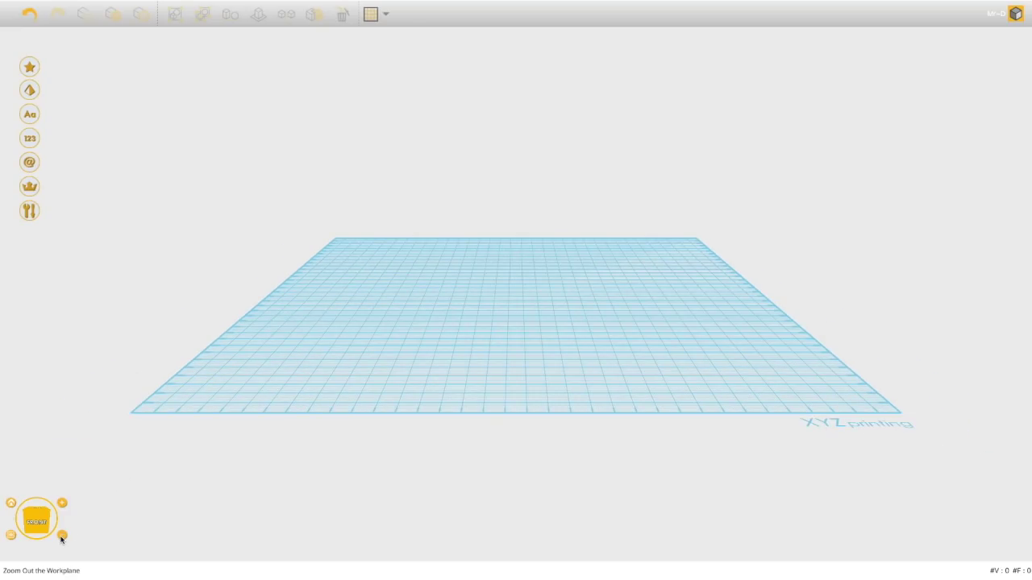
{"action": "left_click", "coordinate": [12, 504]}
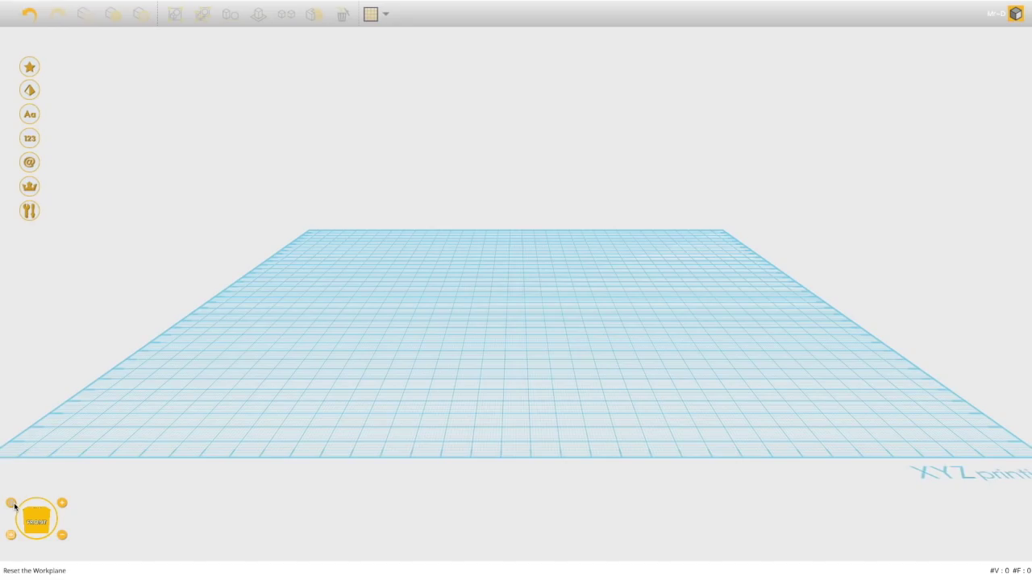
Hide the workplane grid and show it again.
{"action": "left_click", "coordinate": [10, 536]}
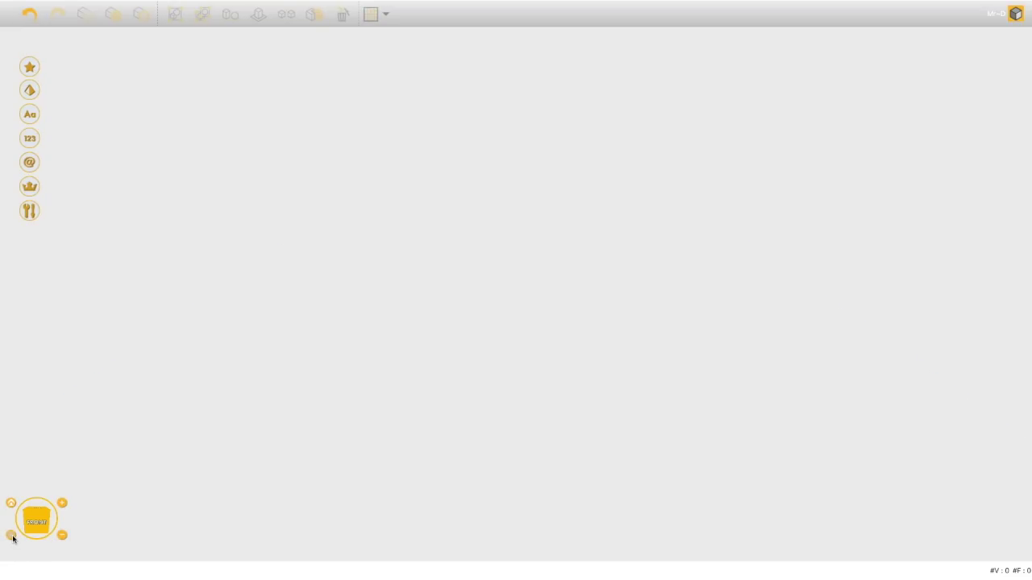
{"action": "left_click", "coordinate": [12, 537]}
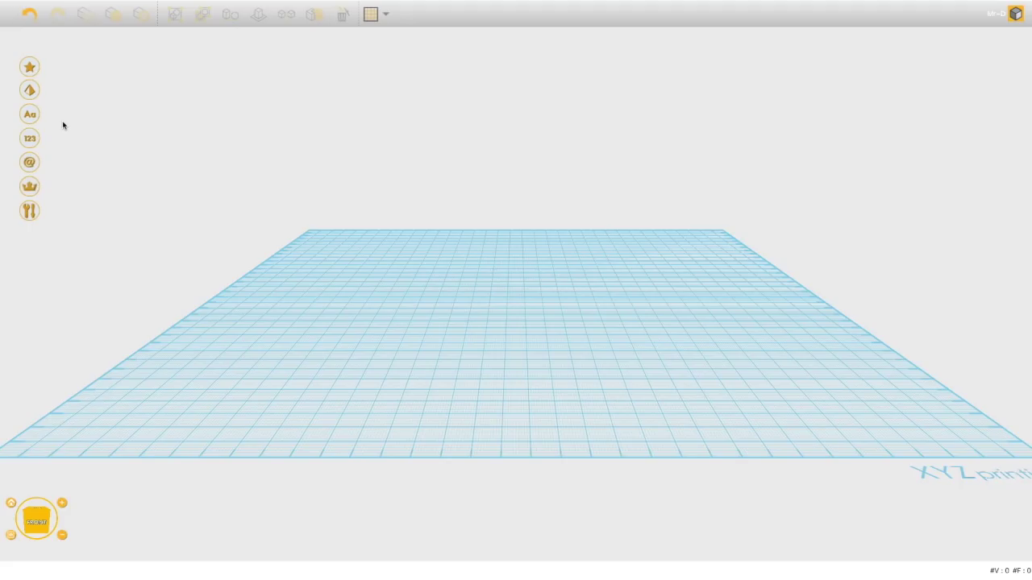
Look through the recently used shapes and all pages of the geometric figure and letter libraries.
{"action": "left_click", "coordinate": [30, 71]}
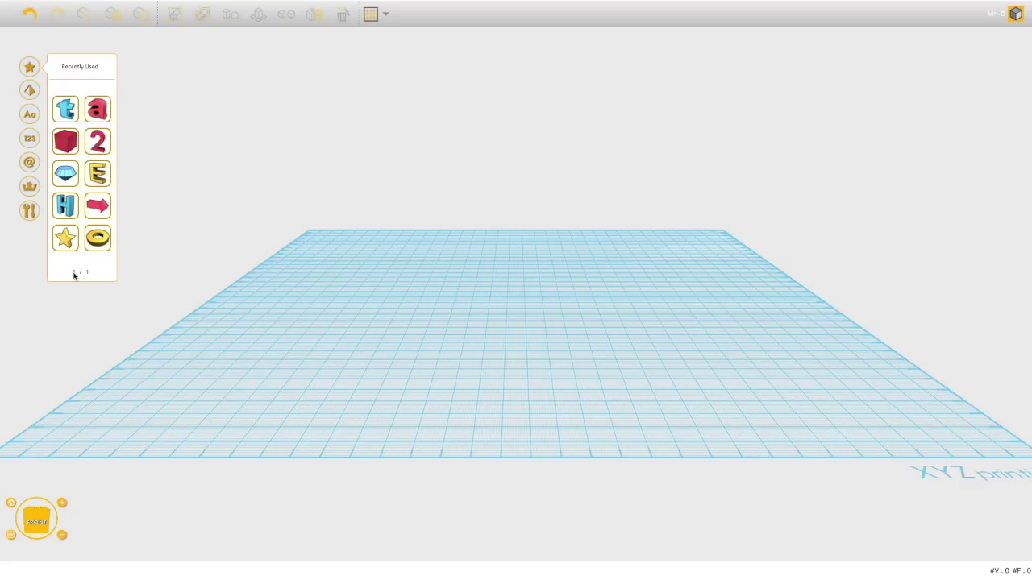
{"action": "left_click", "coordinate": [31, 90]}
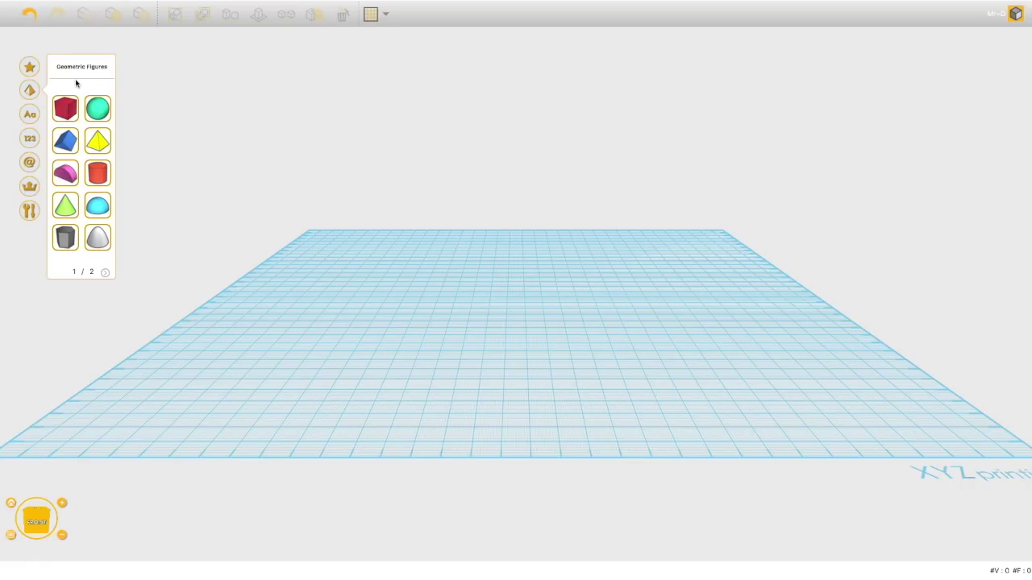
{"action": "left_click", "coordinate": [105, 273]}
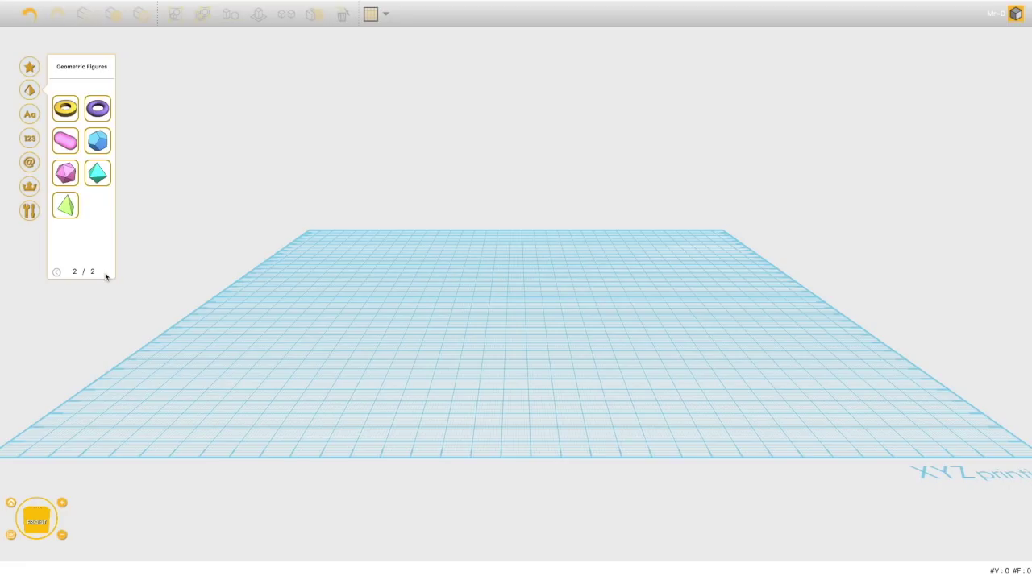
{"action": "left_click", "coordinate": [57, 272]}
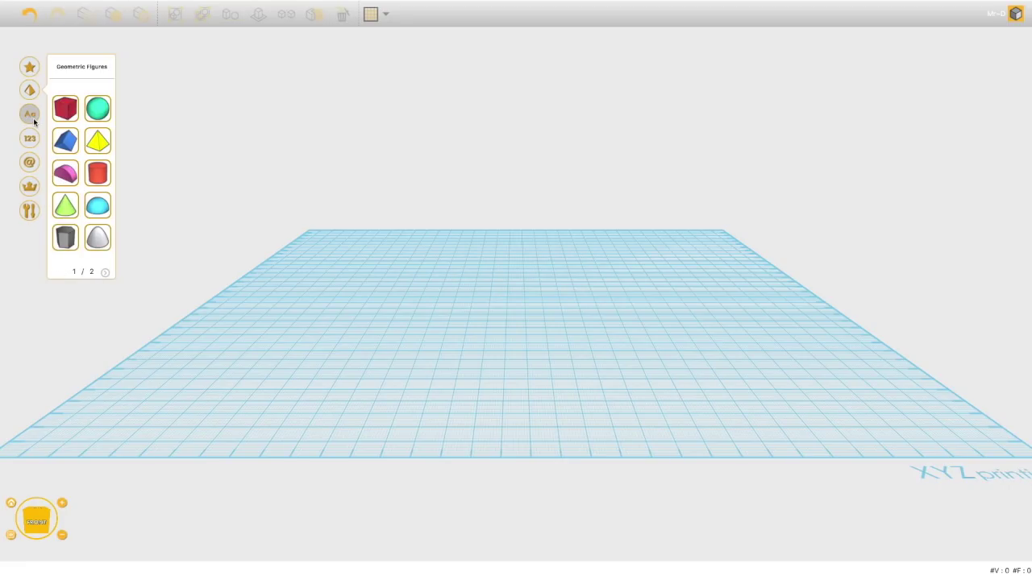
{"action": "left_click", "coordinate": [33, 118]}
{"action": "left_click", "coordinate": [105, 273]}
{"action": "left_click", "coordinate": [105, 273]}
{"action": "left_click", "coordinate": [104, 274]}
{"action": "left_click", "coordinate": [57, 272]}
{"action": "left_click", "coordinate": [57, 272]}
{"action": "left_click", "coordinate": [57, 272]}
Look through the number, symbol, special shape and tool libraries, and close the library.
{"action": "left_click", "coordinate": [30, 139]}
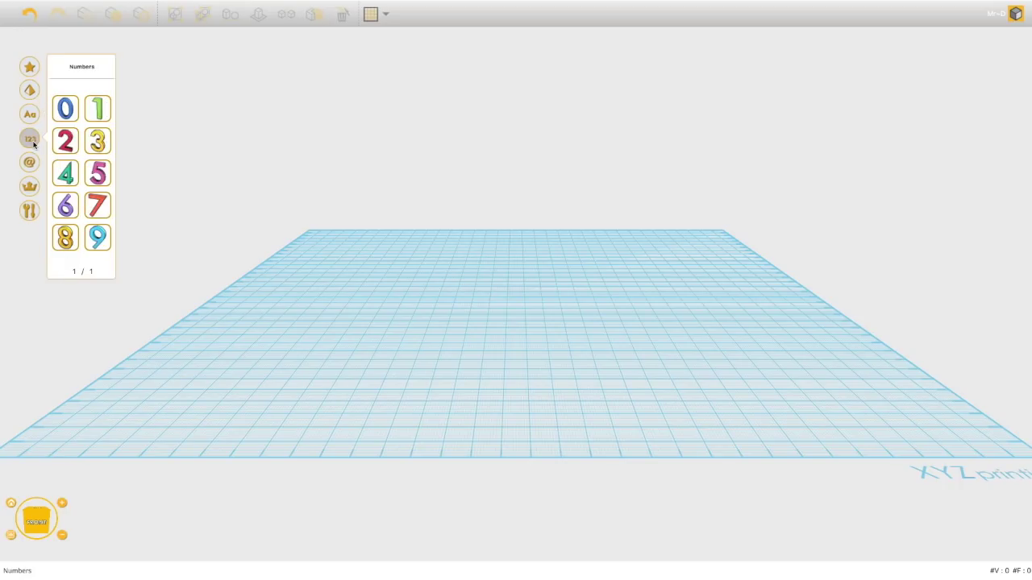
{"action": "left_click", "coordinate": [30, 162]}
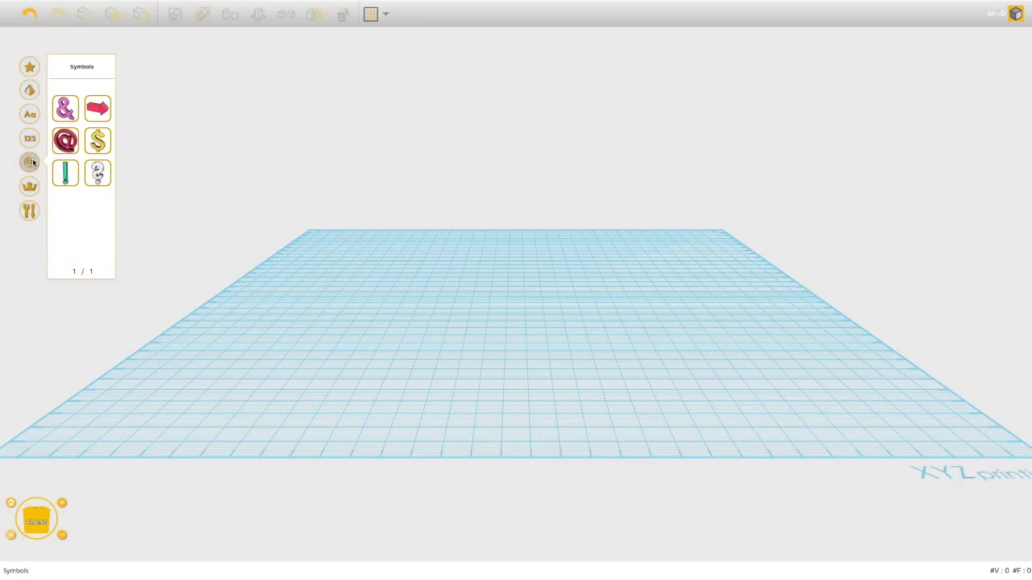
{"action": "left_click", "coordinate": [31, 186]}
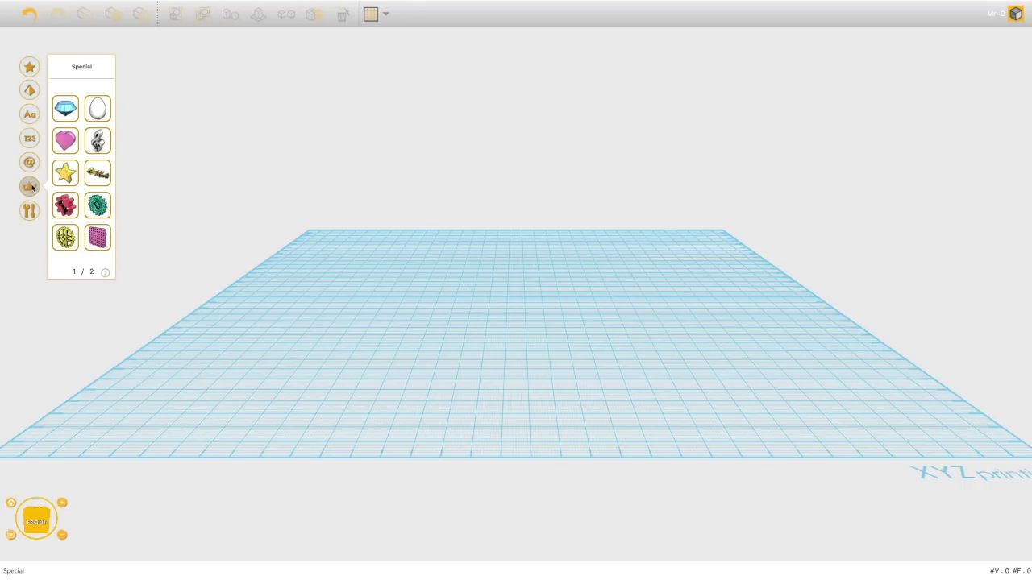
{"action": "left_click", "coordinate": [105, 272]}
{"action": "left_click", "coordinate": [56, 271]}
{"action": "left_click", "coordinate": [31, 211]}
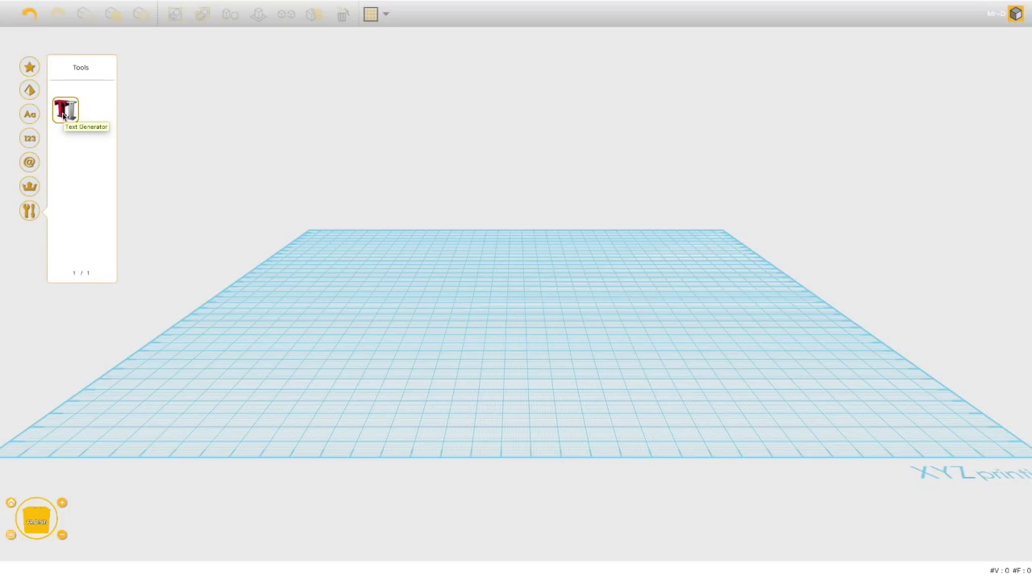
{"action": "left_click", "coordinate": [166, 163]}
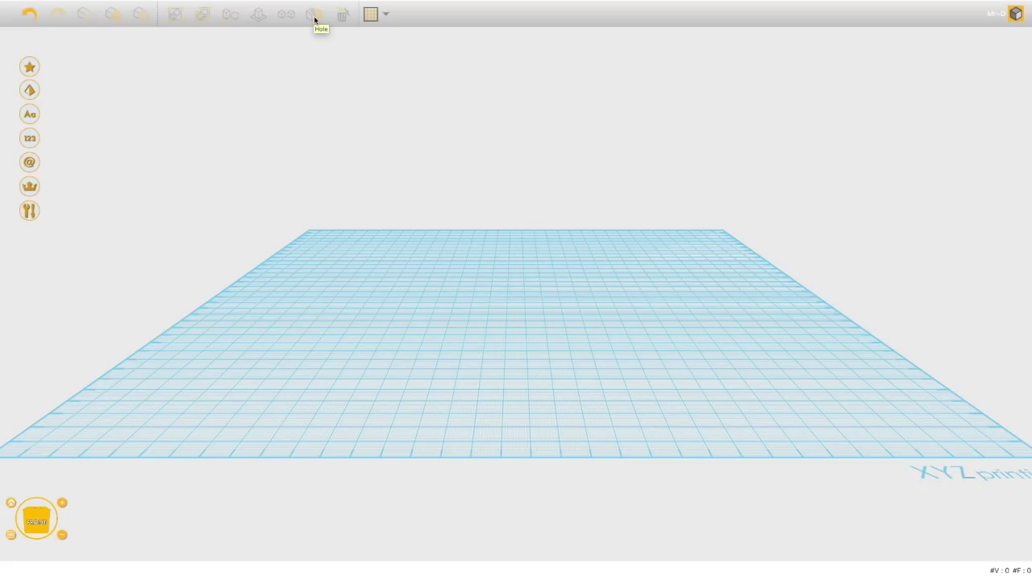
View the workplane's printer, units and print area settings, and close them.
{"action": "left_click", "coordinate": [371, 16]}
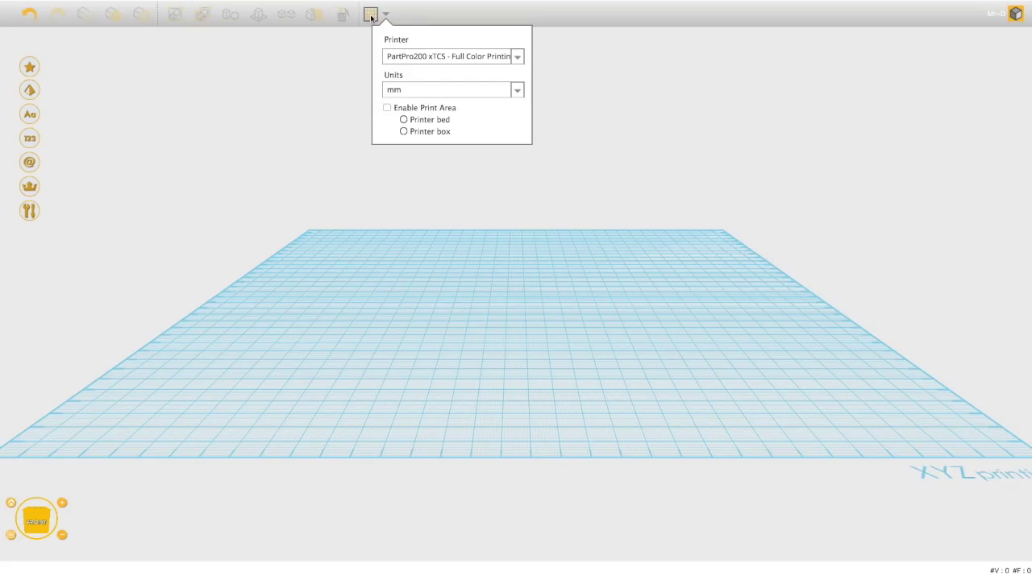
{"action": "left_click", "coordinate": [372, 16]}
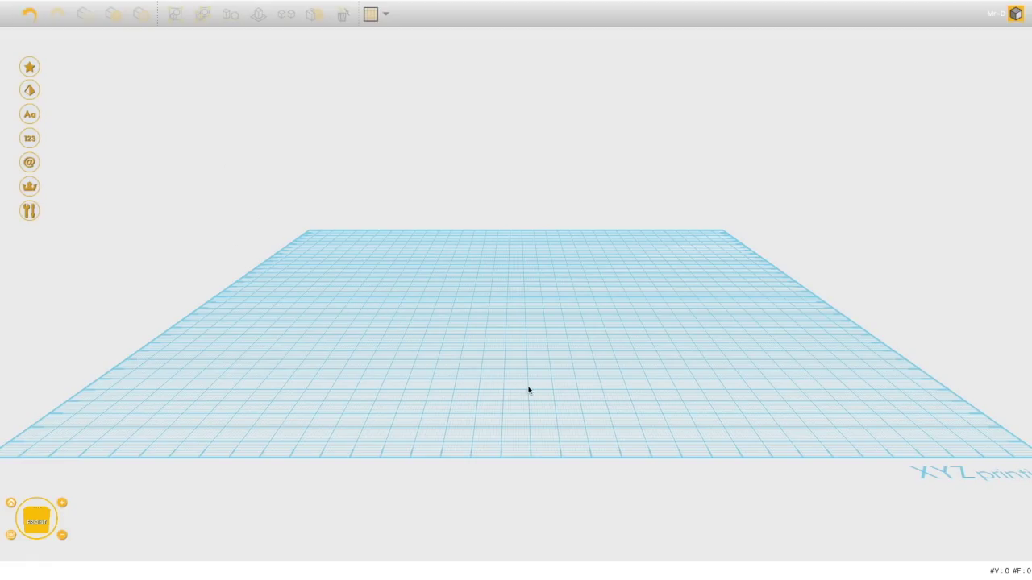
Orbit and zoom the empty workplane for a view from higher up, and restore the default view.
{"action": "left_click_drag", "start_coordinate": [527, 392], "coordinate": [408, 388]}
{"action": "left_click_drag", "start_coordinate": [517, 388], "coordinate": [440, 354]}
{"action": "scroll", "coordinate": [441, 353], "scroll_direction": "up", "scroll_amount": 2}
{"action": "scroll", "coordinate": [443, 352], "scroll_direction": "down", "scroll_amount": 4}
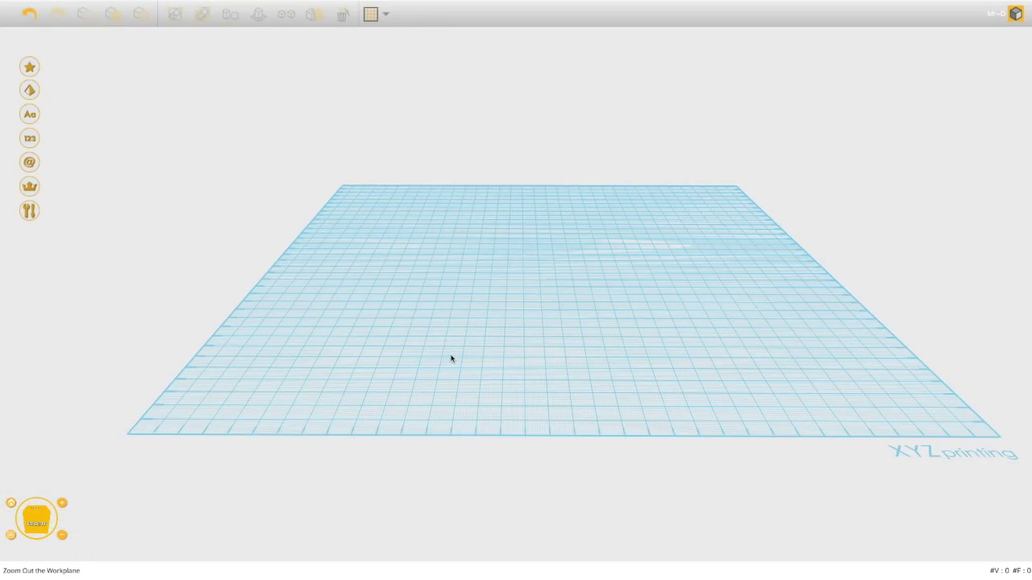
{"action": "left_click", "coordinate": [11, 503]}
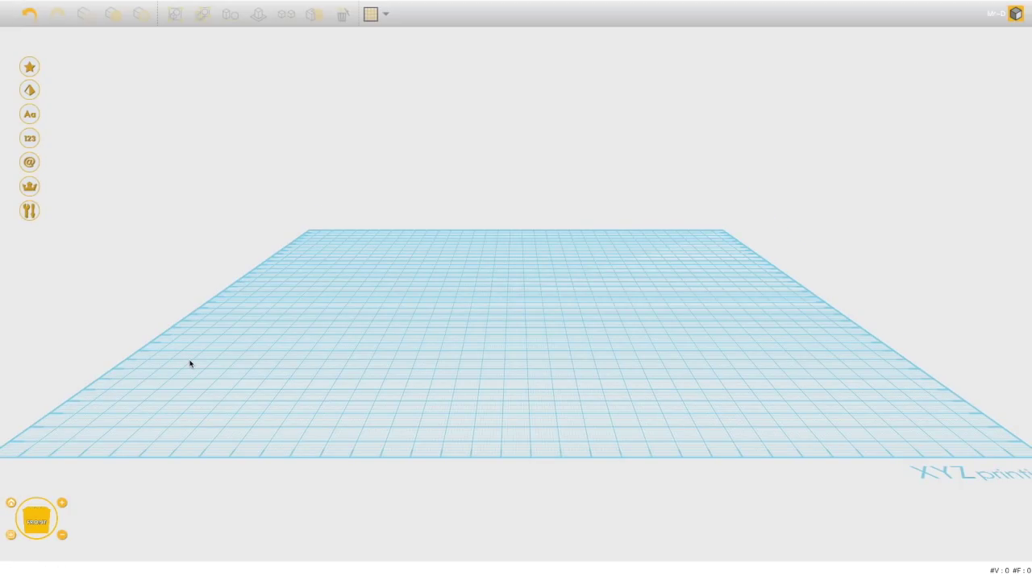
Place a cube from the geometric figures near the workplane's front edge, at about X 1, Y -140, and move its properties window closer.
{"action": "left_click", "coordinate": [30, 90]}
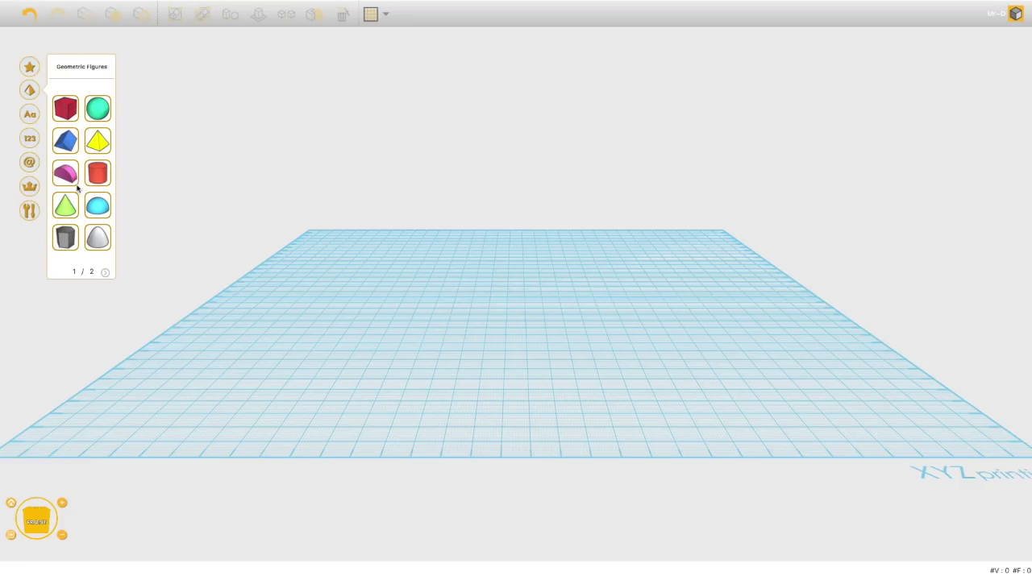
{"action": "left_click", "coordinate": [104, 273]}
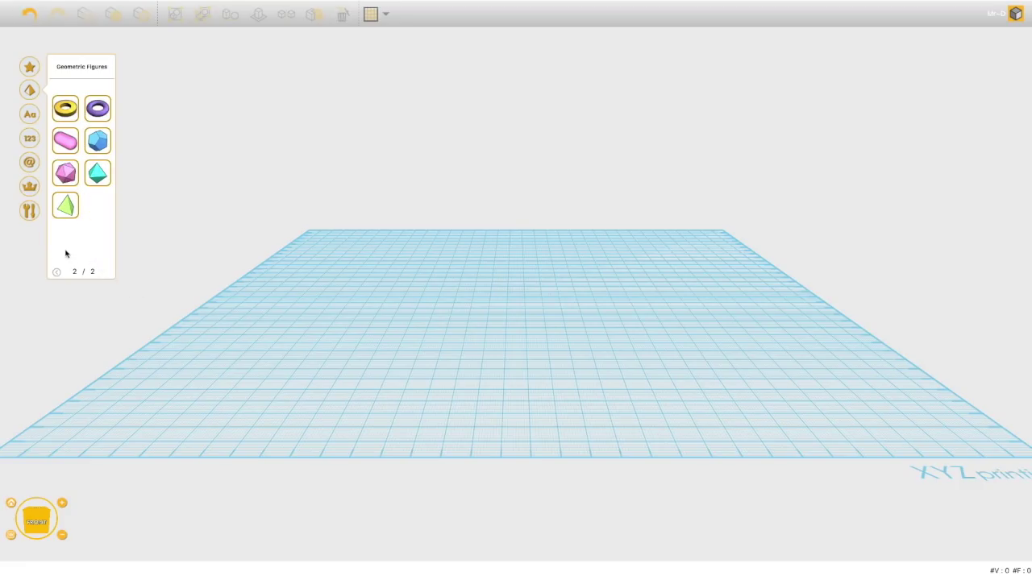
{"action": "left_click", "coordinate": [56, 273]}
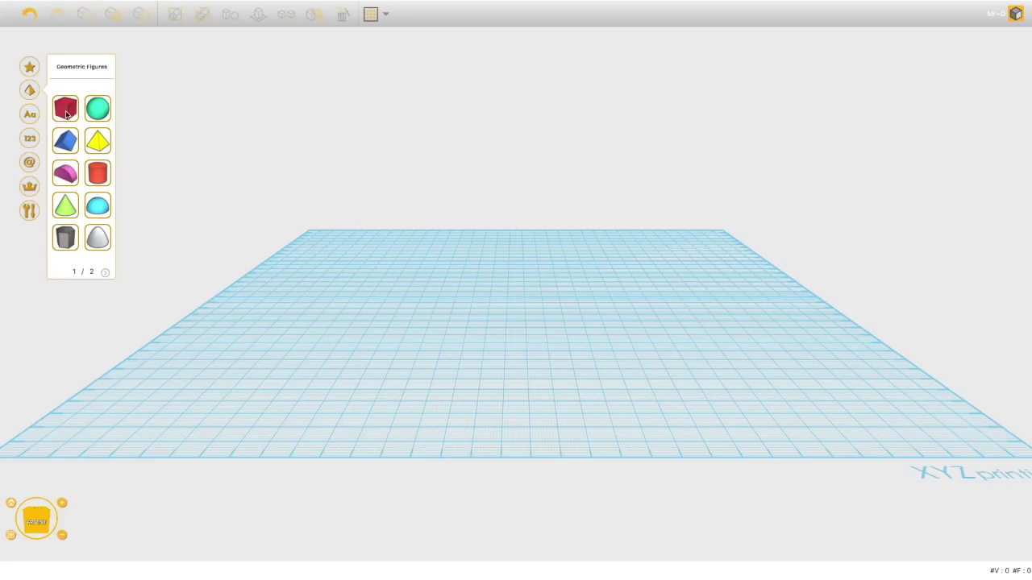
{"action": "left_click_drag", "start_coordinate": [65, 116], "coordinate": [520, 411]}
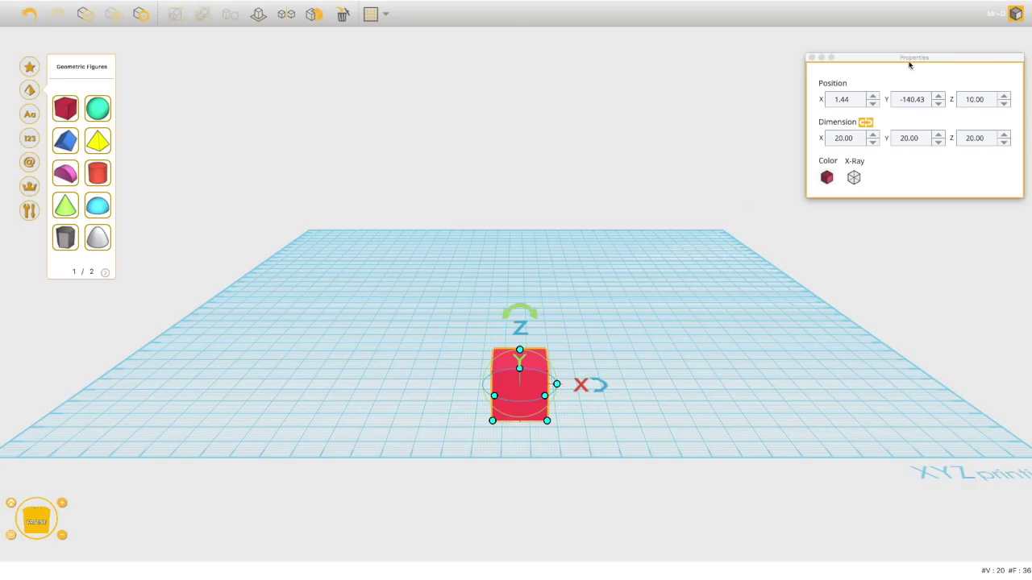
{"action": "left_click_drag", "start_coordinate": [908, 60], "coordinate": [812, 86]}
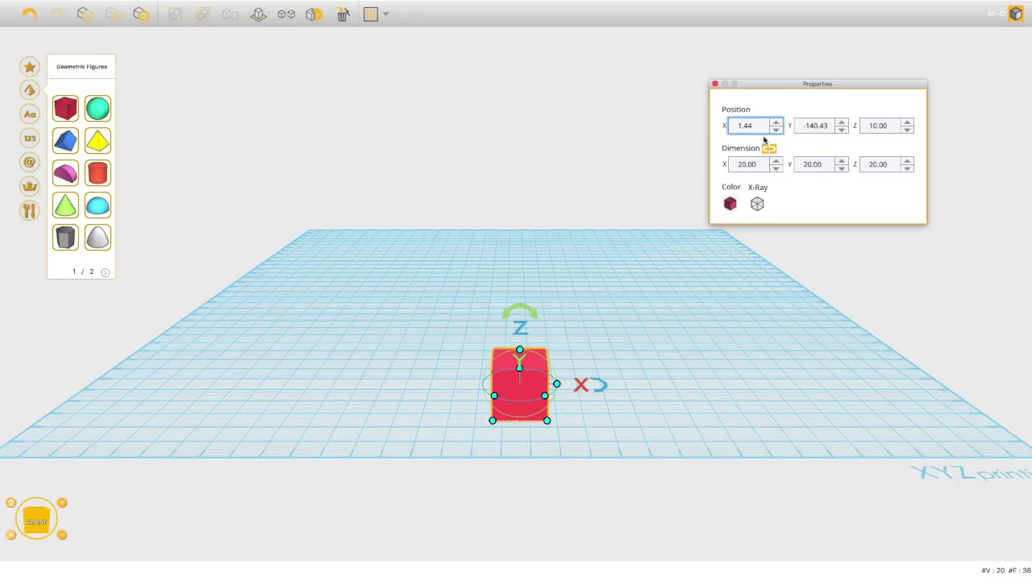
Increase only the cube's X dimension in steps to about 30 mm.
{"action": "left_click", "coordinate": [776, 161]}
{"action": "left_click", "coordinate": [776, 161]}
{"action": "left_click", "coordinate": [776, 162]}
{"action": "left_click", "coordinate": [777, 161]}
{"action": "left_click", "coordinate": [776, 161]}
{"action": "left_click", "coordinate": [776, 161]}
{"action": "left_click", "coordinate": [776, 162]}
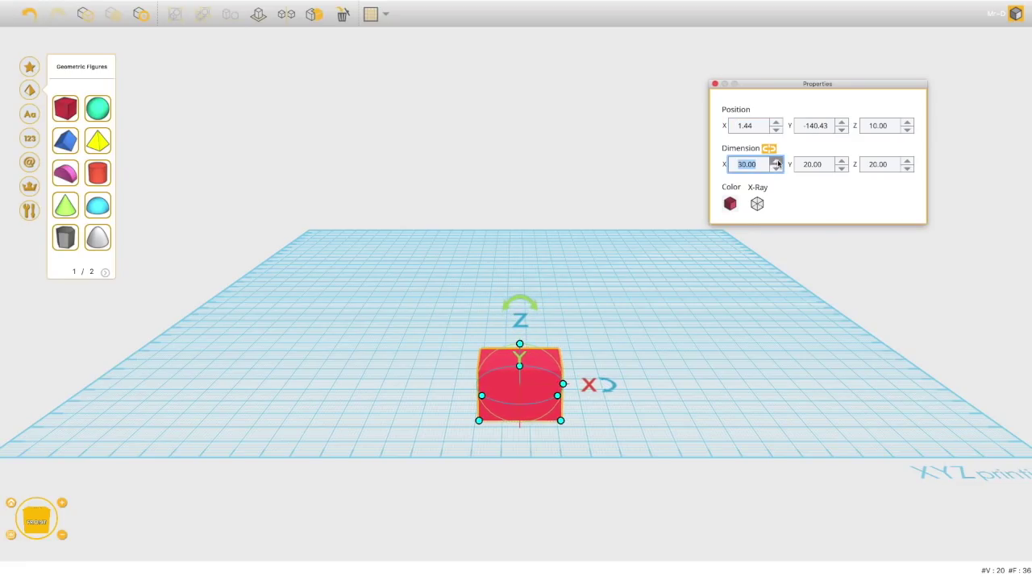
{"action": "left_click", "coordinate": [777, 161]}
Reduce the cube's X dimension in steps to 20 mm.
{"action": "left_click", "coordinate": [776, 168]}
{"action": "left_click", "coordinate": [777, 168]}
{"action": "left_click", "coordinate": [777, 169]}
{"action": "left_click", "coordinate": [777, 169]}
{"action": "left_click", "coordinate": [776, 169]}
{"action": "left_click", "coordinate": [777, 168]}
{"action": "left_click", "coordinate": [776, 169]}
{"action": "left_click", "coordinate": [776, 169]}
{"action": "left_click", "coordinate": [777, 168]}
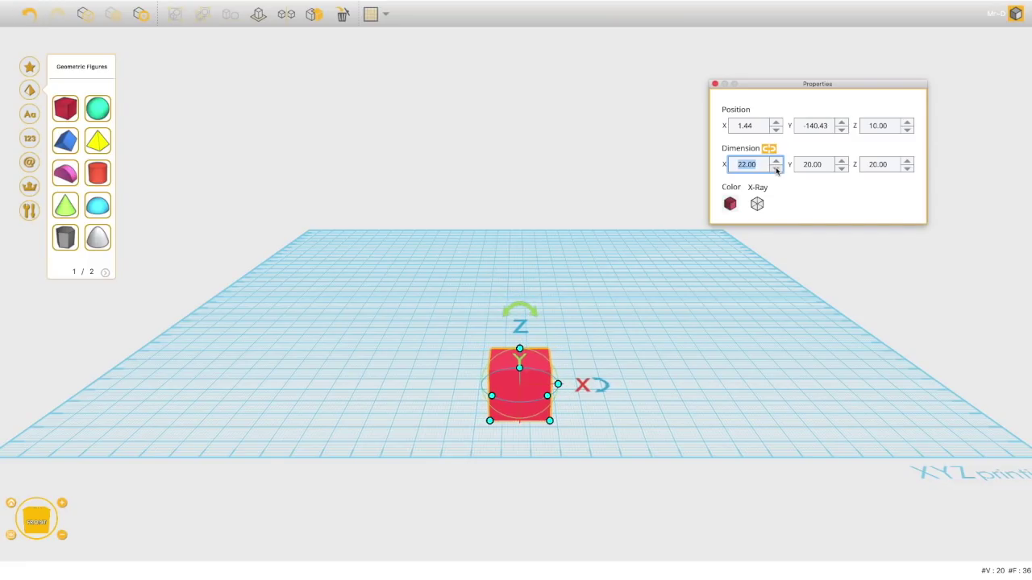
{"action": "left_click", "coordinate": [776, 168]}
{"action": "left_click", "coordinate": [776, 169]}
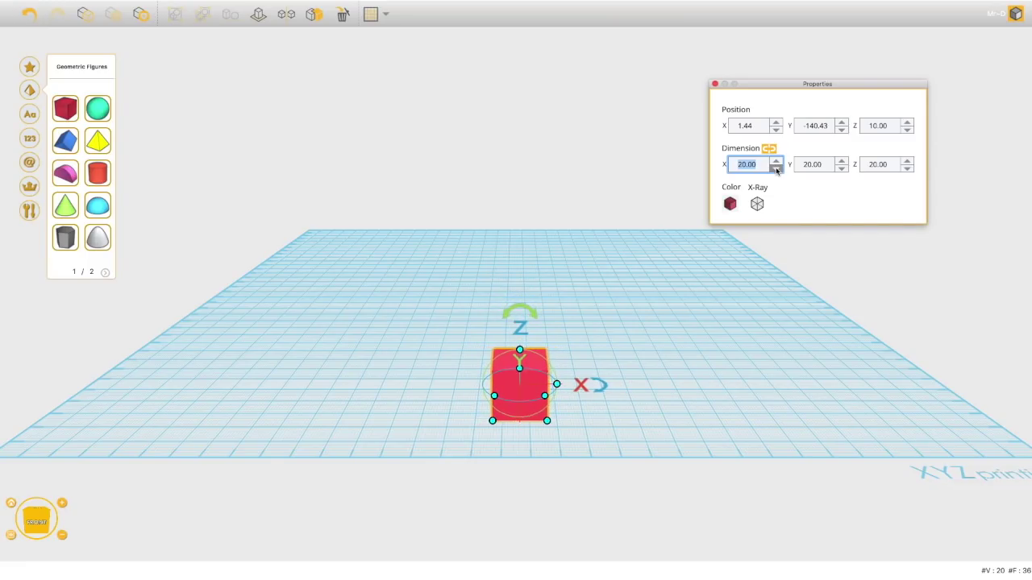
Adjust the cube's Y dimension in small steps to 23 mm.
{"action": "left_click", "coordinate": [841, 161]}
{"action": "left_click", "coordinate": [841, 160]}
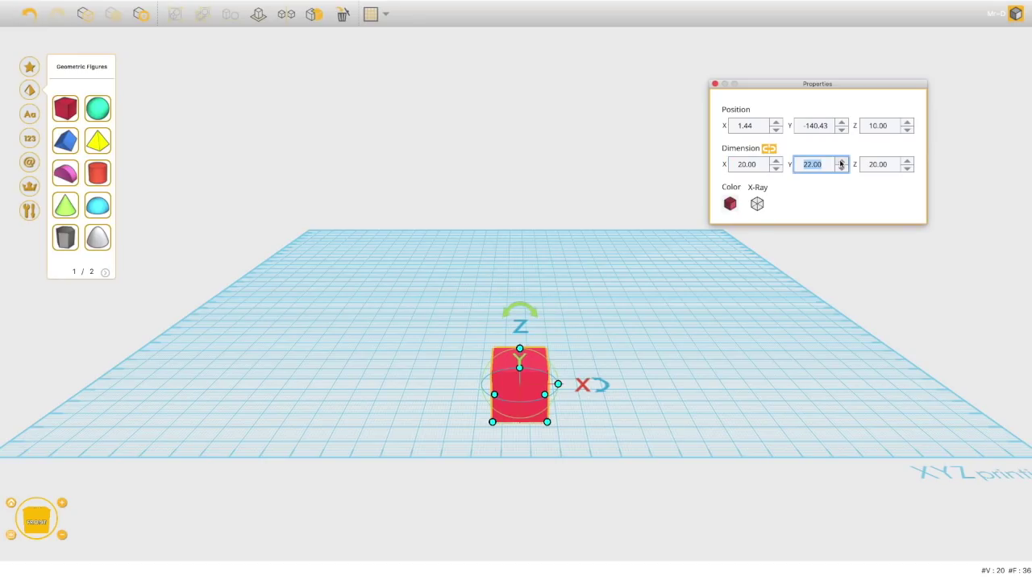
{"action": "left_click", "coordinate": [841, 168]}
{"action": "left_click", "coordinate": [842, 169]}
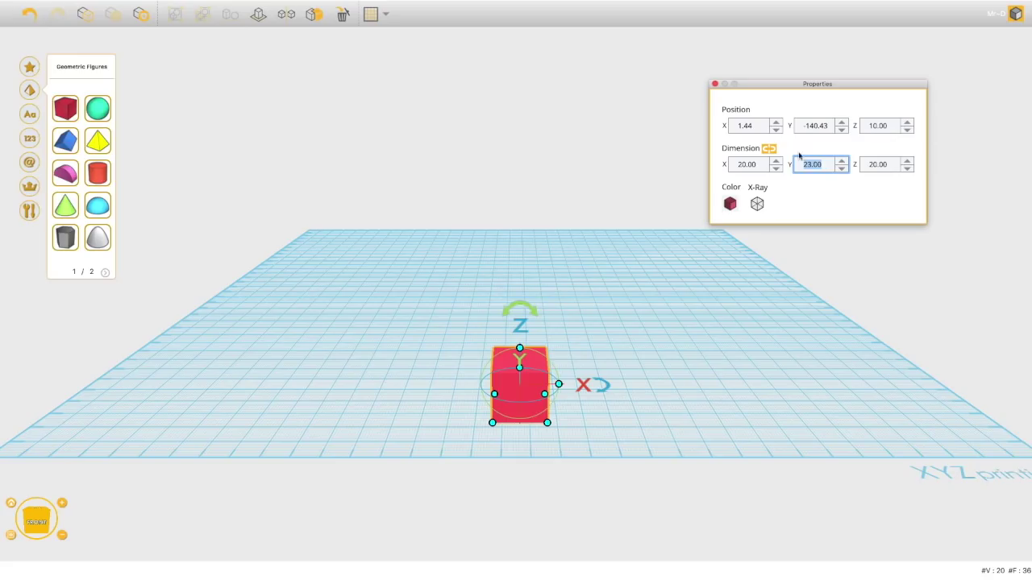
Step the cube's position back and forth along X and Y, ending at X 0.44 and Y -143.43.
{"action": "left_click", "coordinate": [777, 123]}
{"action": "left_click", "coordinate": [776, 124]}
{"action": "left_click", "coordinate": [776, 123]}
{"action": "left_click", "coordinate": [776, 124]}
{"action": "left_click", "coordinate": [775, 124]}
{"action": "left_click", "coordinate": [775, 129]}
{"action": "left_click", "coordinate": [775, 129]}
{"action": "left_click", "coordinate": [775, 129]}
{"action": "left_click", "coordinate": [776, 129]}
{"action": "left_click", "coordinate": [775, 129]}
{"action": "left_click", "coordinate": [775, 129]}
{"action": "left_click", "coordinate": [842, 129]}
{"action": "left_click", "coordinate": [842, 129]}
{"action": "left_click", "coordinate": [842, 129]}
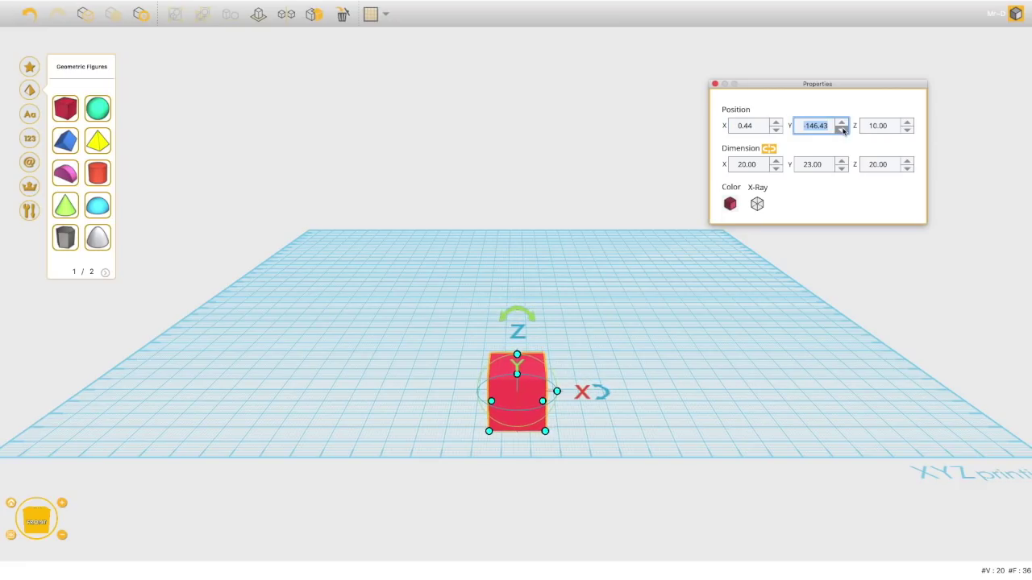
Raise the cube above the workplane in steps to a Z position of 18 mm.
{"action": "left_click", "coordinate": [907, 122]}
{"action": "left_click", "coordinate": [907, 122]}
{"action": "left_click", "coordinate": [907, 122]}
{"action": "left_click", "coordinate": [907, 122]}
{"action": "left_click", "coordinate": [907, 123]}
{"action": "left_click", "coordinate": [907, 122]}
{"action": "left_click", "coordinate": [907, 123]}
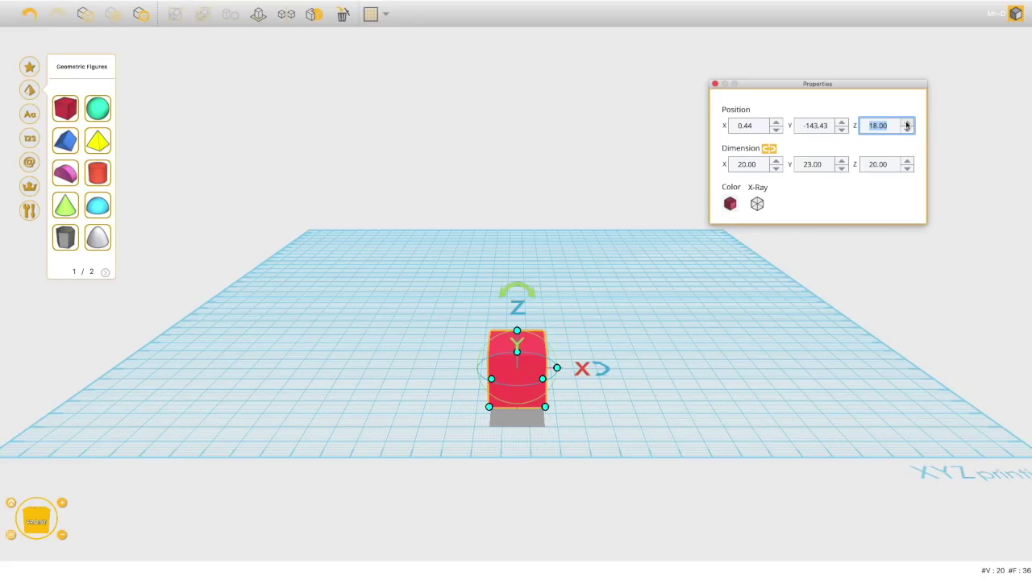
Lower the cube in steps to a Z position of 10 mm.
{"action": "left_click", "coordinate": [907, 129]}
{"action": "left_click", "coordinate": [907, 129]}
{"action": "left_click", "coordinate": [907, 129]}
{"action": "left_click", "coordinate": [907, 129]}
{"action": "left_click", "coordinate": [907, 129]}
{"action": "left_click", "coordinate": [907, 129]}
{"action": "left_click", "coordinate": [907, 129]}
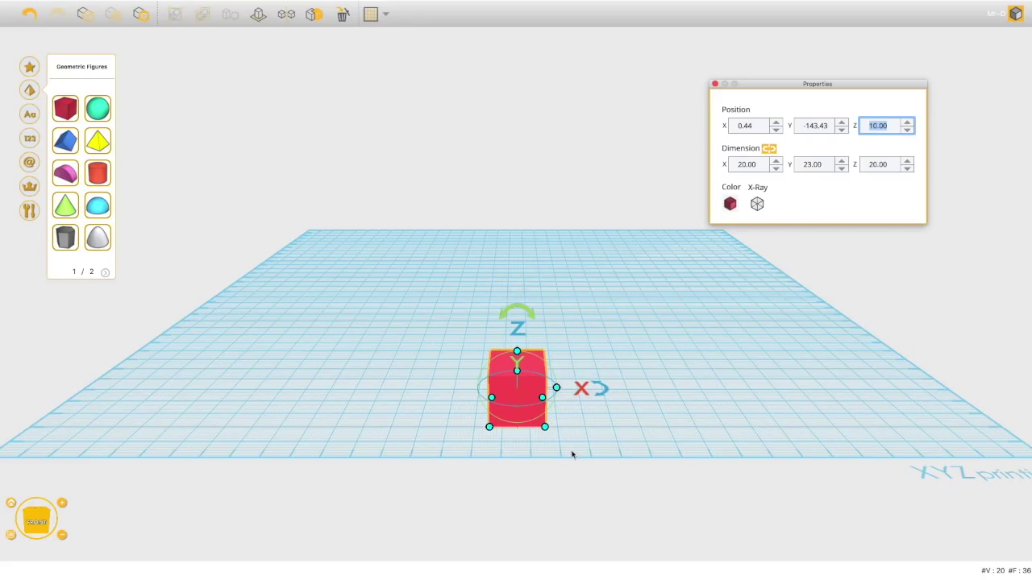
Look from beneath the workplane and sink the cube to a Z position of 8 mm.
{"action": "right_click_drag", "start_coordinate": [586, 449], "coordinate": [525, 240]}
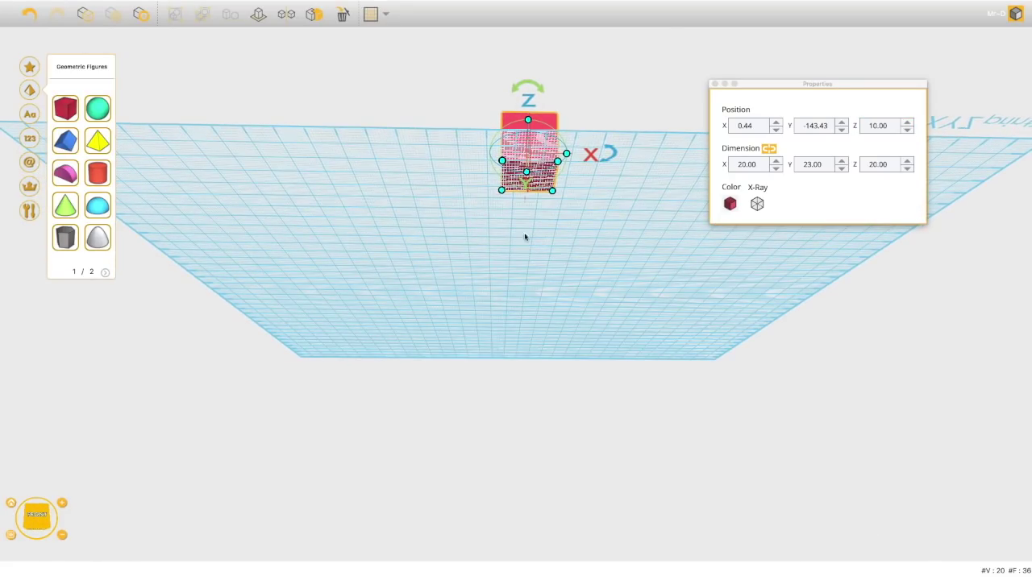
{"action": "left_click", "coordinate": [904, 132]}
{"action": "left_click", "coordinate": [904, 131]}
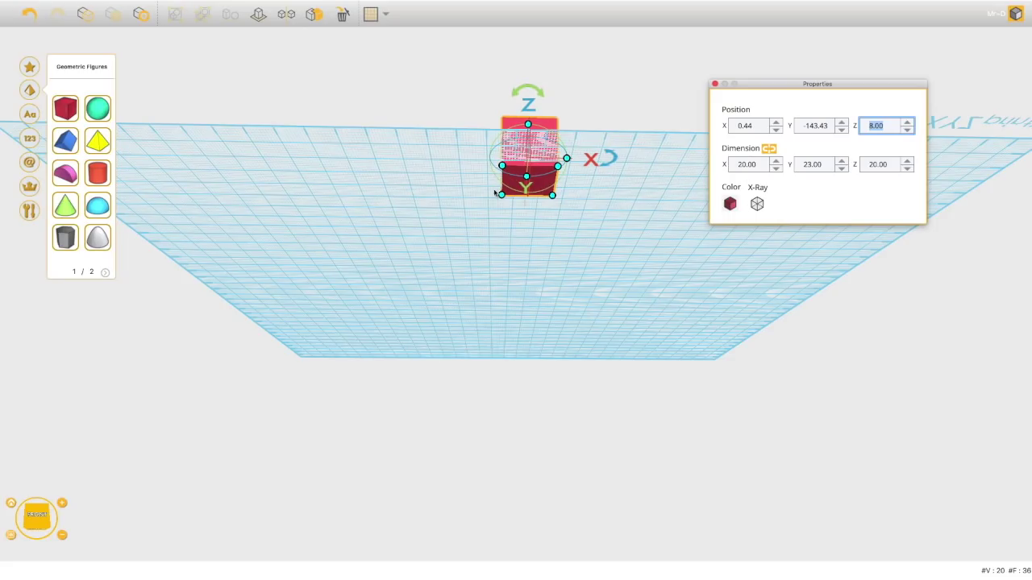
Raise the cube in steps to a Z position of 11 mm.
{"action": "left_click", "coordinate": [907, 121]}
{"action": "left_click", "coordinate": [907, 122]}
{"action": "left_click", "coordinate": [907, 122]}
Return to a view from above and stretch the cube along X into a bar about 123 mm long.
{"action": "left_click_drag", "start_coordinate": [626, 191], "coordinate": [619, 303]}
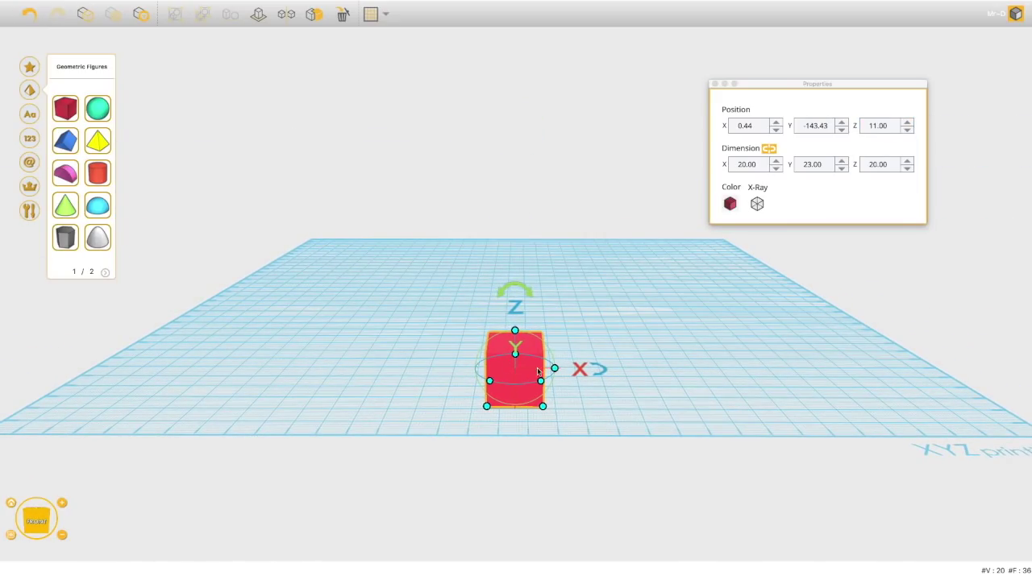
{"action": "mouse_move", "coordinate": [652, 405]}
{"action": "left_mouse_down"}
{"action": "mouse_move", "coordinate": [590, 408]}
{"action": "mouse_move", "coordinate": [500, 389]}
{"action": "mouse_move", "coordinate": [622, 389]}
{"action": "mouse_move", "coordinate": [661, 401]}
{"action": "mouse_move", "coordinate": [520, 385]}
{"action": "mouse_move", "coordinate": [643, 404]}
{"action": "mouse_move", "coordinate": [644, 394]}
{"action": "left_mouse_up"}
{"action": "left_click_drag", "start_coordinate": [540, 348], "coordinate": [753, 358]}
Resize the bar from its right corner to about 173 mm in X and 19.5 mm in Y.
{"action": "right_click_drag", "start_coordinate": [769, 366], "coordinate": [770, 424]}
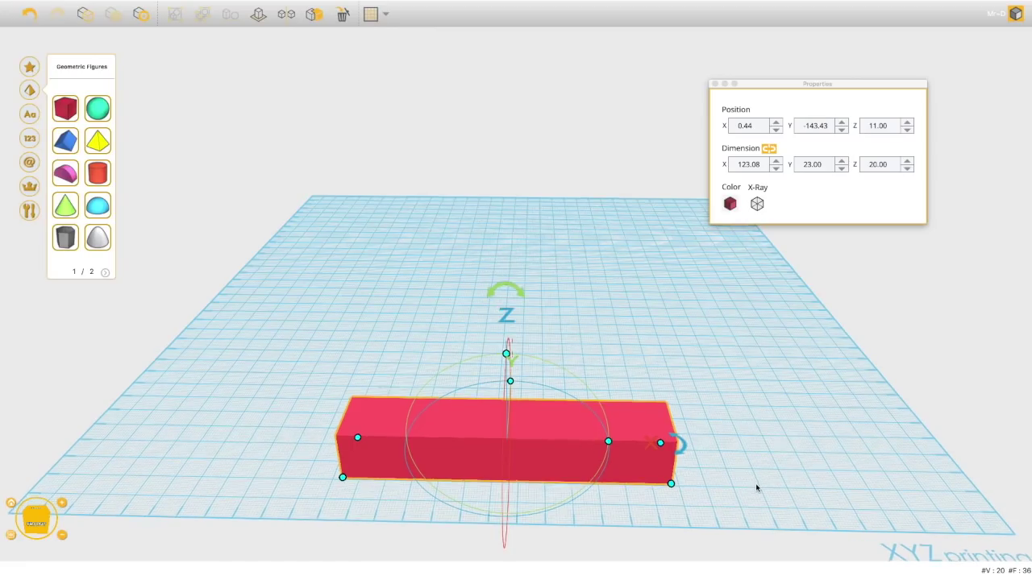
{"action": "right_click_drag", "start_coordinate": [755, 483], "coordinate": [761, 473]}
{"action": "left_click_drag", "start_coordinate": [669, 419], "coordinate": [799, 421]}
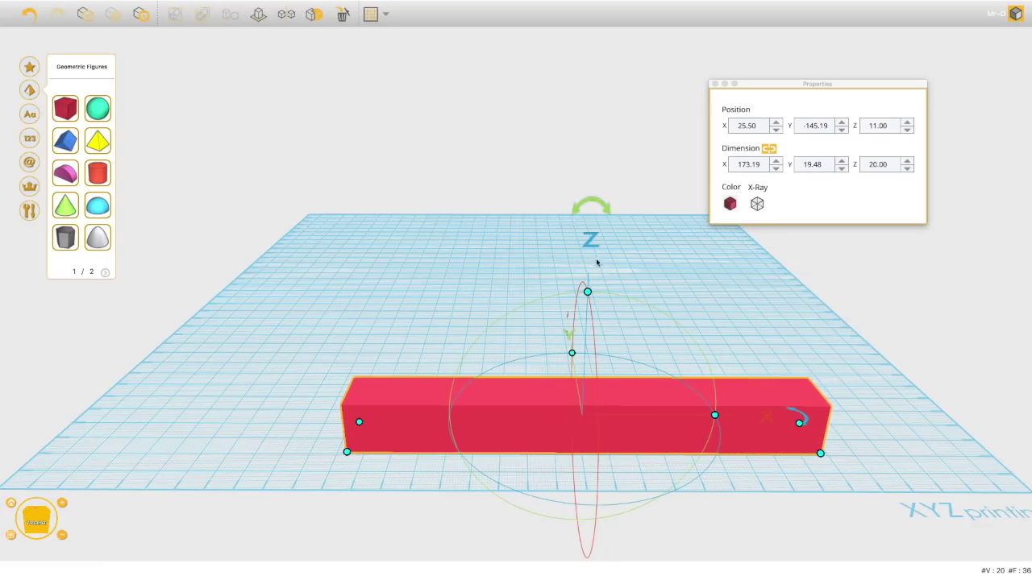
Narrow the bar along Y to about 7 mm.
{"action": "left_click", "coordinate": [574, 358]}
{"action": "left_click", "coordinate": [585, 395]}
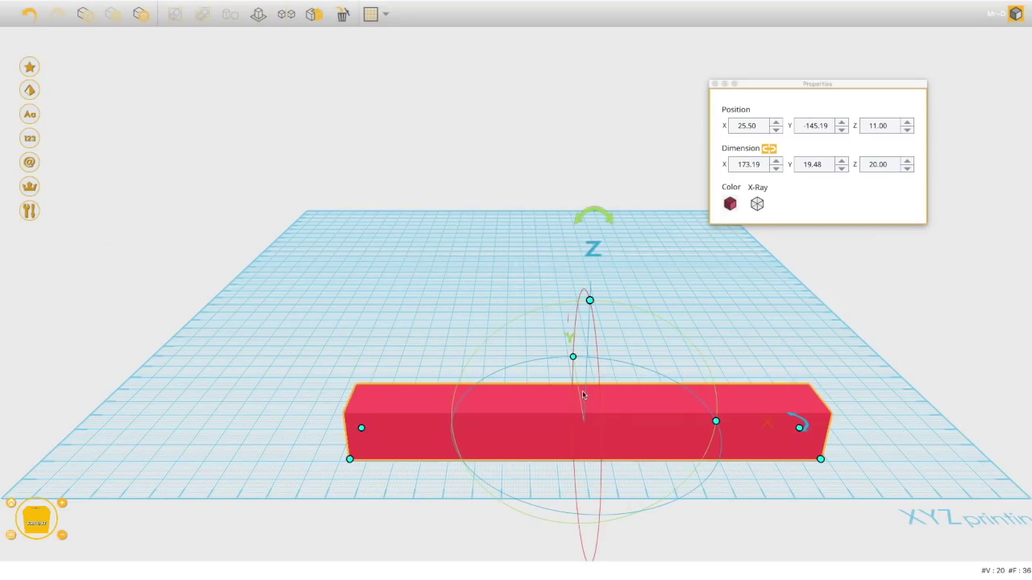
{"action": "left_click_drag", "start_coordinate": [572, 358], "coordinate": [574, 394]}
Try centering the bar on the workplane, and undo the centering.
{"action": "right_click", "coordinate": [553, 441]}
{"action": "left_click", "coordinate": [574, 468]}
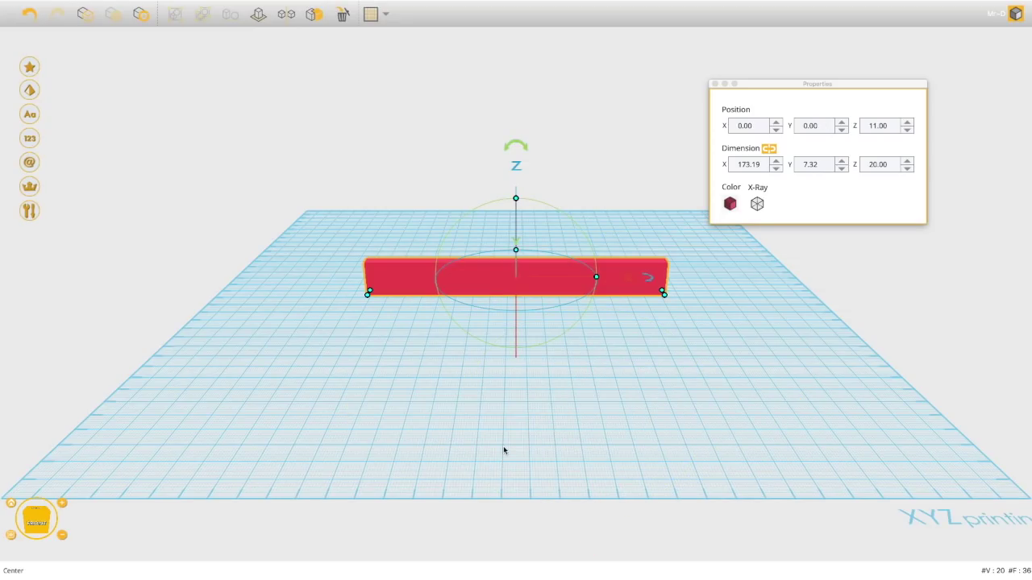
{"action": "left_click", "coordinate": [29, 14]}
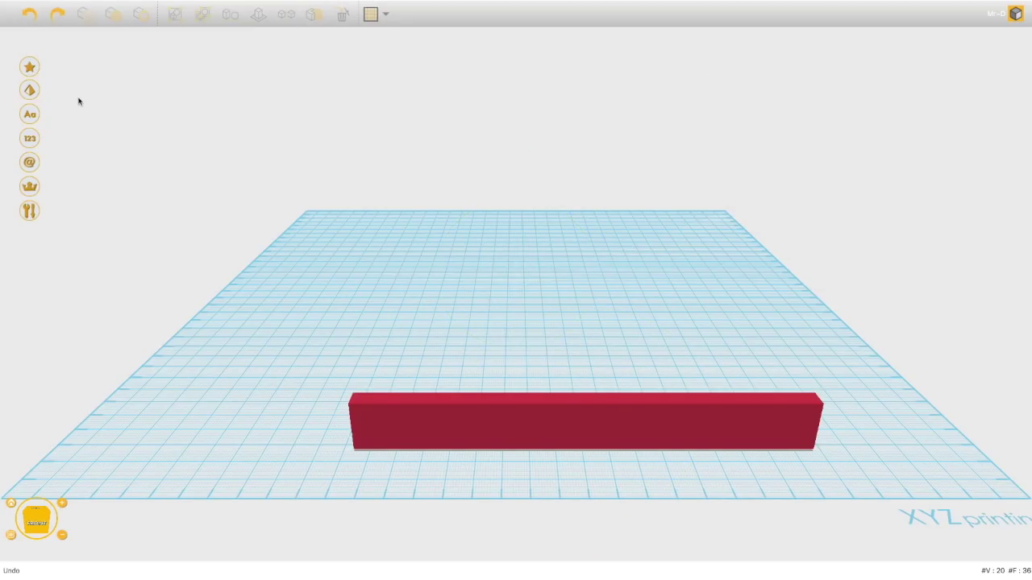
Reselect the bar and, from a low front view, reduce its height to about 8.4 mm.
{"action": "left_click", "coordinate": [545, 430]}
{"action": "right_click_drag", "start_coordinate": [323, 392], "coordinate": [318, 460]}
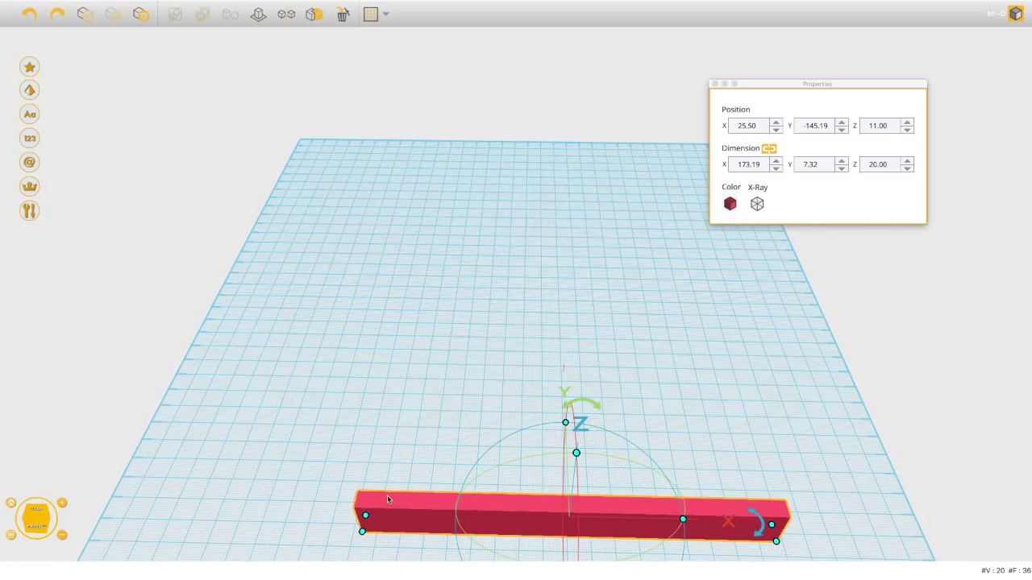
{"action": "right_click_drag", "start_coordinate": [323, 498], "coordinate": [292, 449]}
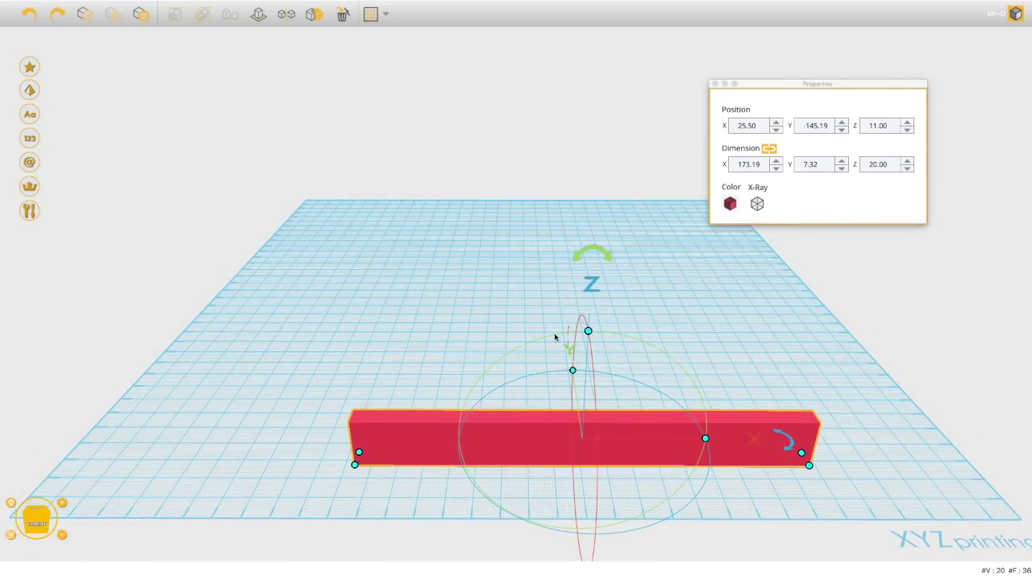
{"action": "right_click_drag", "start_coordinate": [365, 407], "coordinate": [328, 471]}
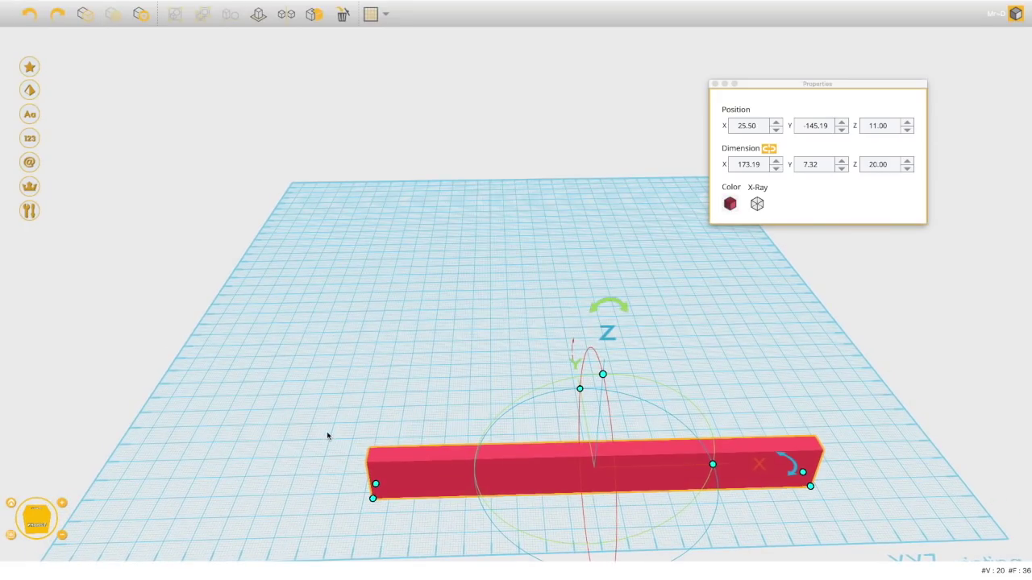
{"action": "right_click_drag", "start_coordinate": [341, 489], "coordinate": [343, 422]}
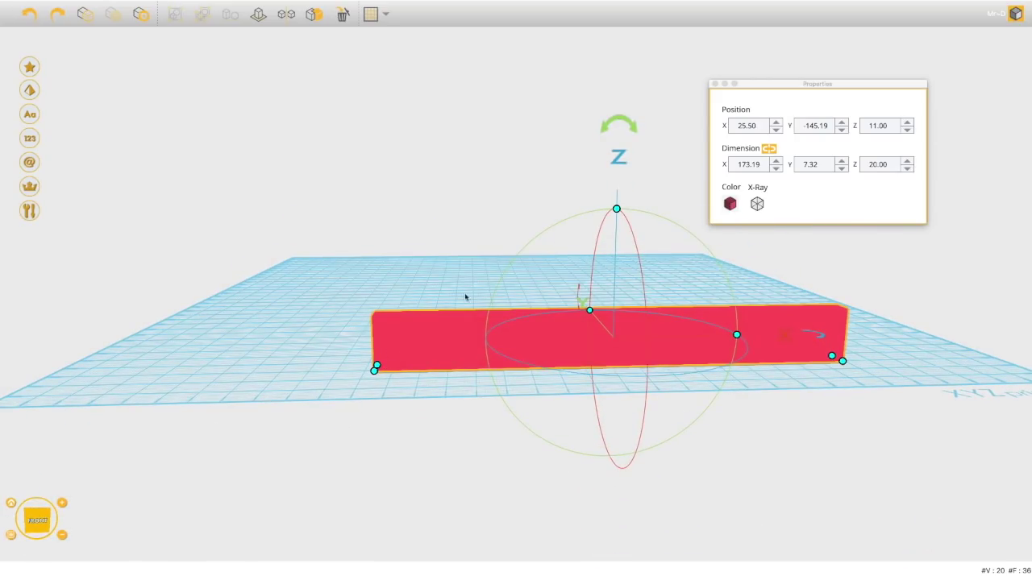
{"action": "left_click_drag", "start_coordinate": [617, 208], "coordinate": [630, 287]}
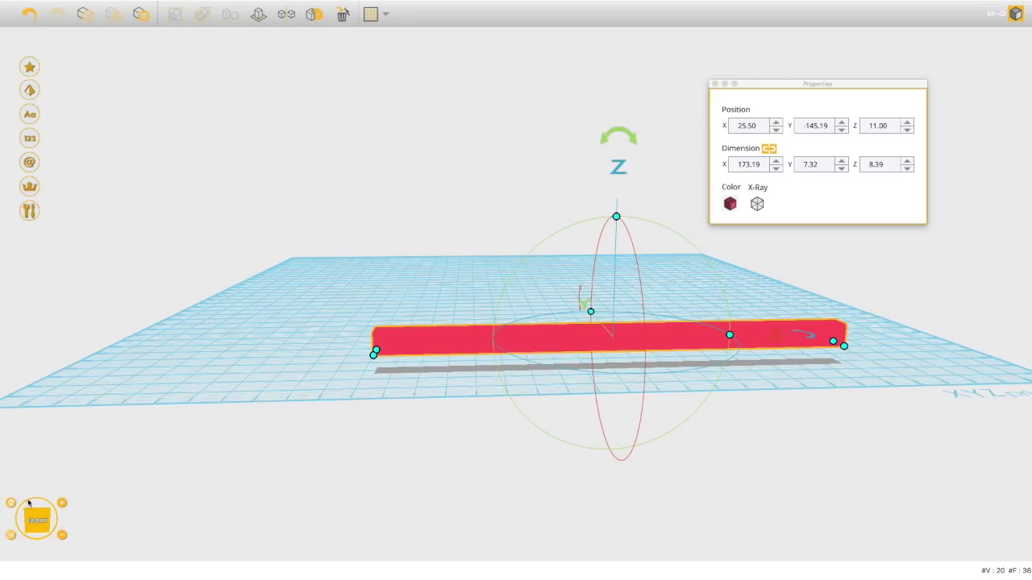
Switch the workplane grid off and on again, and drop the bar onto the workplane.
{"action": "left_click", "coordinate": [11, 536]}
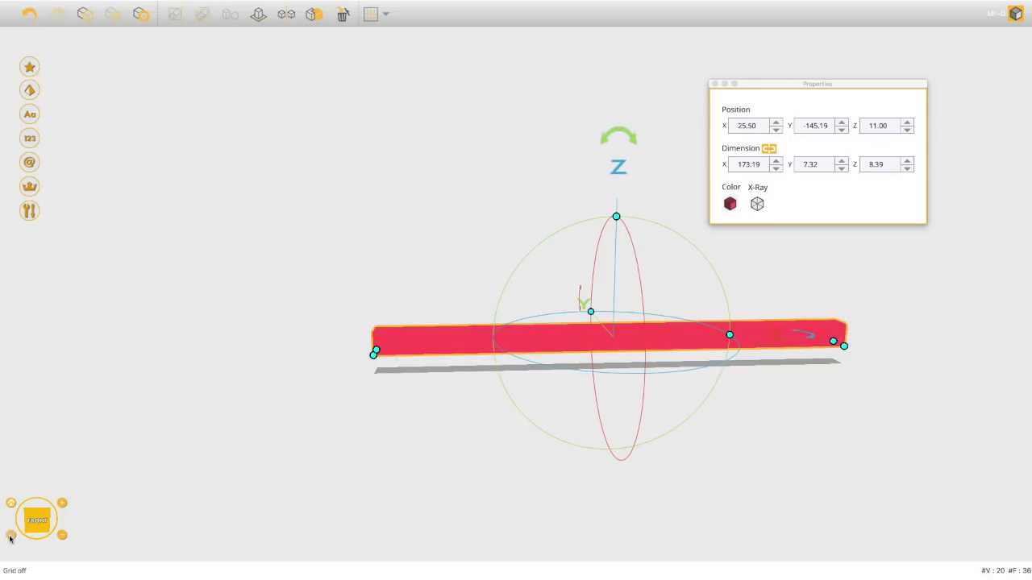
{"action": "left_click", "coordinate": [11, 536]}
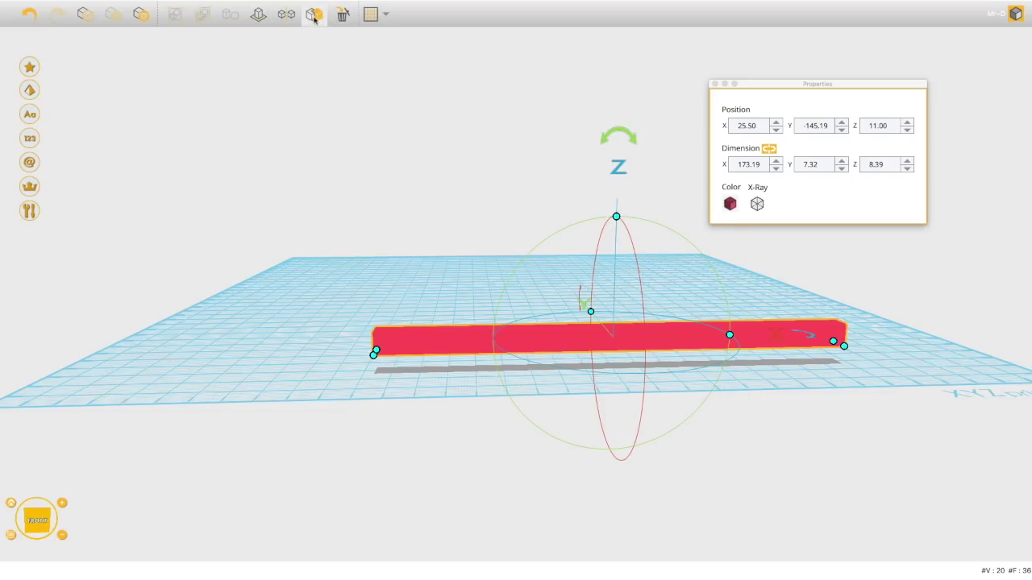
{"action": "left_click", "coordinate": [258, 16]}
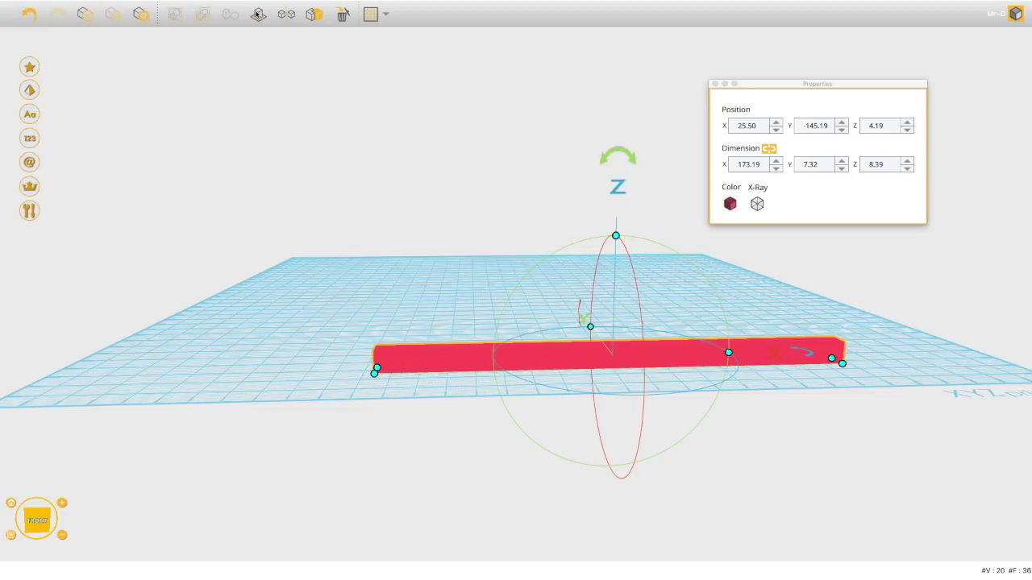
{"action": "left_click", "coordinate": [420, 388]}
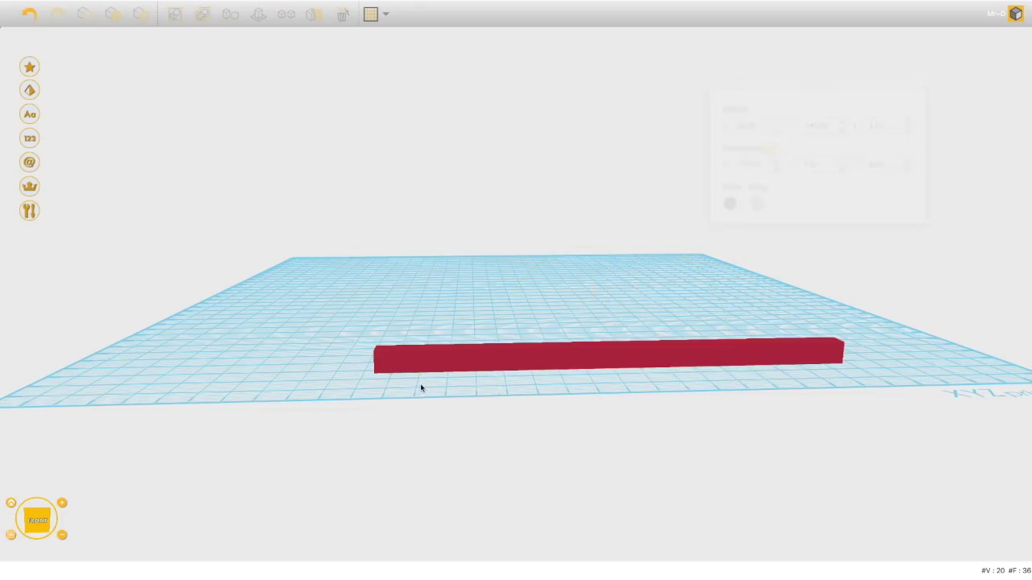
Move the bar farther from the workplane's front edge, to about X 10, Y -110, and deselect it.
{"action": "right_click_drag", "start_coordinate": [400, 391], "coordinate": [378, 489]}
{"action": "left_click", "coordinate": [403, 499]}
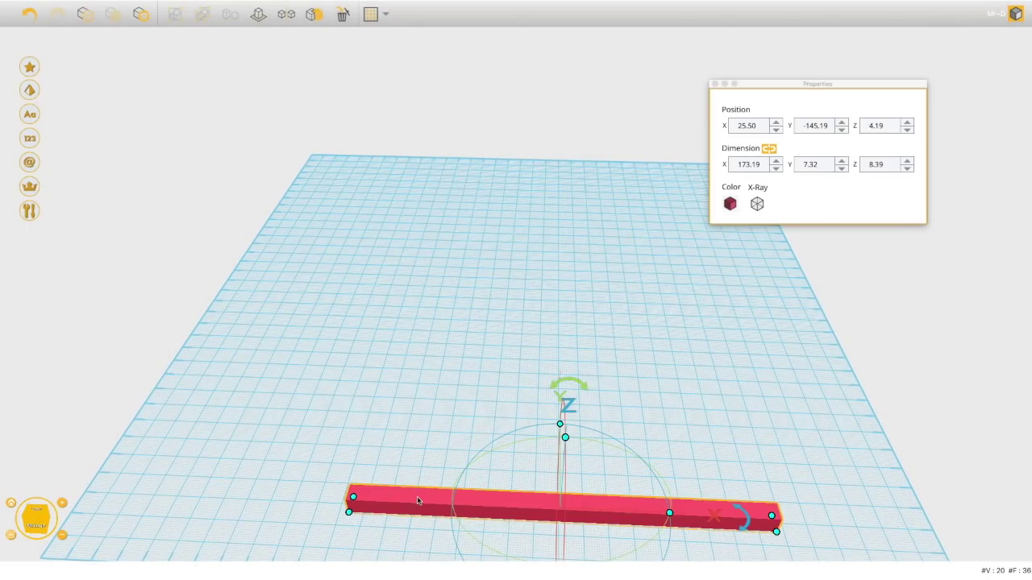
{"action": "left_click_drag", "start_coordinate": [418, 501], "coordinate": [400, 496]}
{"action": "left_click_drag", "start_coordinate": [400, 401], "coordinate": [396, 430]}
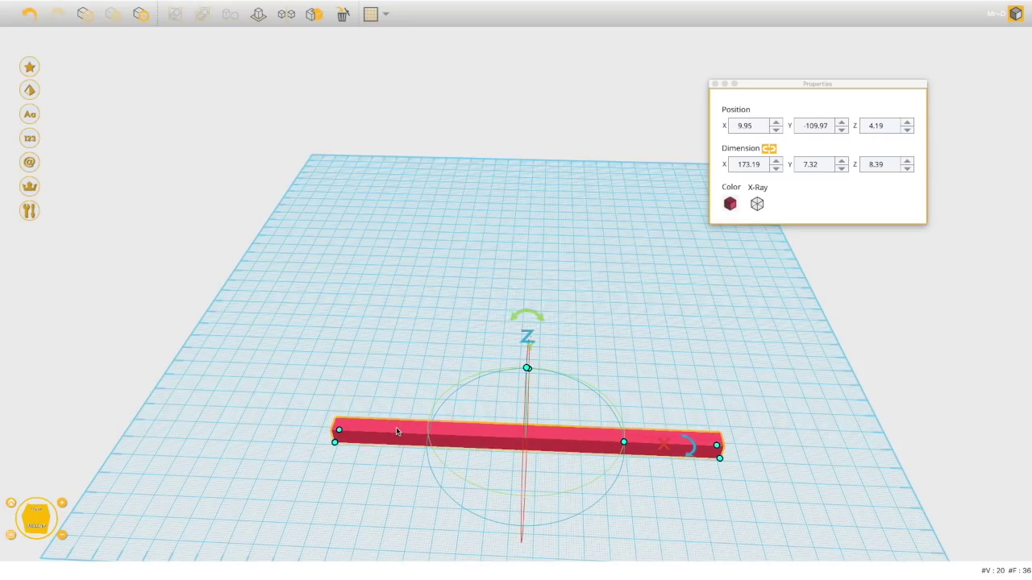
{"action": "left_click", "coordinate": [368, 484]}
Place the flat yellow ring from the geometric figures at the bar's left end, about X -100, Y -117, sized about 48 by 36 mm.
{"action": "right_click_drag", "start_coordinate": [396, 439], "coordinate": [442, 477]}
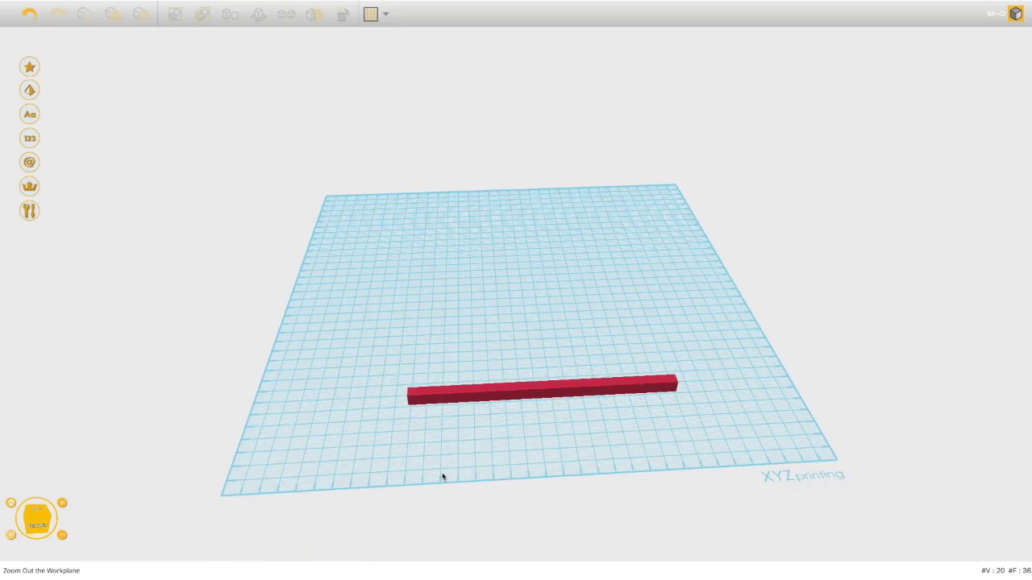
{"action": "scroll", "coordinate": [442, 476], "scroll_direction": "up", "scroll_amount": 3}
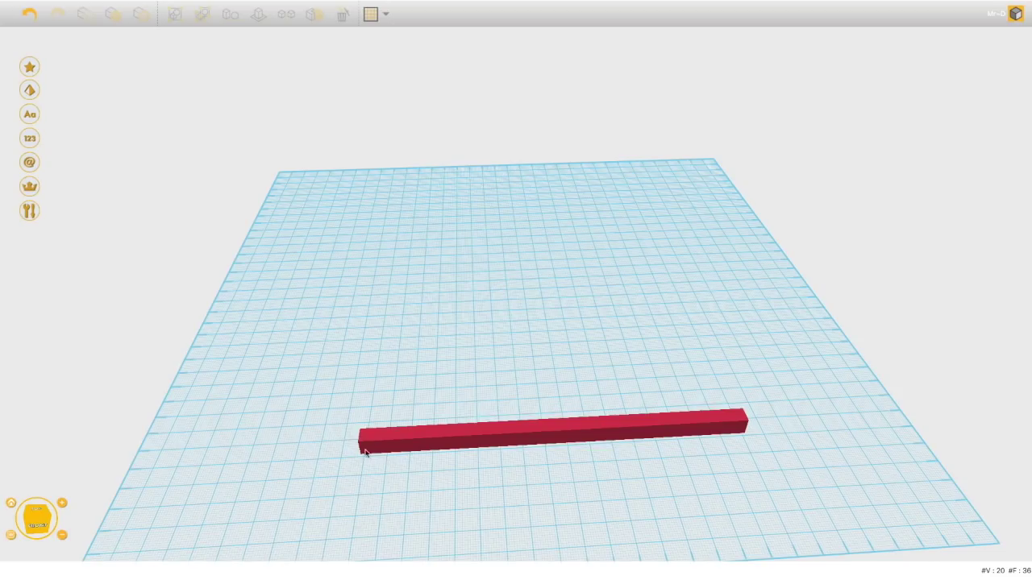
{"action": "mouse_move", "coordinate": [330, 1]}
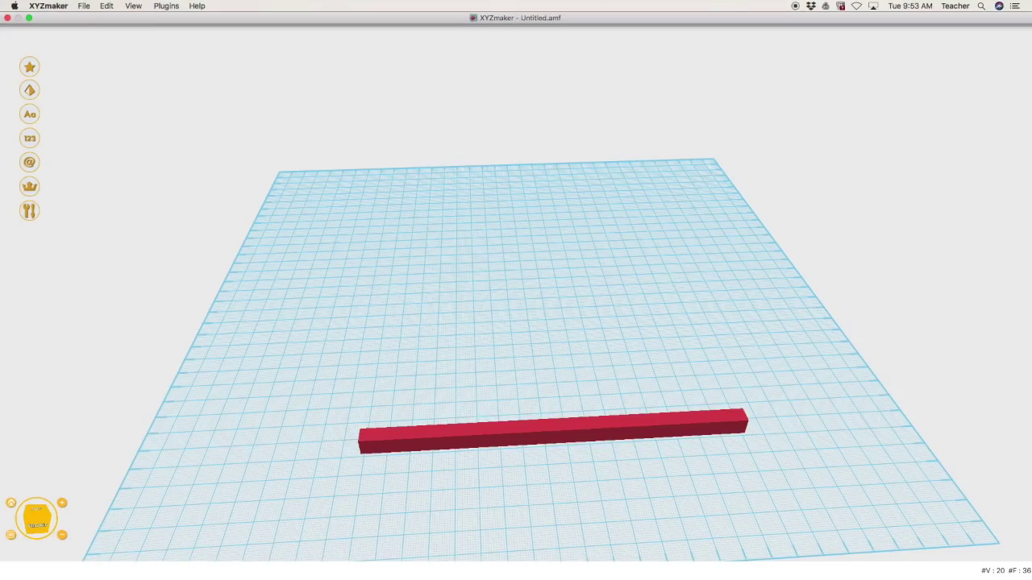
{"action": "right_click_drag", "start_coordinate": [338, 430], "coordinate": [288, 372]}
{"action": "left_click", "coordinate": [32, 91]}
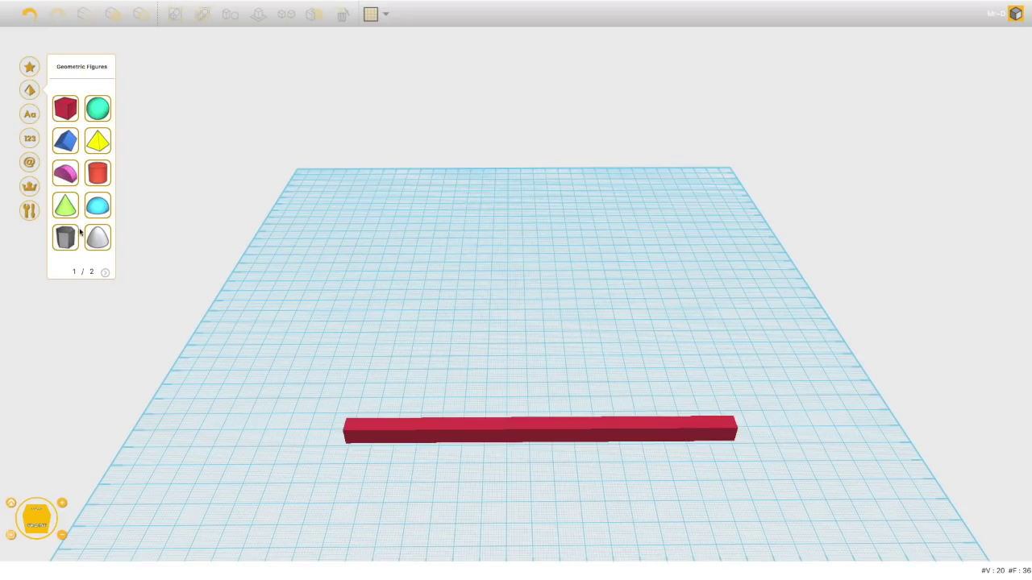
{"action": "left_click", "coordinate": [105, 273]}
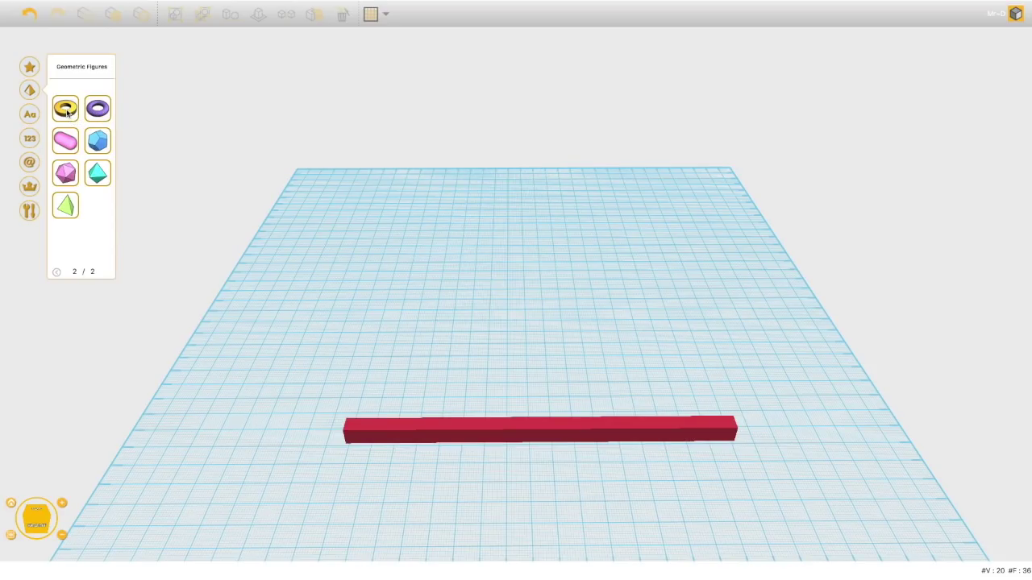
{"action": "left_click_drag", "start_coordinate": [67, 113], "coordinate": [222, 483]}
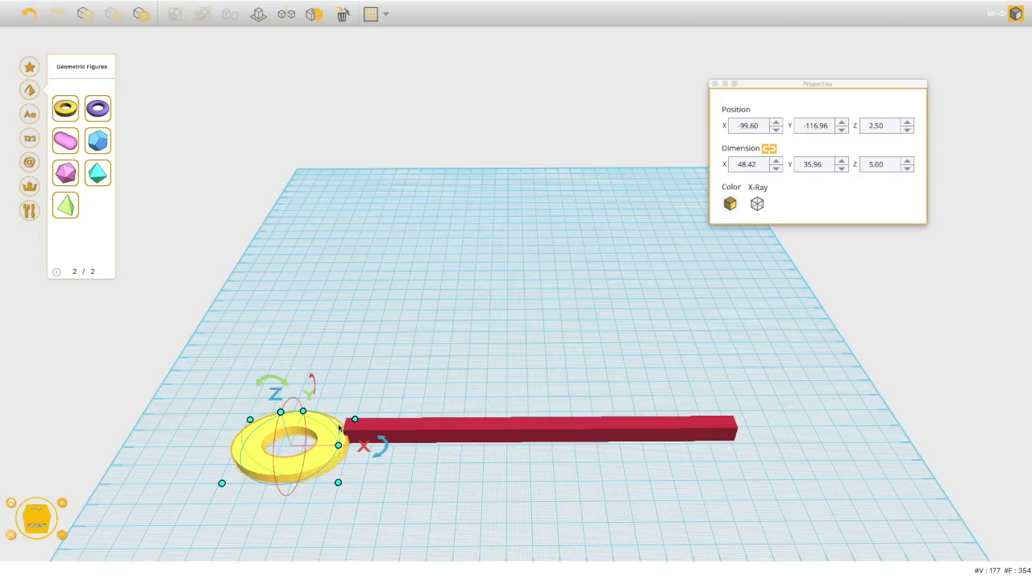
Select the bar and the ring together and align them on their shared center line in the Y direction.
{"action": "left_click", "coordinate": [462, 433]}
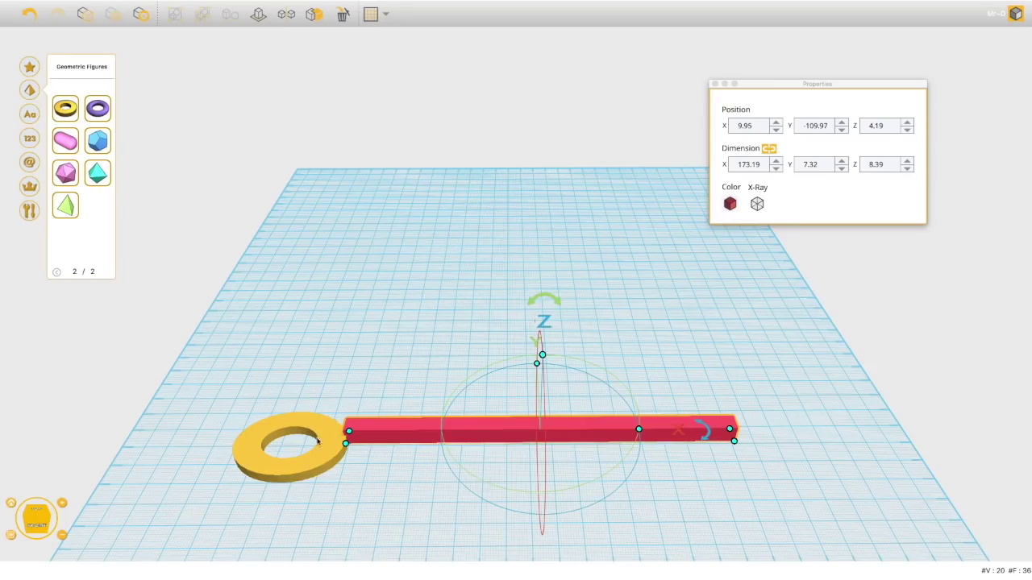
{"action": "left_click", "coordinate": [317, 461], "text": "shift"}
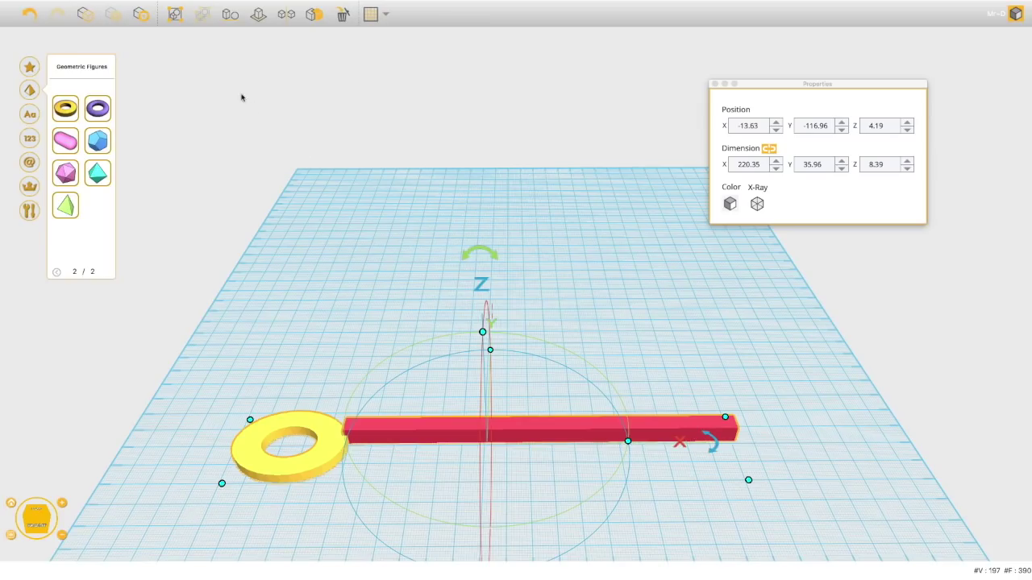
{"action": "left_click", "coordinate": [230, 17]}
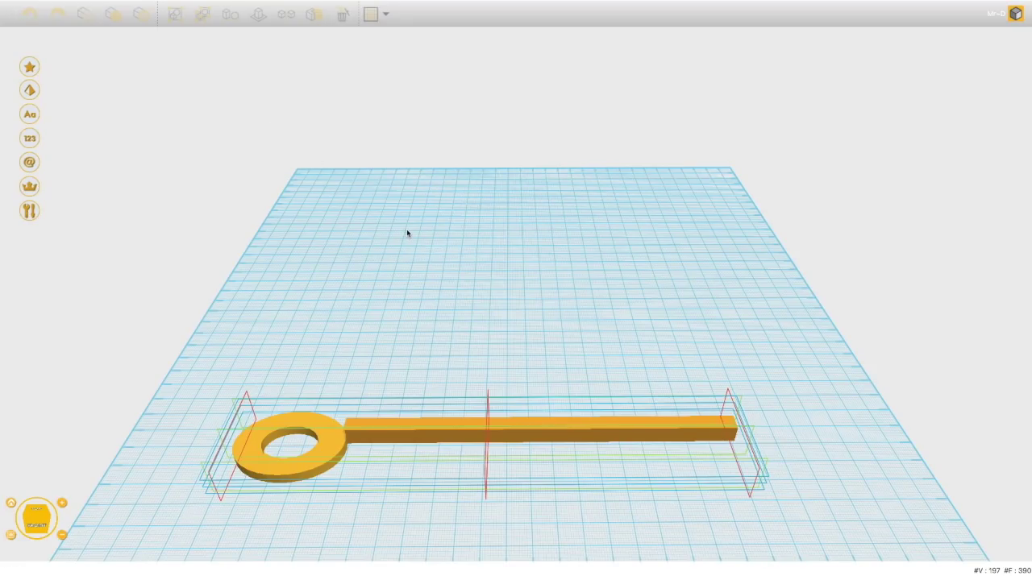
{"action": "left_click", "coordinate": [388, 436]}
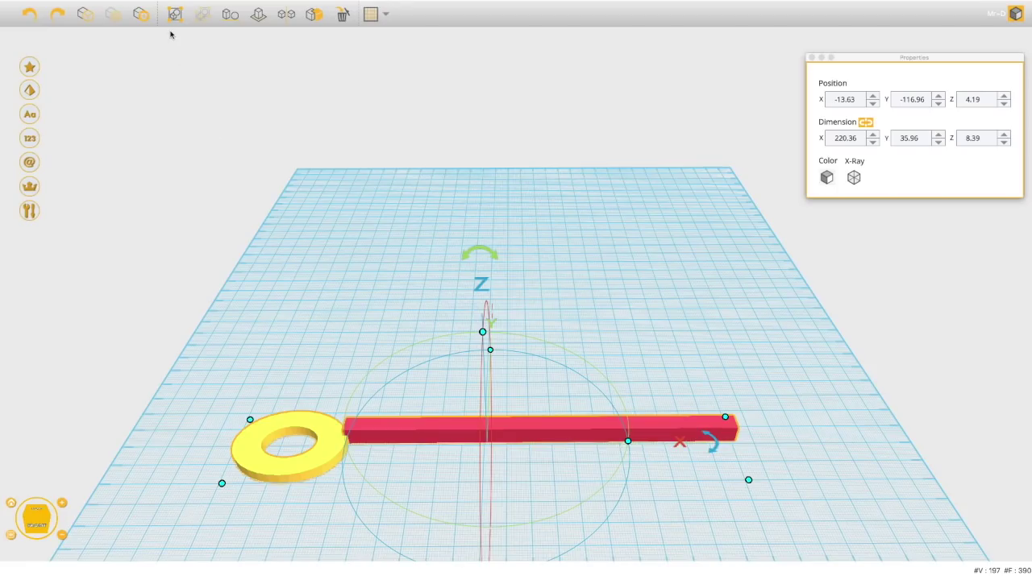
{"action": "left_click", "coordinate": [228, 16]}
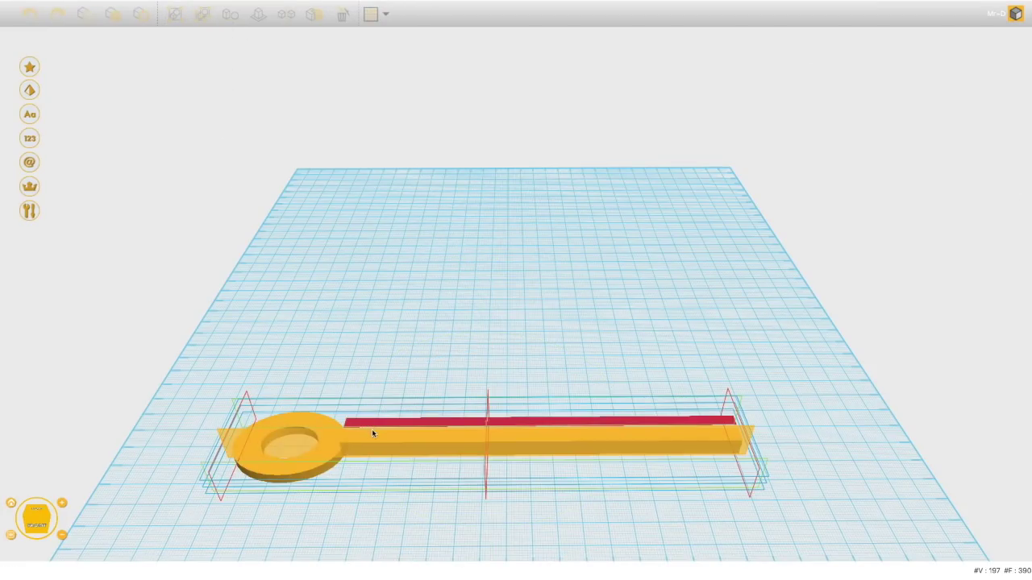
{"action": "left_click", "coordinate": [375, 428]}
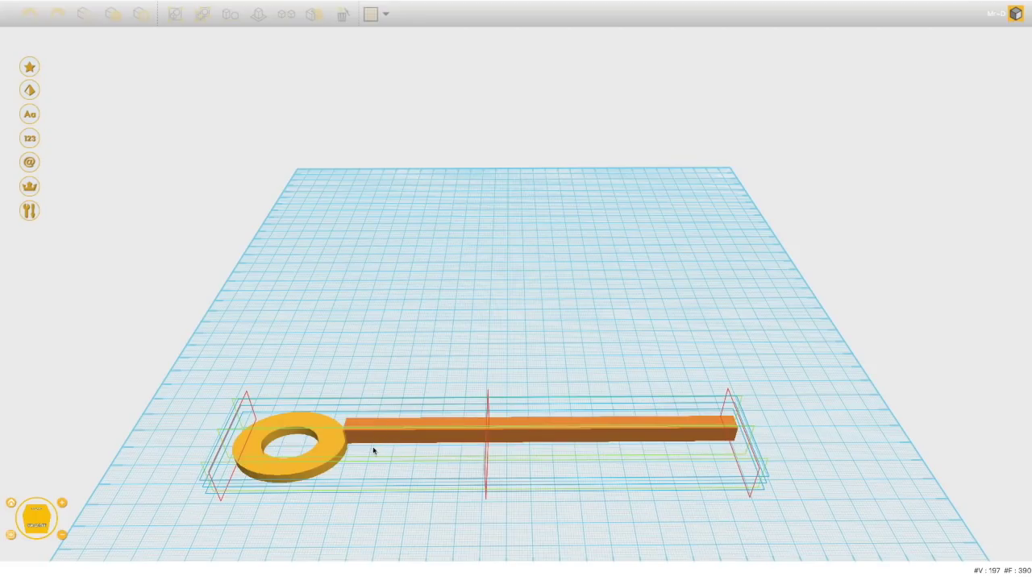
{"action": "left_click", "coordinate": [375, 430]}
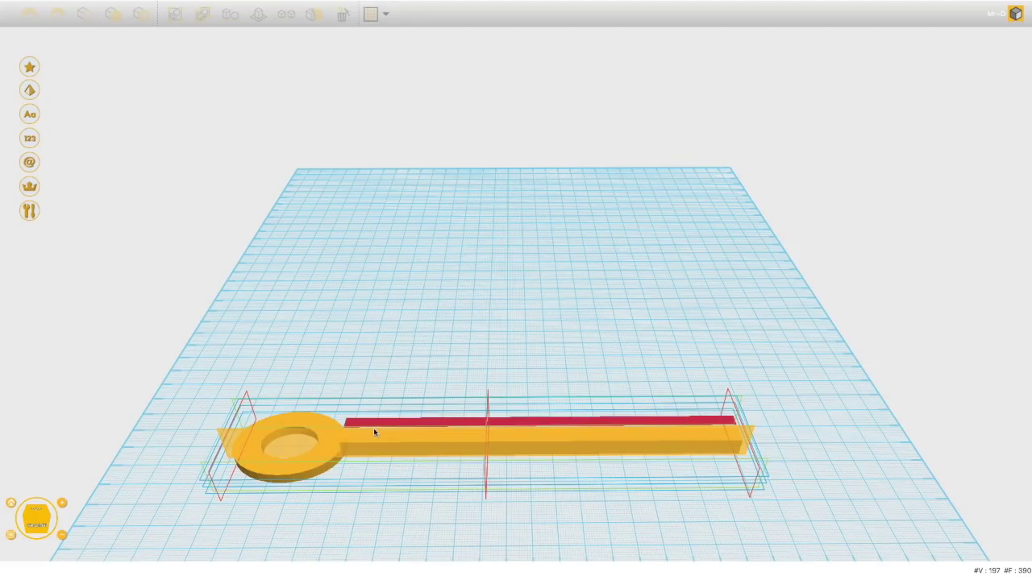
{"action": "left_click", "coordinate": [377, 430]}
{"action": "left_click", "coordinate": [345, 426]}
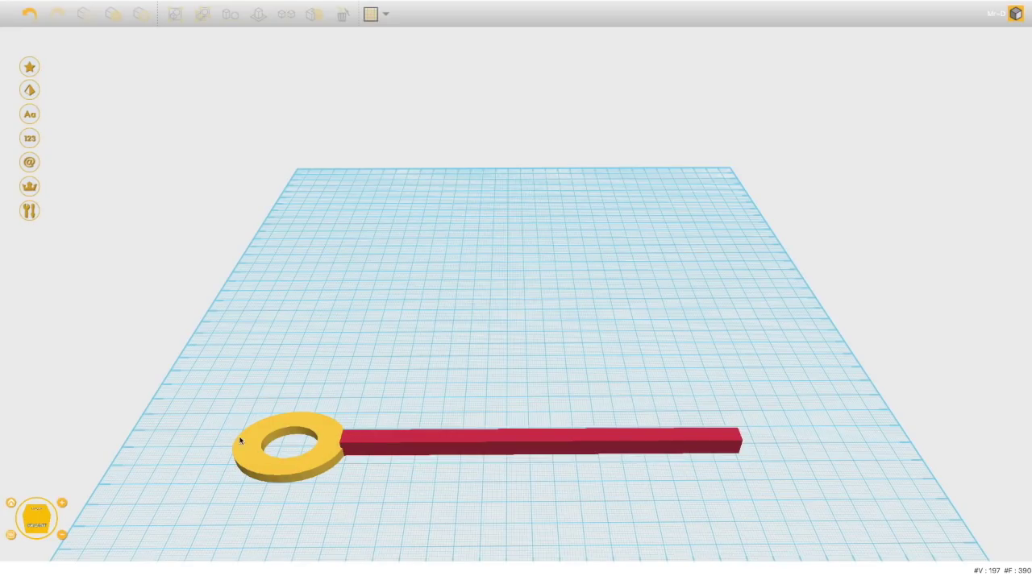
Group the ring and the bar, and move the group toward the workplane's middle, to about X 0, Y -57.
{"action": "left_click", "coordinate": [327, 442]}
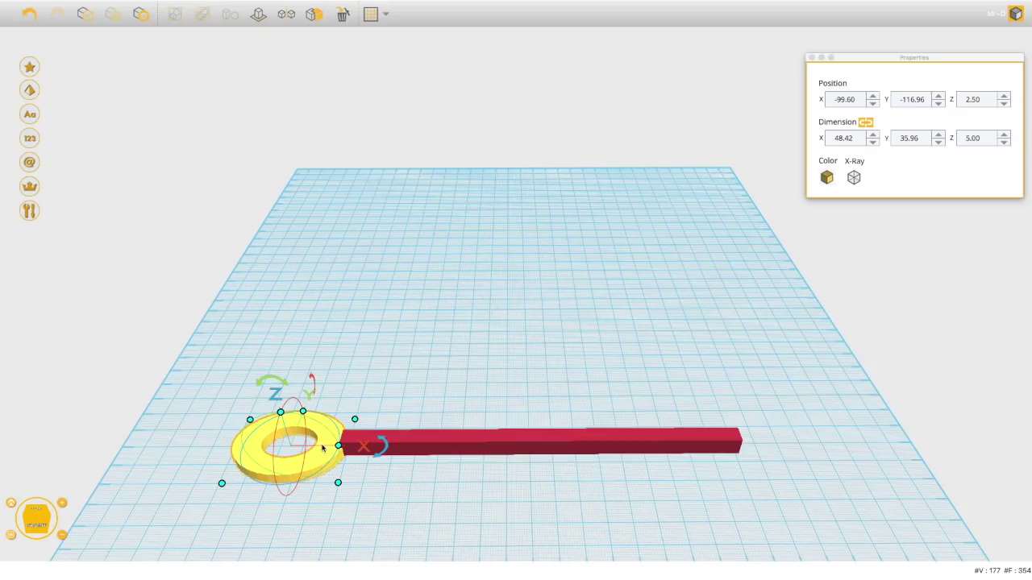
{"action": "left_click", "coordinate": [431, 445], "text": "shift"}
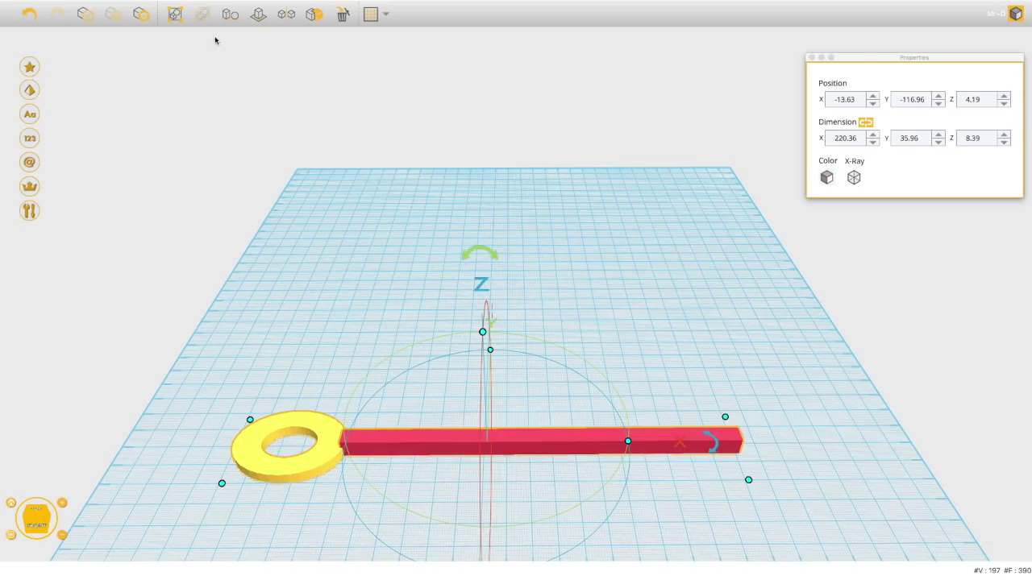
{"action": "left_click", "coordinate": [175, 14]}
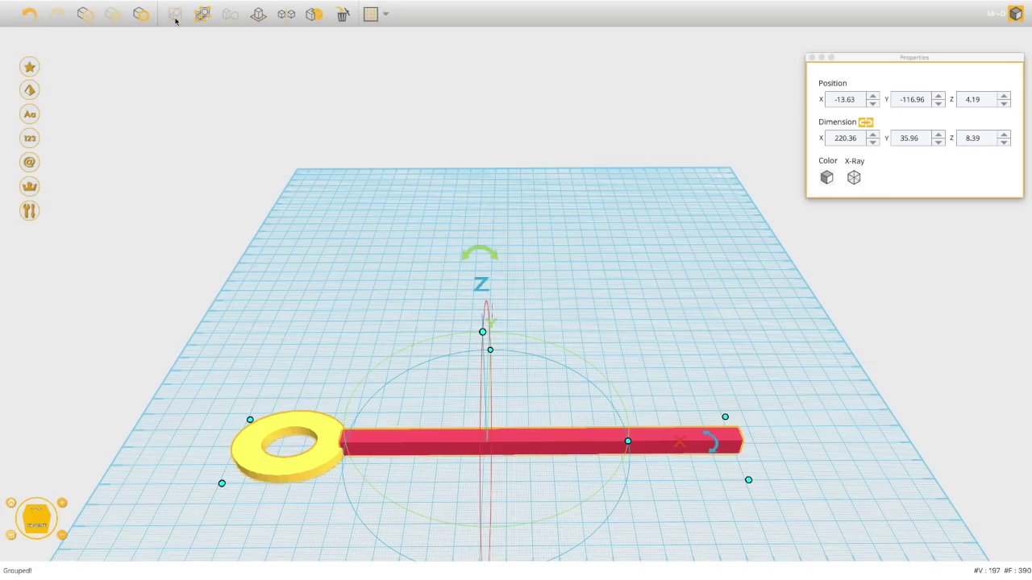
{"action": "left_click", "coordinate": [146, 244]}
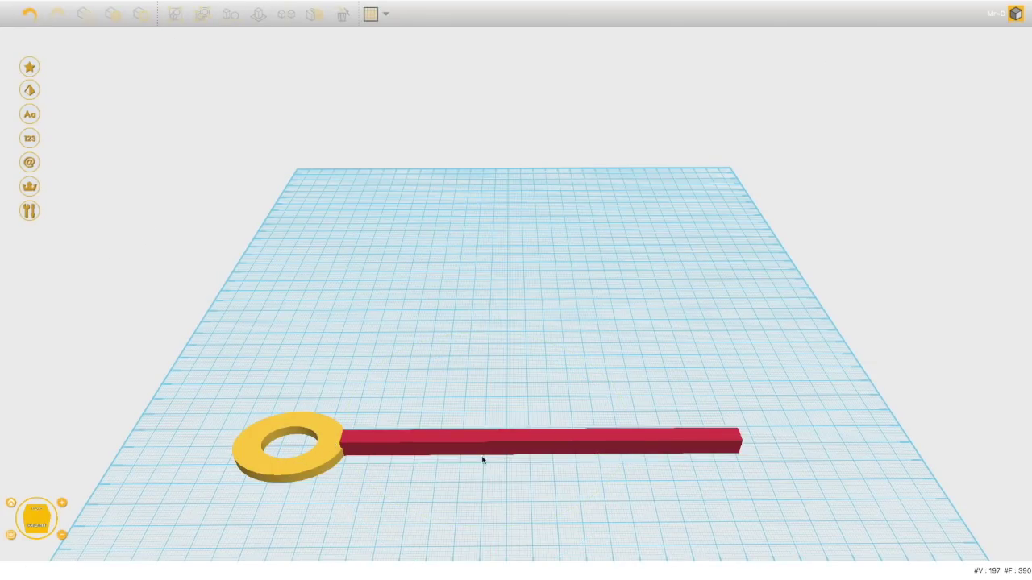
{"action": "left_click", "coordinate": [306, 462]}
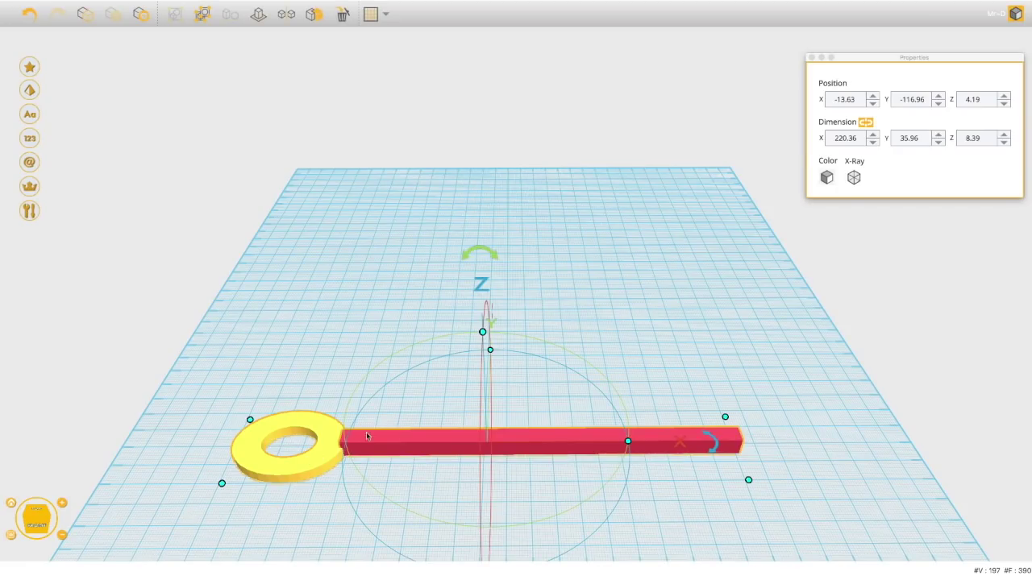
{"action": "left_click_drag", "start_coordinate": [326, 458], "coordinate": [377, 367]}
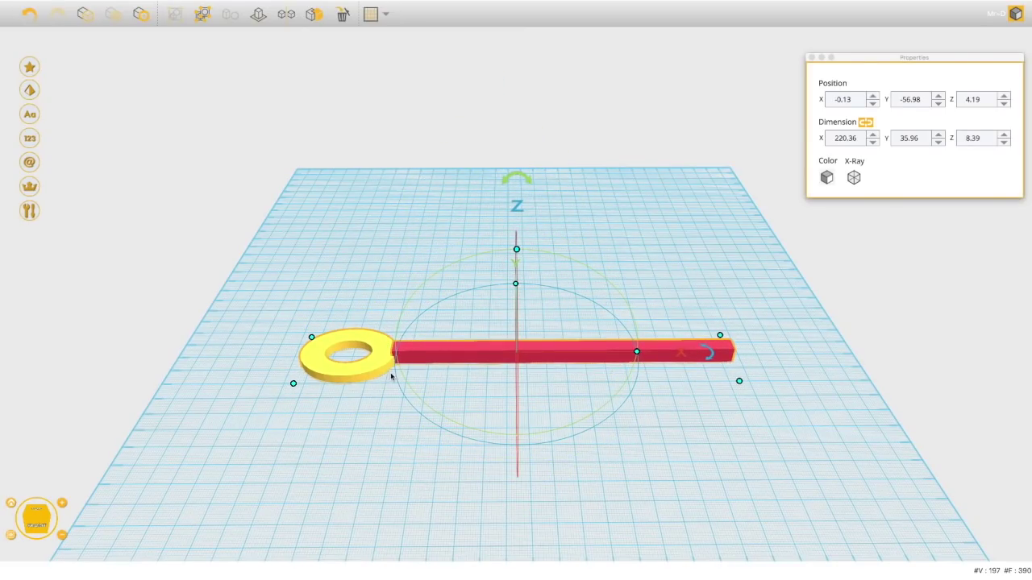
From a low front view, ungroup the ring and the bar and check that each can be selected separately.
{"action": "right_click_drag", "start_coordinate": [376, 446], "coordinate": [387, 339]}
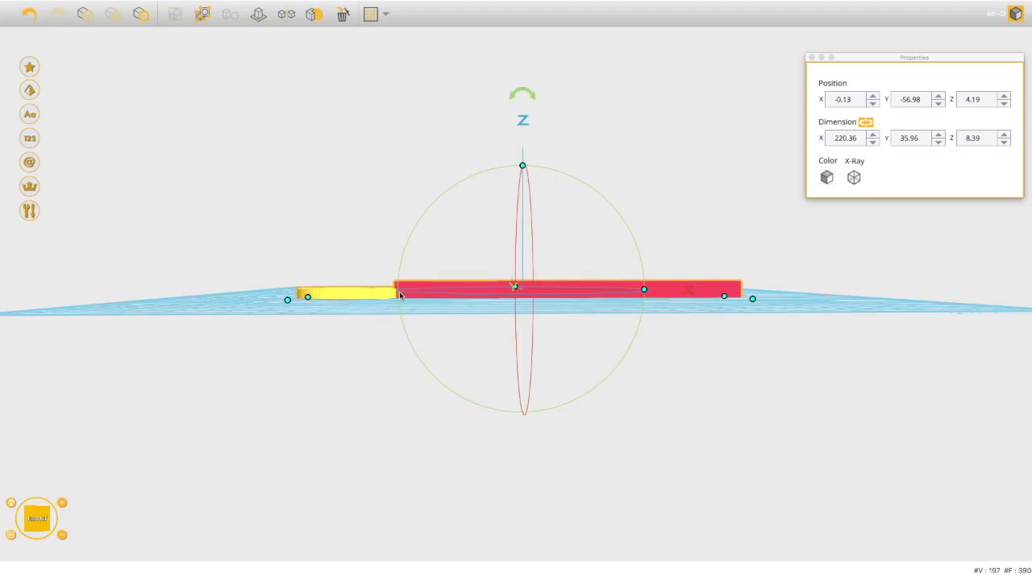
{"action": "left_click", "coordinate": [203, 14]}
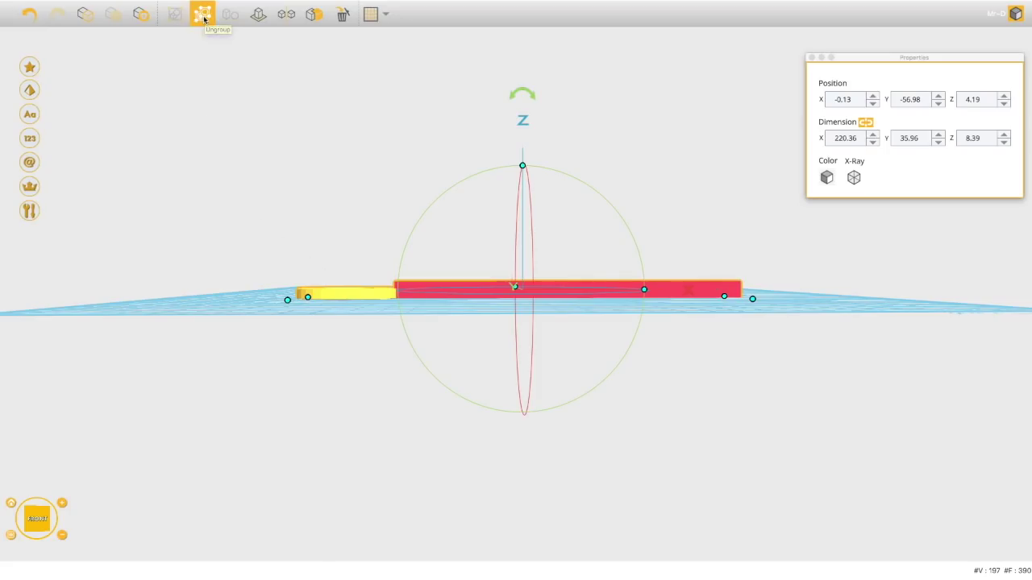
{"action": "left_click", "coordinate": [358, 293]}
{"action": "left_click", "coordinate": [458, 292]}
{"action": "left_click", "coordinate": [376, 294]}
{"action": "left_click", "coordinate": [441, 294]}
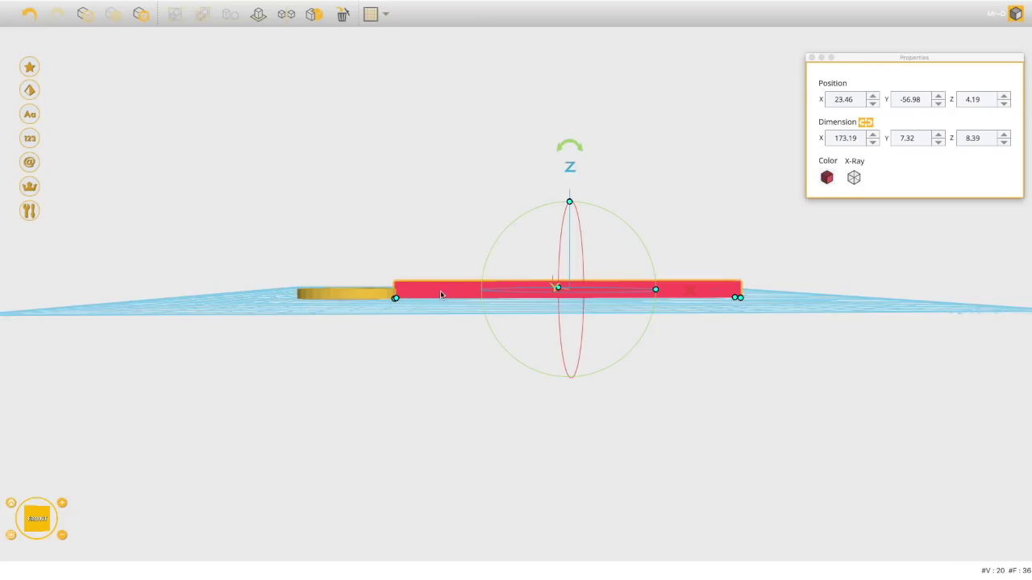
Set the ring's Z dimension to 9.
{"action": "left_click", "coordinate": [371, 295]}
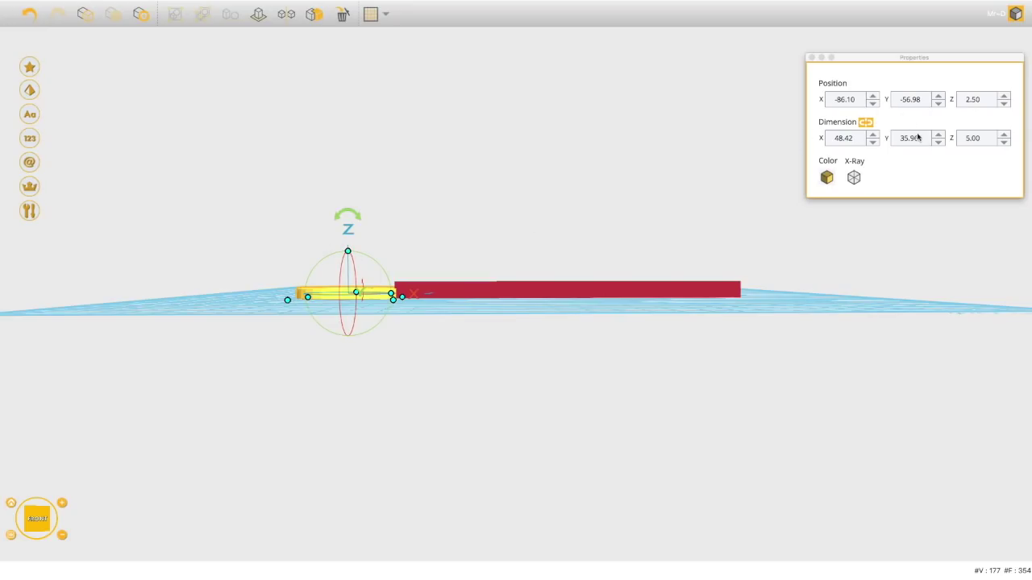
{"action": "left_click", "coordinate": [1005, 136]}
{"action": "left_click", "coordinate": [1004, 135]}
{"action": "left_click", "coordinate": [1004, 136]}
{"action": "left_click", "coordinate": [1005, 135]}
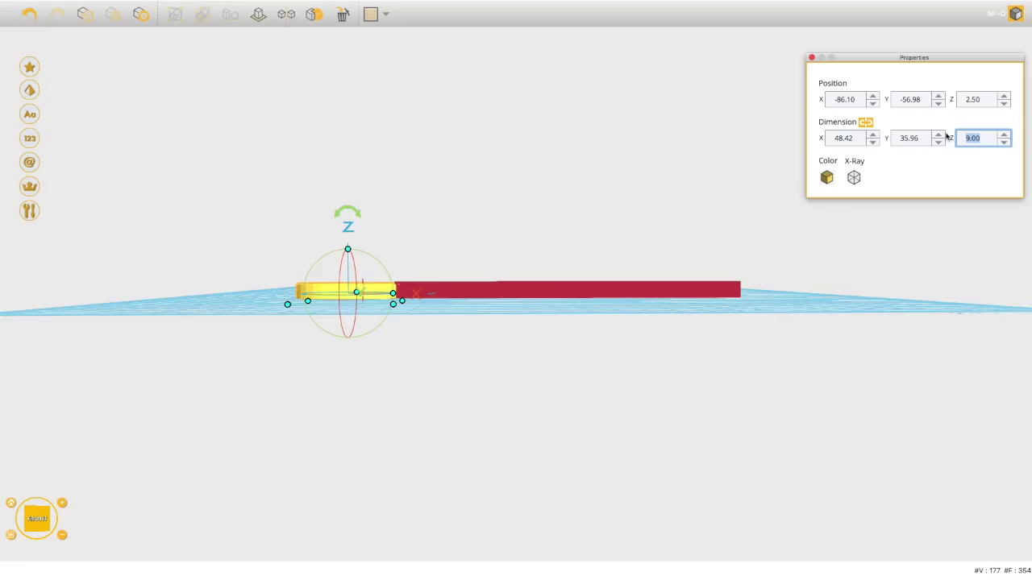
Compare the bar's and the ring's heights, trying the ring one unit taller and returning it to 9.
{"action": "left_click", "coordinate": [719, 289]}
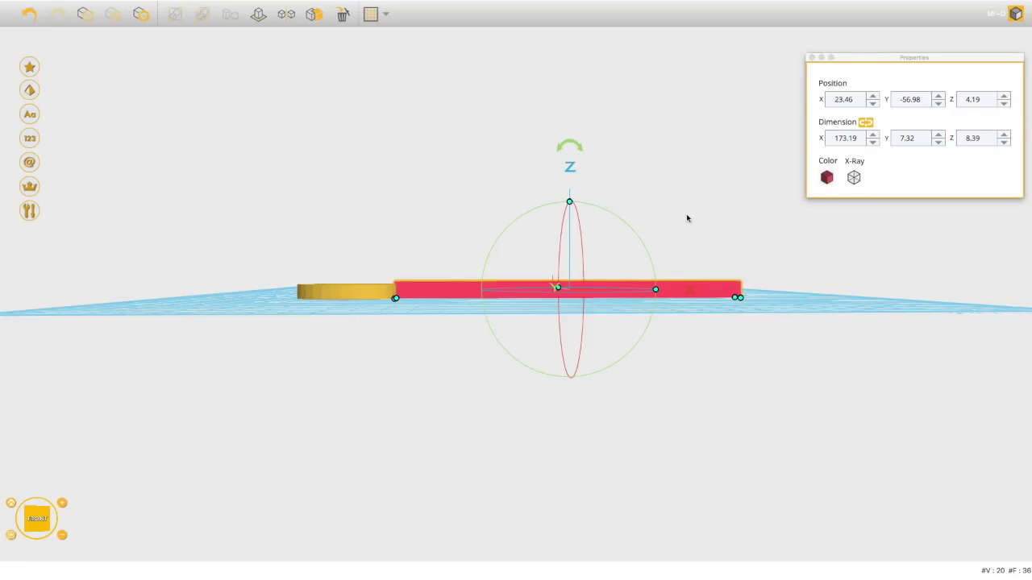
{"action": "left_click", "coordinate": [380, 295]}
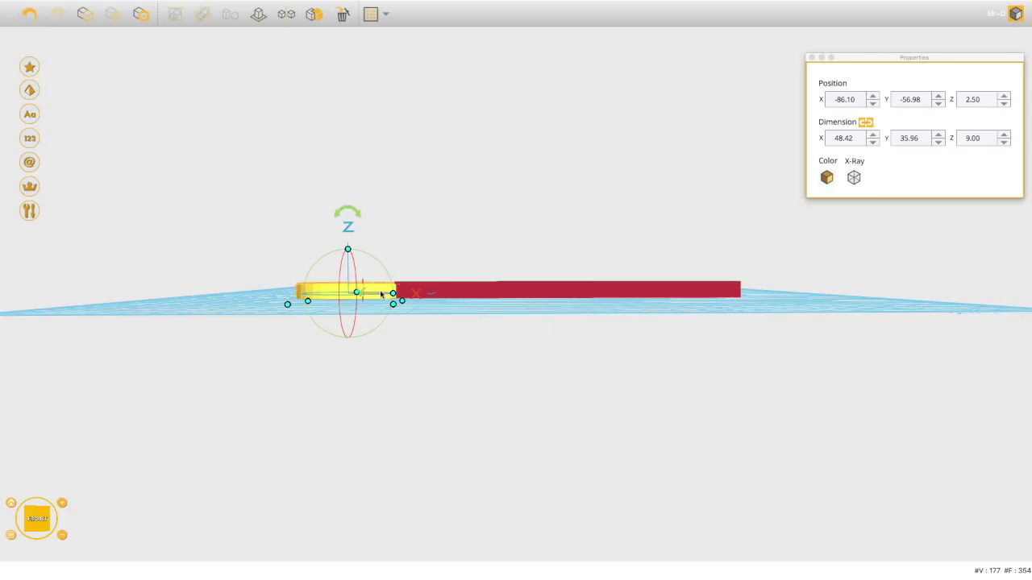
{"action": "left_click", "coordinate": [434, 292]}
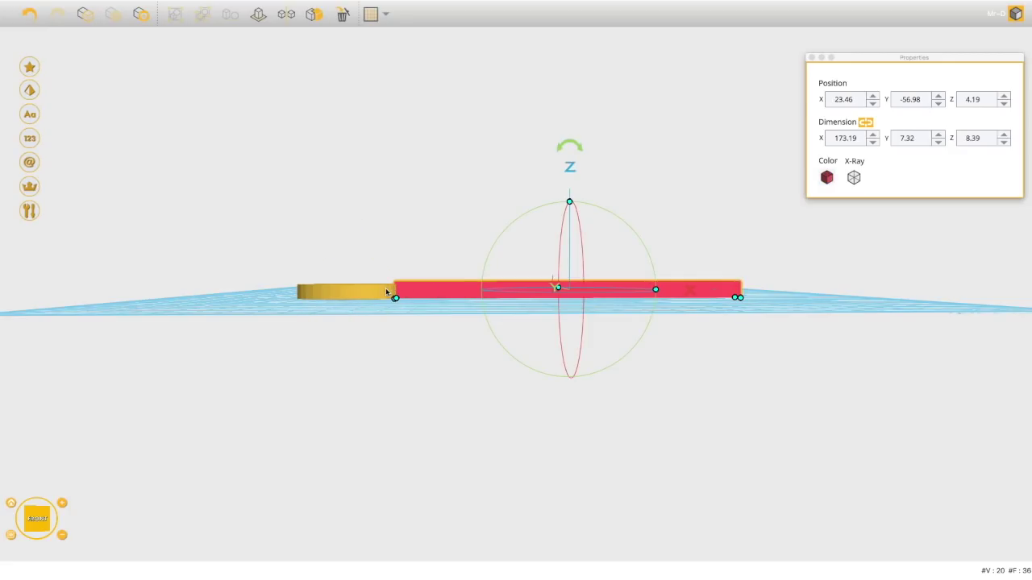
{"action": "left_click", "coordinate": [386, 292]}
{"action": "left_click", "coordinate": [1002, 136]}
{"action": "left_click", "coordinate": [1004, 143]}
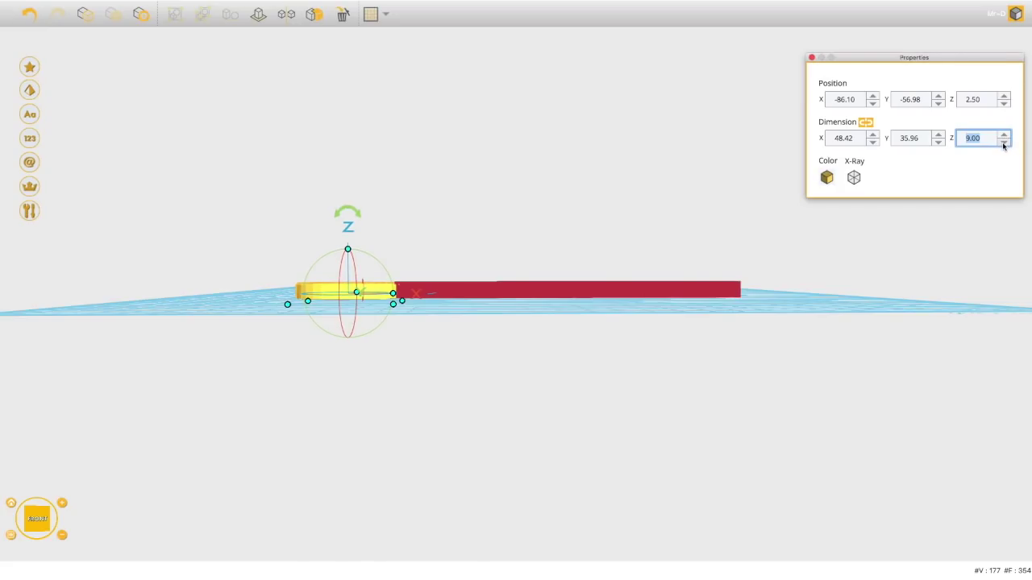
Set the bar's Z dimension to 9.
{"action": "left_click", "coordinate": [703, 287]}
{"action": "left_click", "coordinate": [1005, 135]}
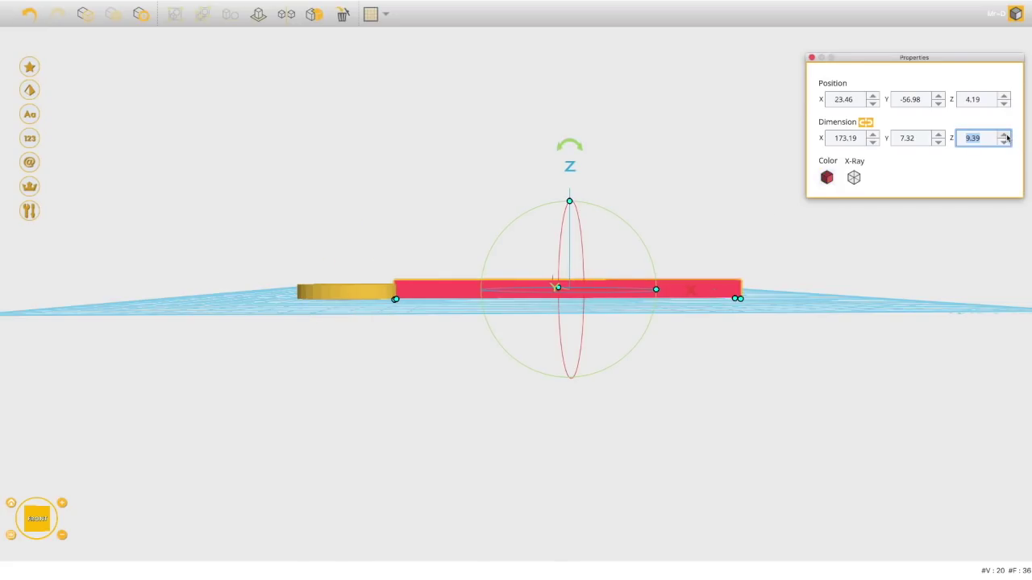
{"action": "left_click", "coordinate": [1004, 143]}
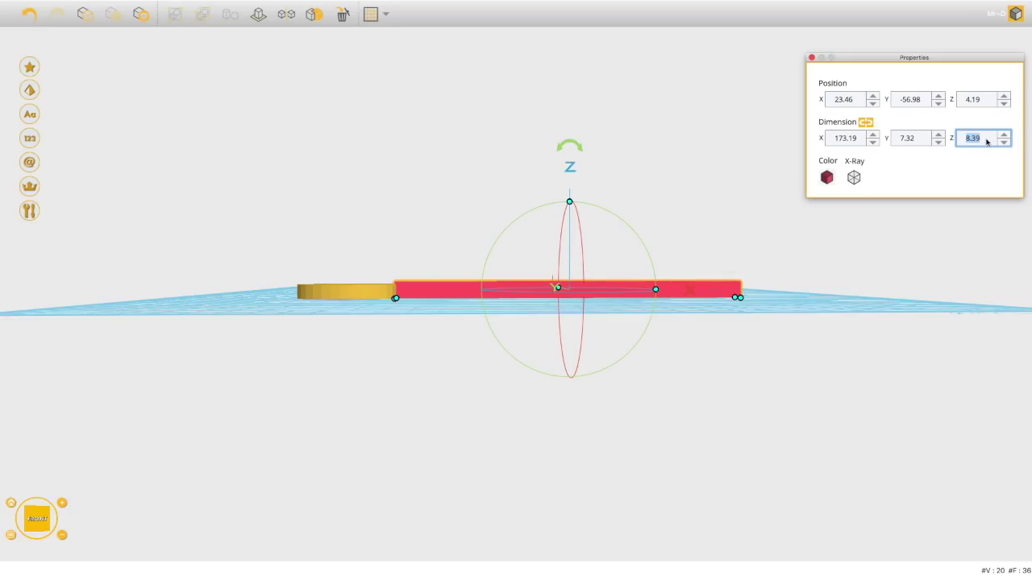
{"action": "type", "text": "9"}
{"action": "key", "text": "Return"}
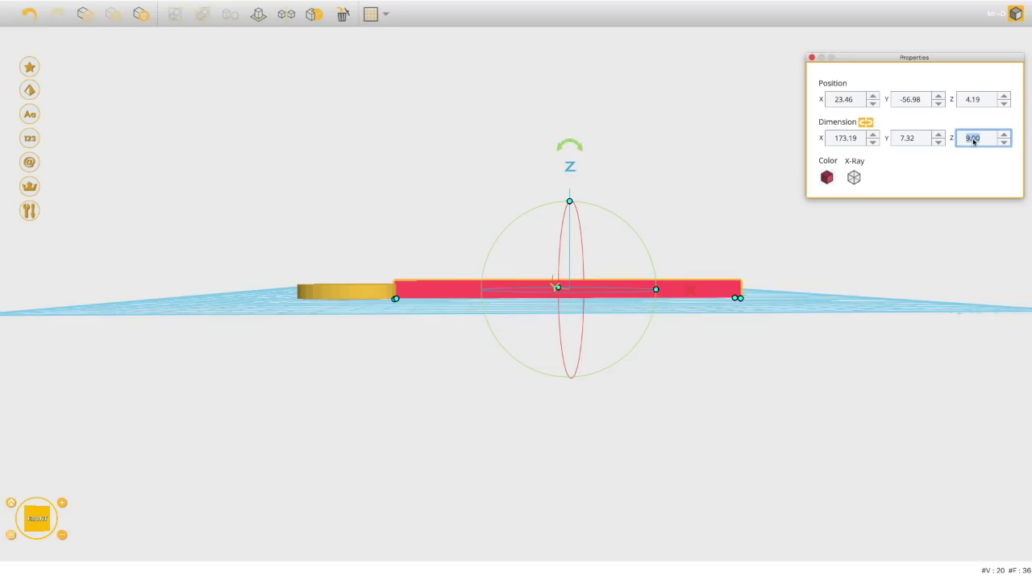
Compare the ring and the bar up close, and stretch the ring's height to about 11.4 toward the bar's top edge.
{"action": "scroll", "coordinate": [613, 234], "scroll_direction": "down", "scroll_amount": 1}
{"action": "left_click", "coordinate": [393, 298]}
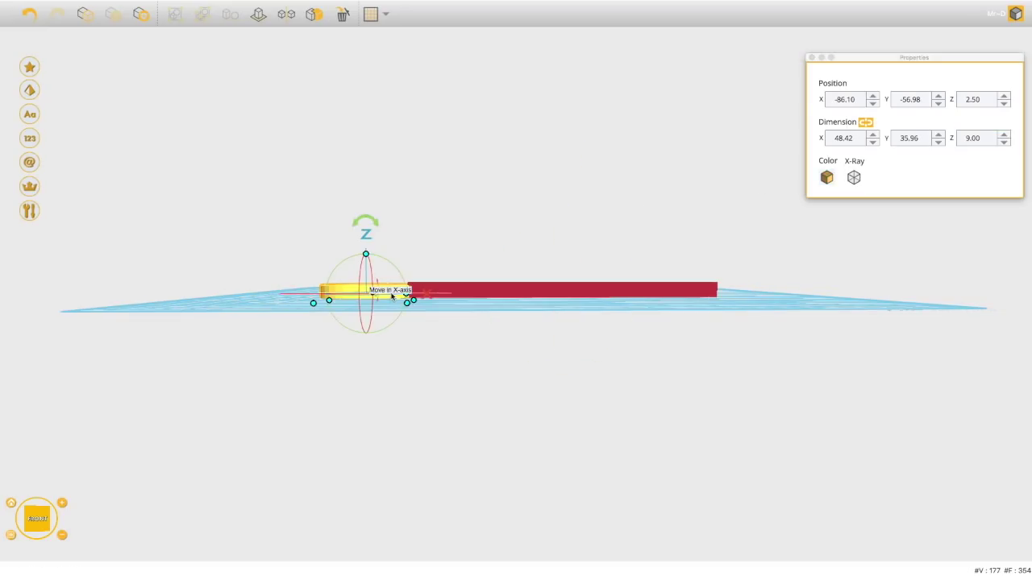
{"action": "left_click", "coordinate": [459, 292]}
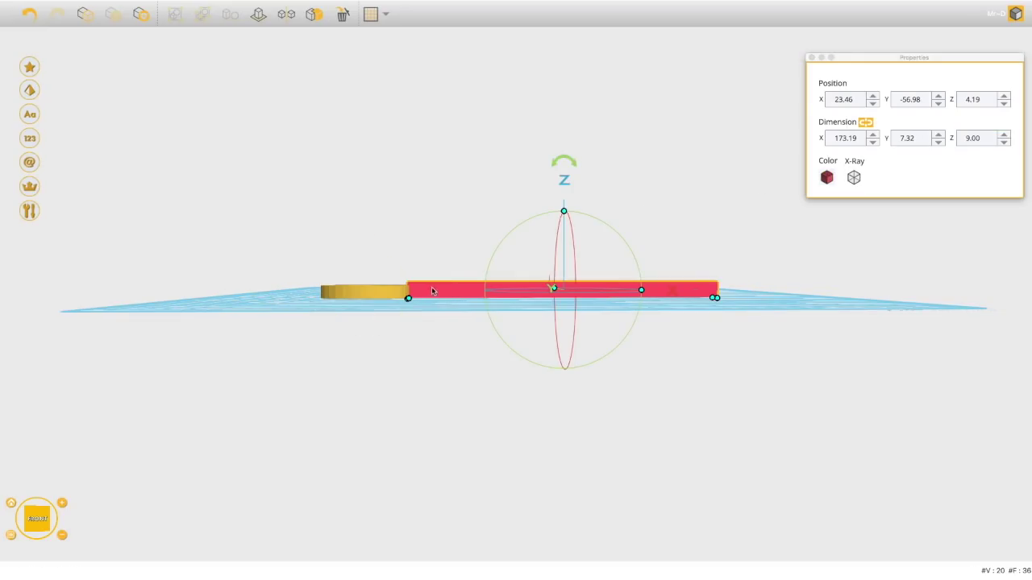
{"action": "scroll", "coordinate": [425, 295], "scroll_direction": "up", "scroll_amount": 5}
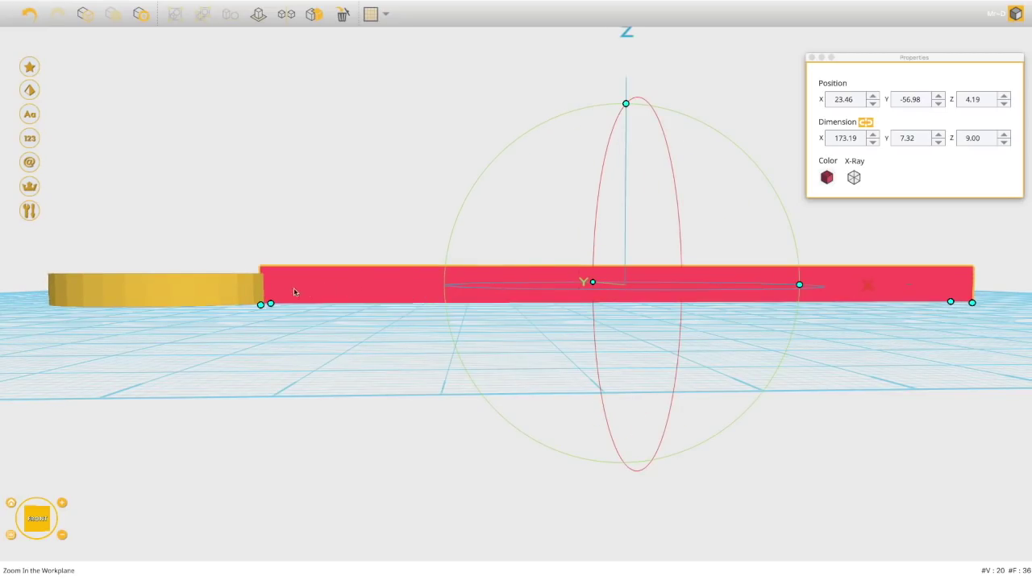
{"action": "left_click", "coordinate": [228, 289]}
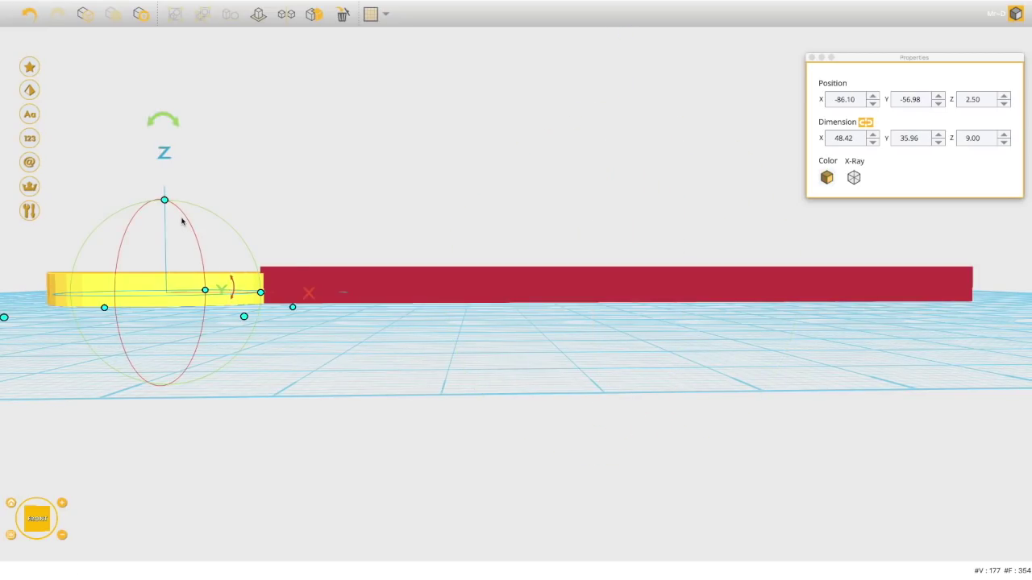
{"action": "left_click", "coordinate": [717, 291]}
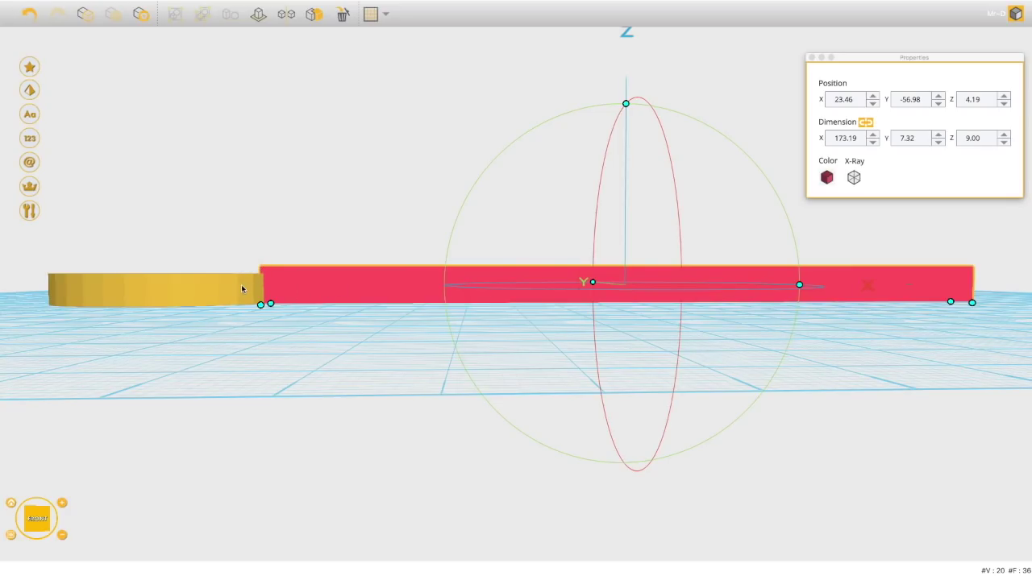
{"action": "left_click", "coordinate": [241, 289]}
{"action": "left_click_drag", "start_coordinate": [164, 201], "coordinate": [169, 176]}
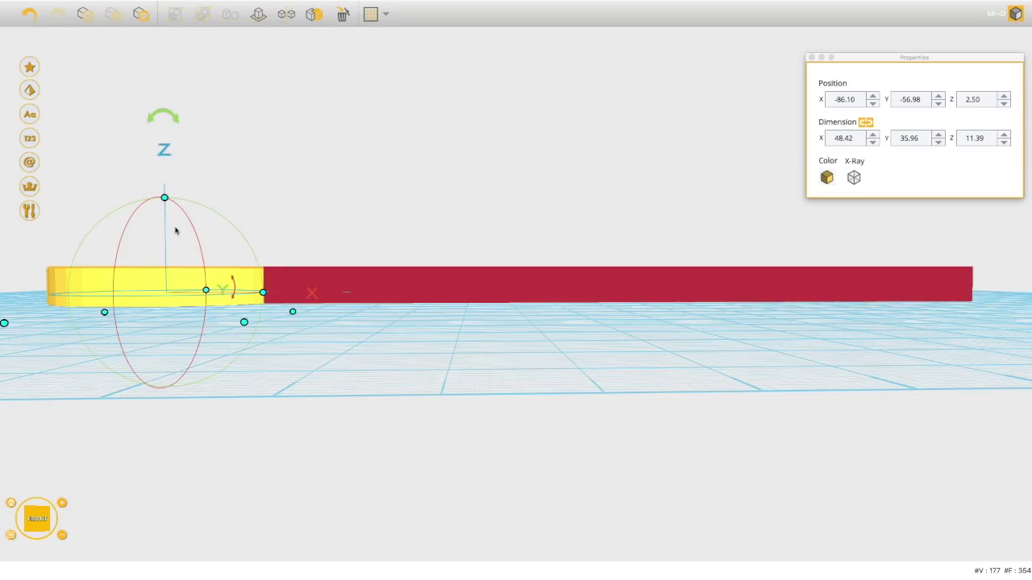
Shift the ring to about X -88, Y -52, stretch its height to about 11.7, and inspect it from above.
{"action": "left_click", "coordinate": [666, 292]}
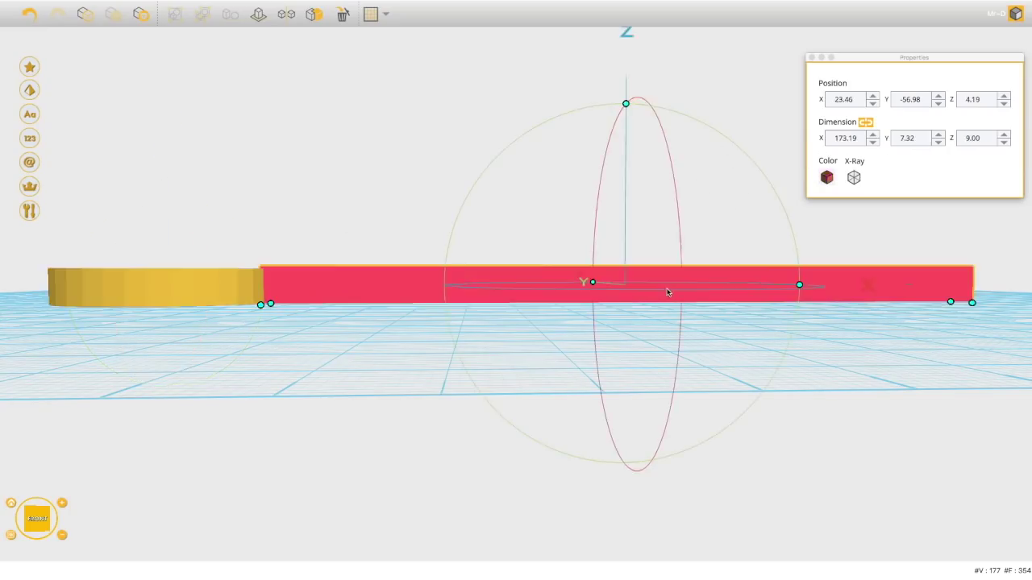
{"action": "left_click", "coordinate": [208, 290]}
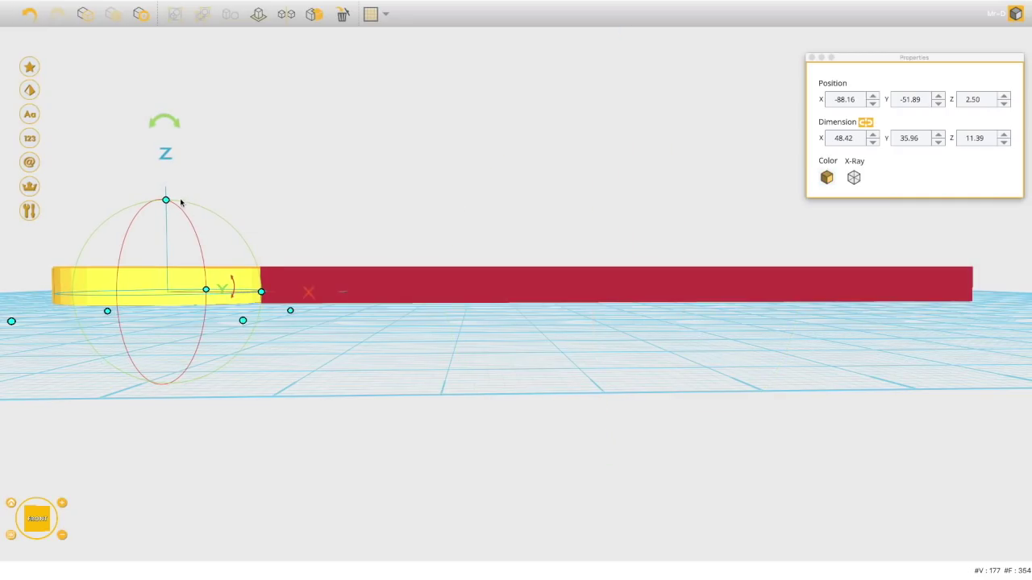
{"action": "left_click_drag", "start_coordinate": [164, 200], "coordinate": [165, 196]}
{"action": "right_click_drag", "start_coordinate": [360, 223], "coordinate": [430, 346]}
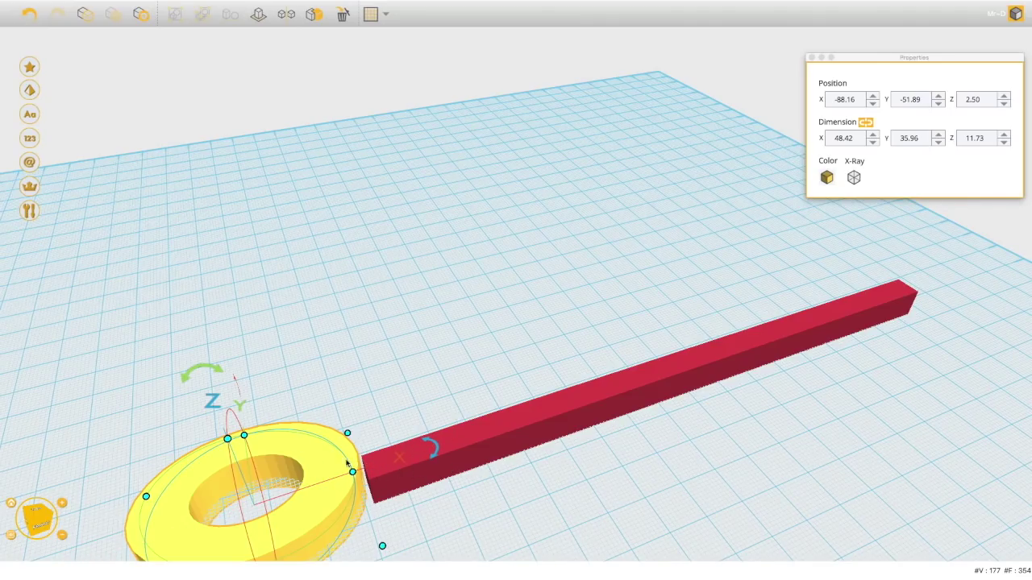
Try aligning the bar with the ring's front edge along the Y axis, and undo the alignment.
{"action": "left_click", "coordinate": [484, 451]}
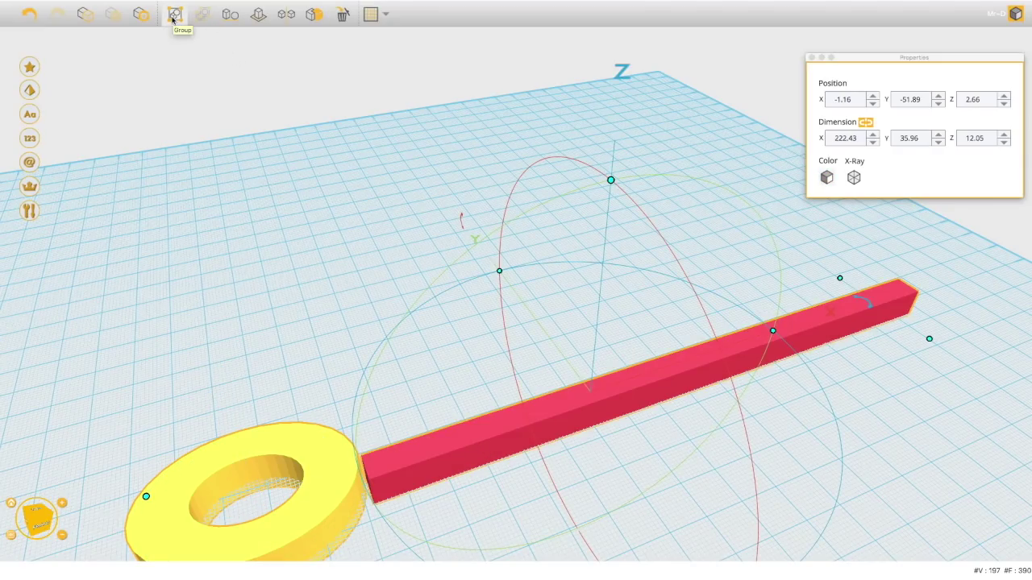
{"action": "left_click", "coordinate": [230, 14]}
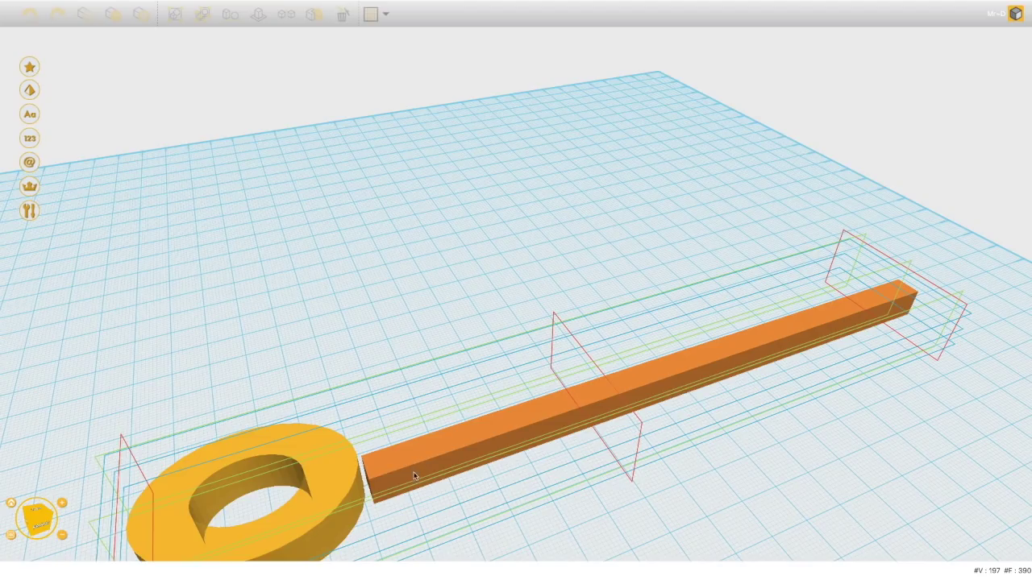
{"action": "left_click", "coordinate": [414, 486]}
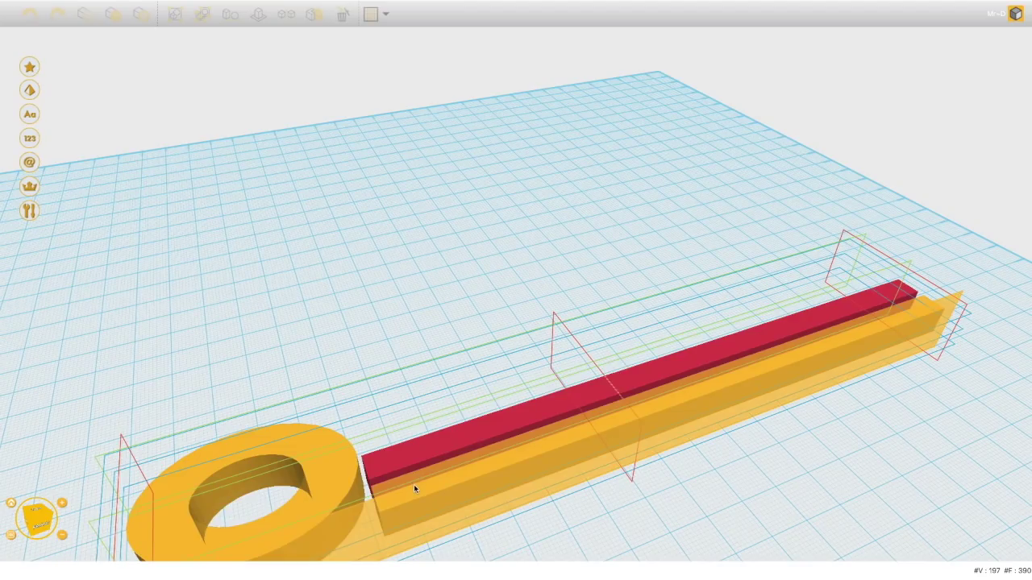
{"action": "left_click", "coordinate": [415, 487]}
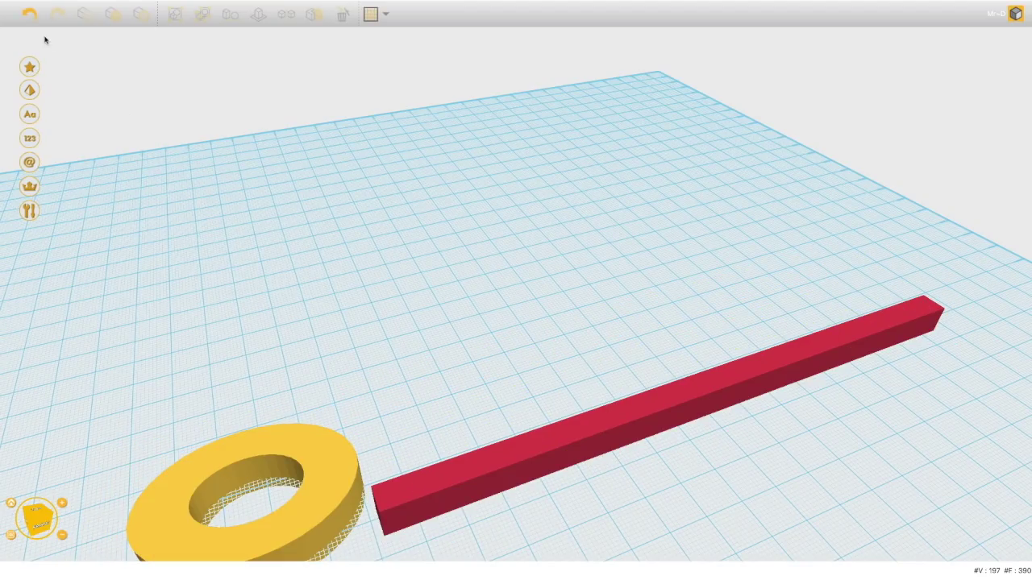
{"action": "left_click", "coordinate": [30, 15]}
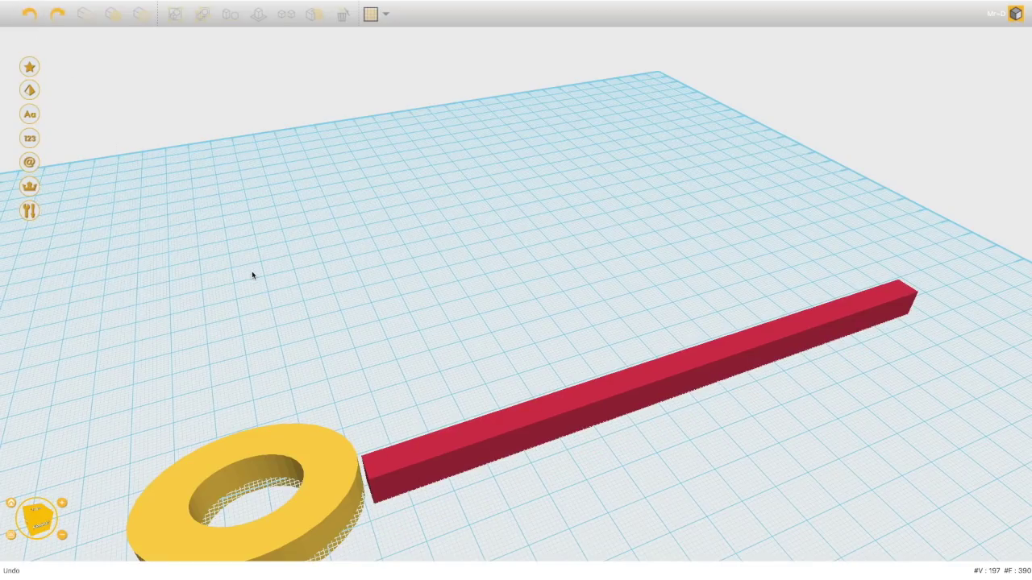
Move the ring against the bar's end, to about X -87, Y -54.
{"action": "left_click", "coordinate": [326, 470]}
{"action": "left_click_drag", "start_coordinate": [329, 478], "coordinate": [337, 485]}
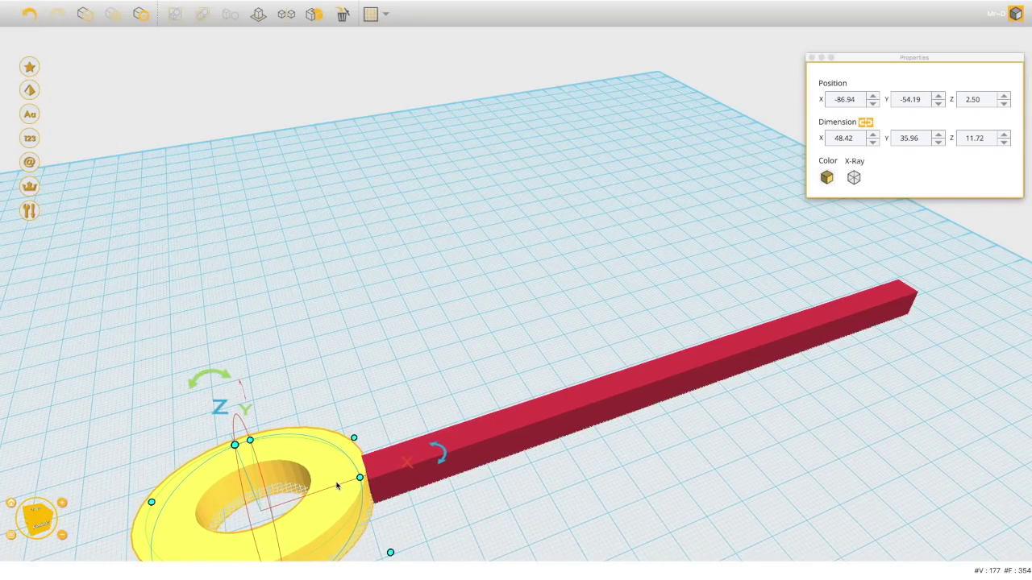
{"action": "key", "text": "ctrl+1"}
{"action": "right_click_drag", "start_coordinate": [404, 414], "coordinate": [376, 404]}
Shift the bar to about X 23.8, Y -54.4 so it lines up with the ring's centre.
{"action": "left_click", "coordinate": [286, 383]}
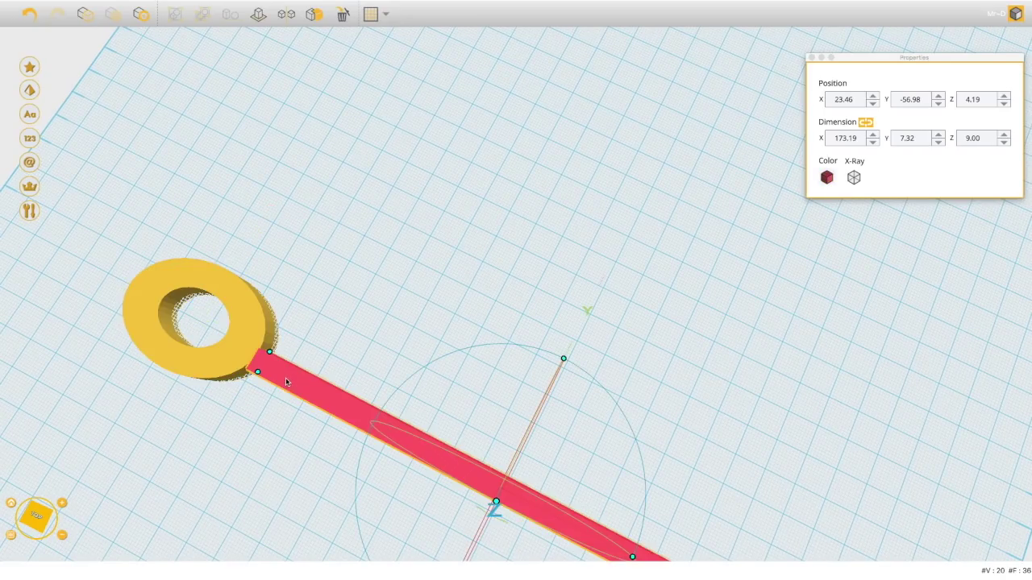
{"action": "left_click_drag", "start_coordinate": [286, 382], "coordinate": [291, 377]}
{"action": "right_click_drag", "start_coordinate": [339, 358], "coordinate": [462, 218]}
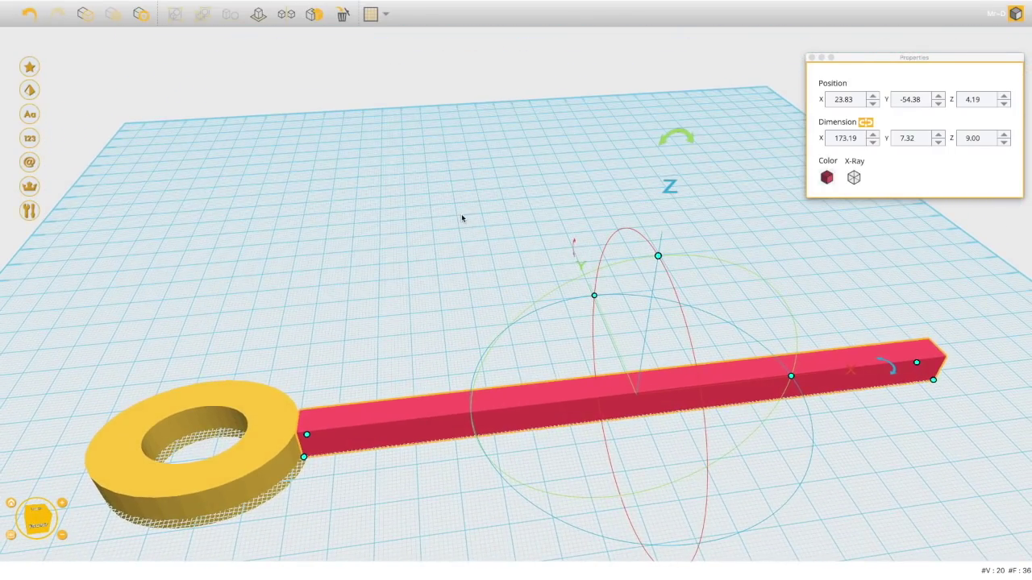
Try aligning the bar with the ring's back edge along the Y axis, and undo the alignment.
{"action": "left_click", "coordinate": [260, 459]}
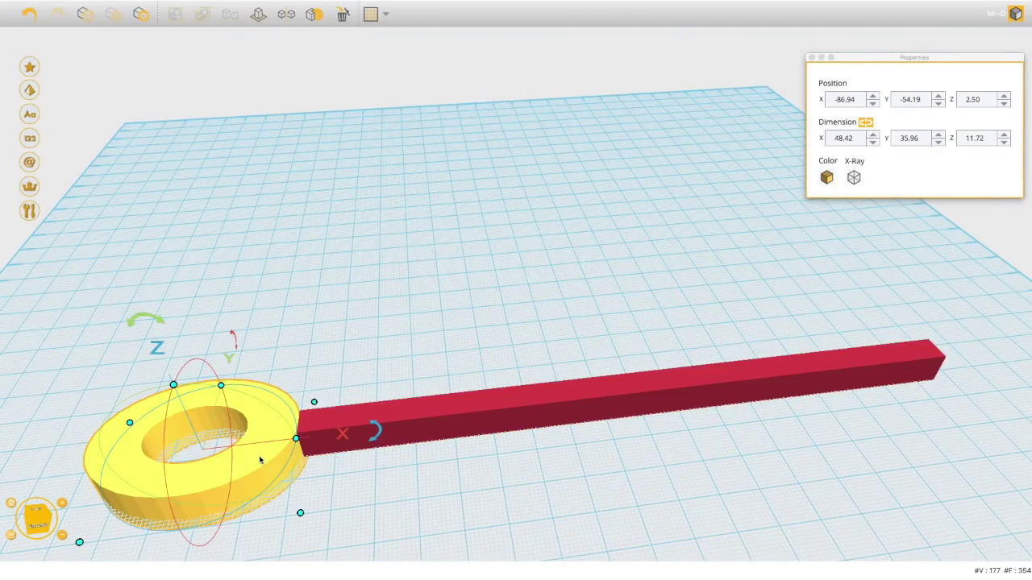
{"action": "left_click", "coordinate": [407, 429], "text": "shift"}
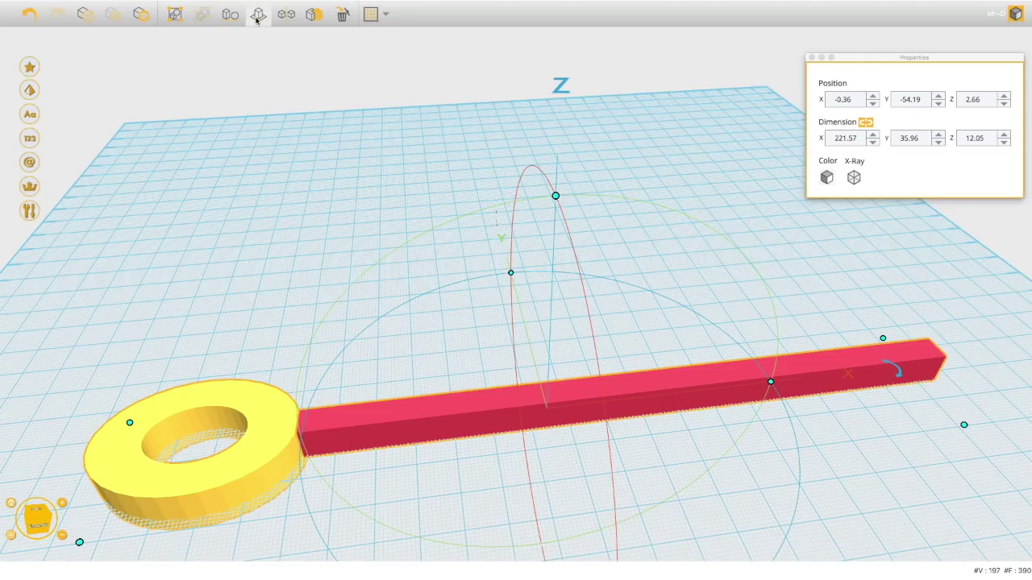
{"action": "left_click", "coordinate": [230, 16]}
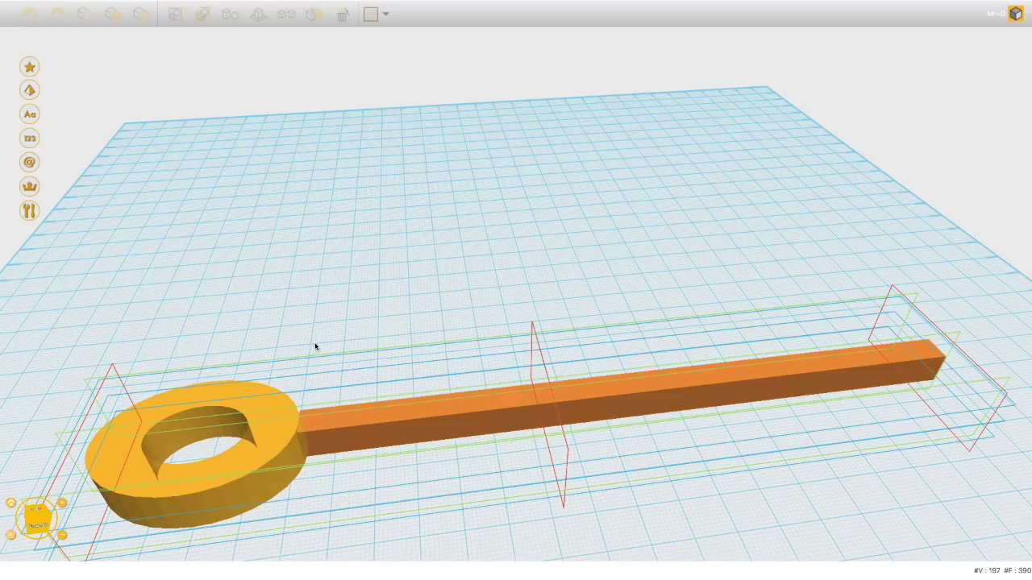
{"action": "left_click", "coordinate": [338, 409]}
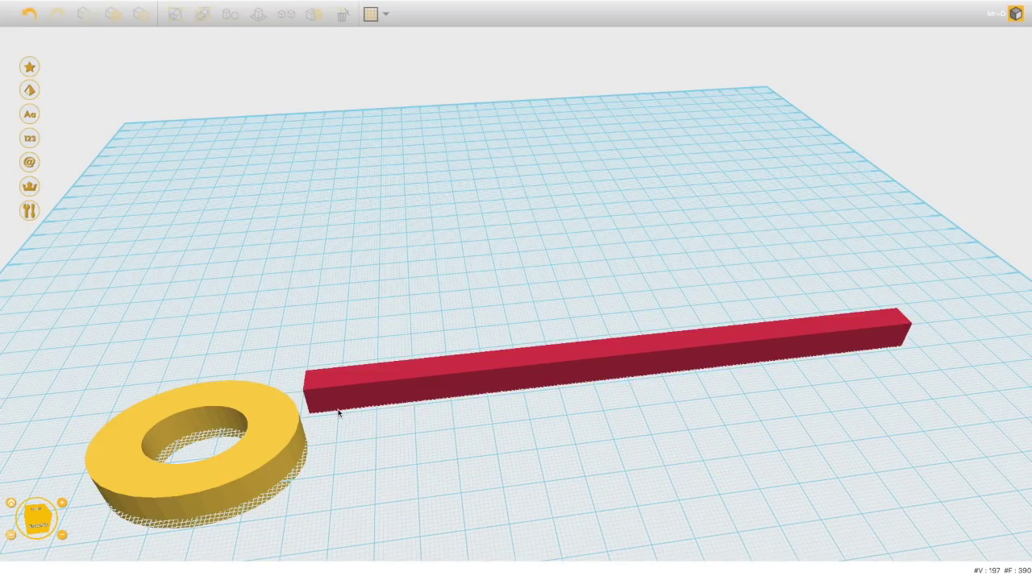
{"action": "left_click", "coordinate": [29, 14]}
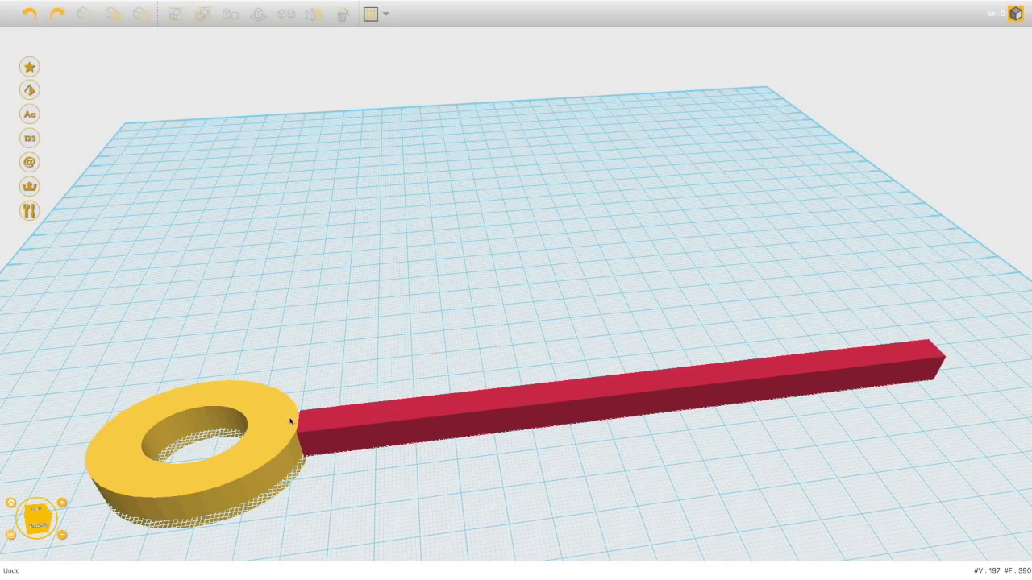
Group the ring and the bar into one object.
{"action": "right_click_drag", "start_coordinate": [338, 475], "coordinate": [411, 306]}
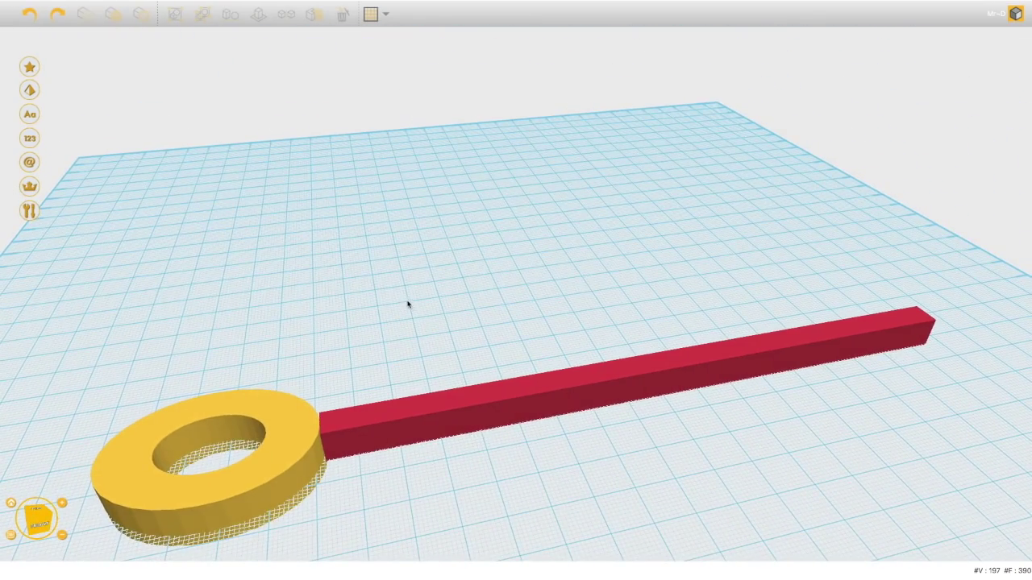
{"action": "left_click", "coordinate": [277, 433]}
{"action": "left_click", "coordinate": [498, 420]}
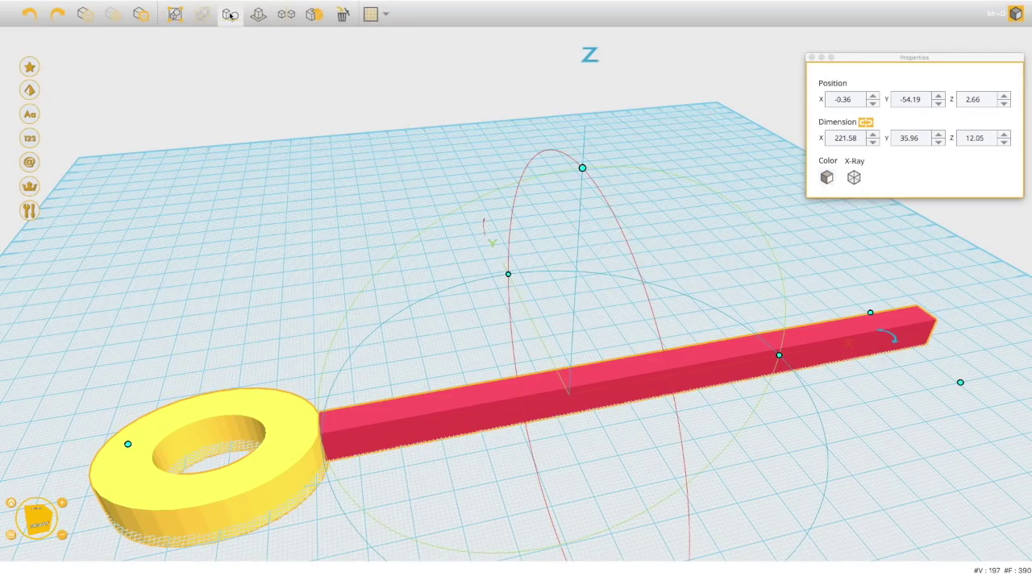
{"action": "left_click", "coordinate": [175, 13]}
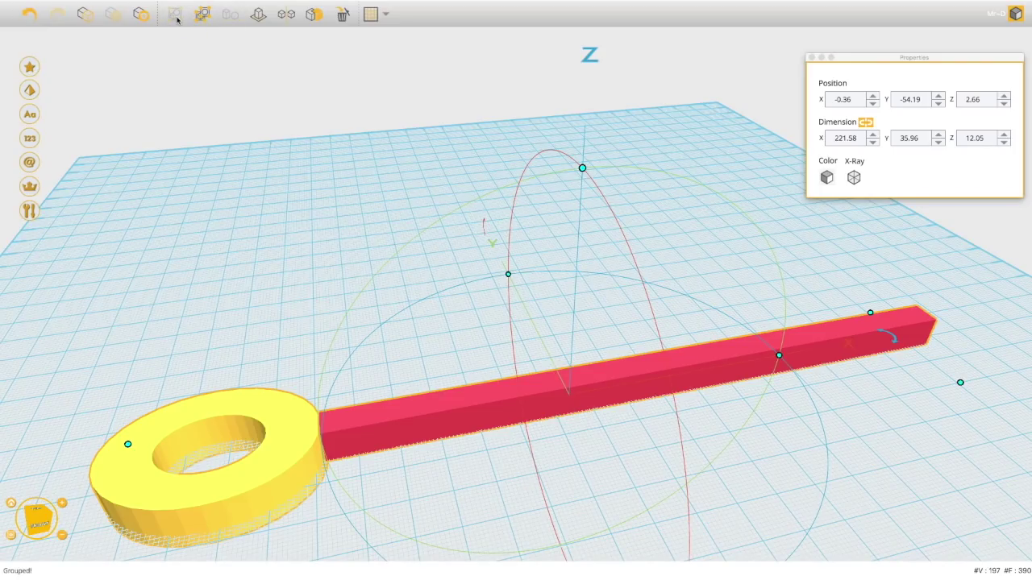
Move the grouped ring and bar together across the grid to about X 14, Y -33.
{"action": "left_click", "coordinate": [238, 198]}
{"action": "left_click_drag", "start_coordinate": [341, 424], "coordinate": [382, 352]}
{"action": "left_click", "coordinate": [314, 265]}
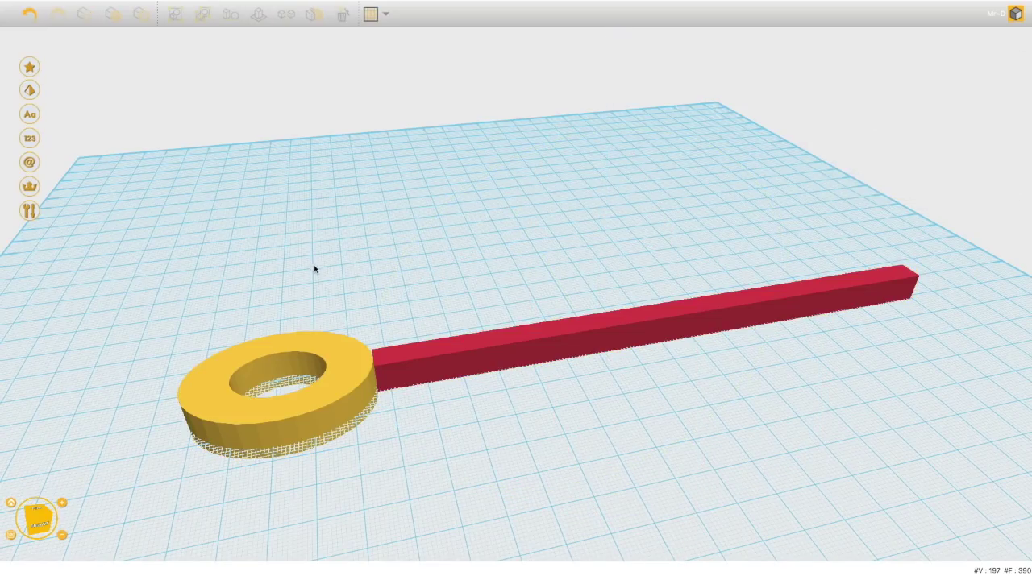
Examine the group from below and from the front, and ungroup the ring and the bar.
{"action": "mouse_move", "coordinate": [153, 3]}
{"action": "right_click_drag", "start_coordinate": [525, 484], "coordinate": [438, 333]}
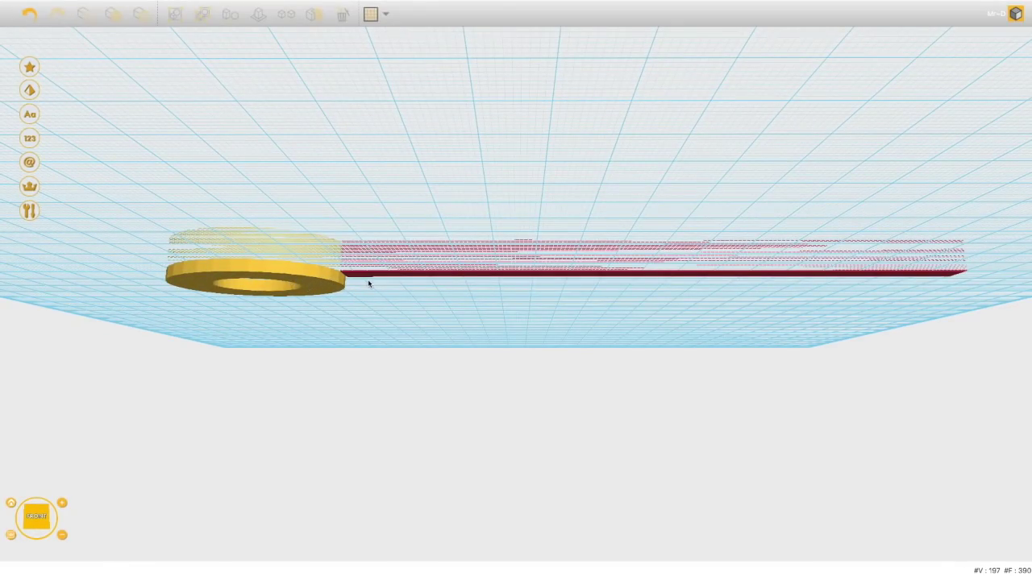
{"action": "right_click_drag", "start_coordinate": [371, 283], "coordinate": [384, 355]}
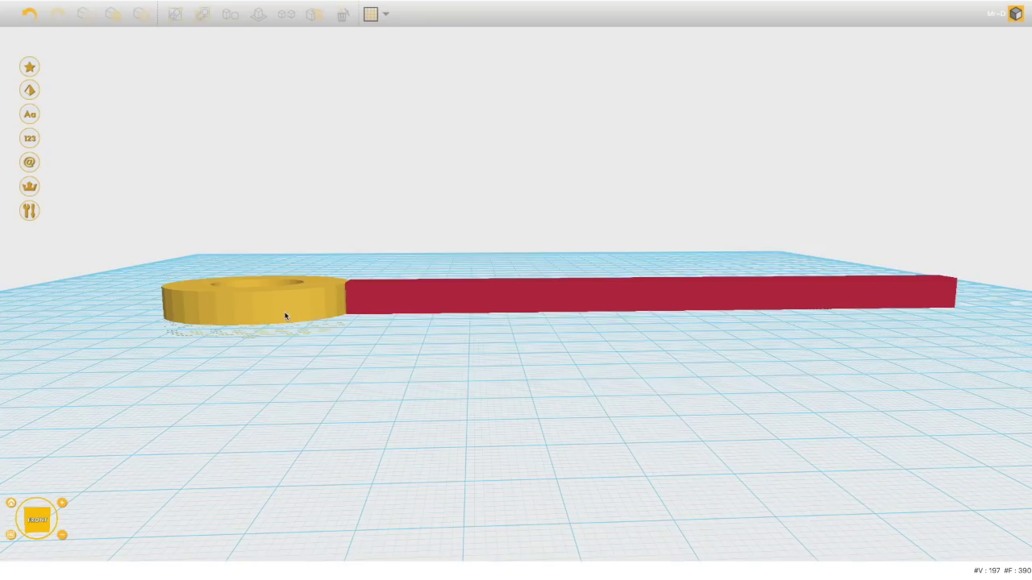
{"action": "left_click", "coordinate": [310, 304]}
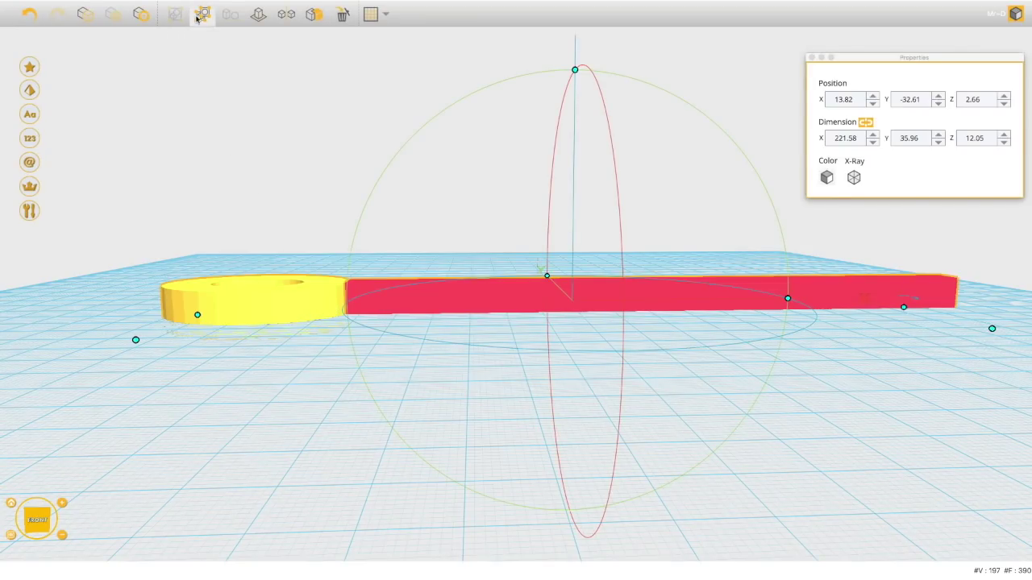
{"action": "left_click", "coordinate": [202, 15]}
Raise the ring alone to a Z position of 7.50, and land it on the grid.
{"action": "left_click", "coordinate": [286, 303]}
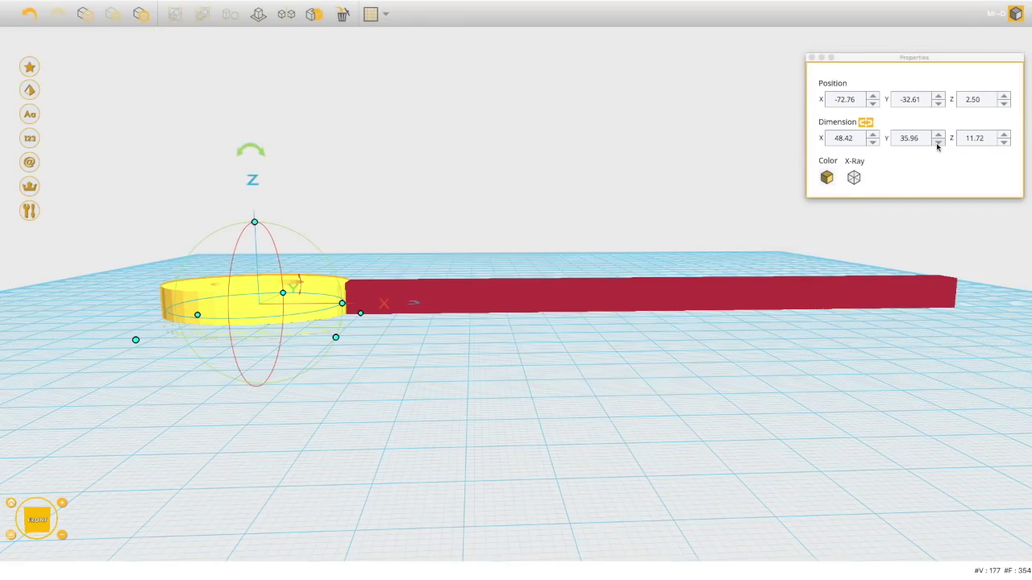
{"action": "left_click", "coordinate": [1004, 96]}
{"action": "left_click", "coordinate": [1005, 96]}
{"action": "left_click", "coordinate": [1004, 96]}
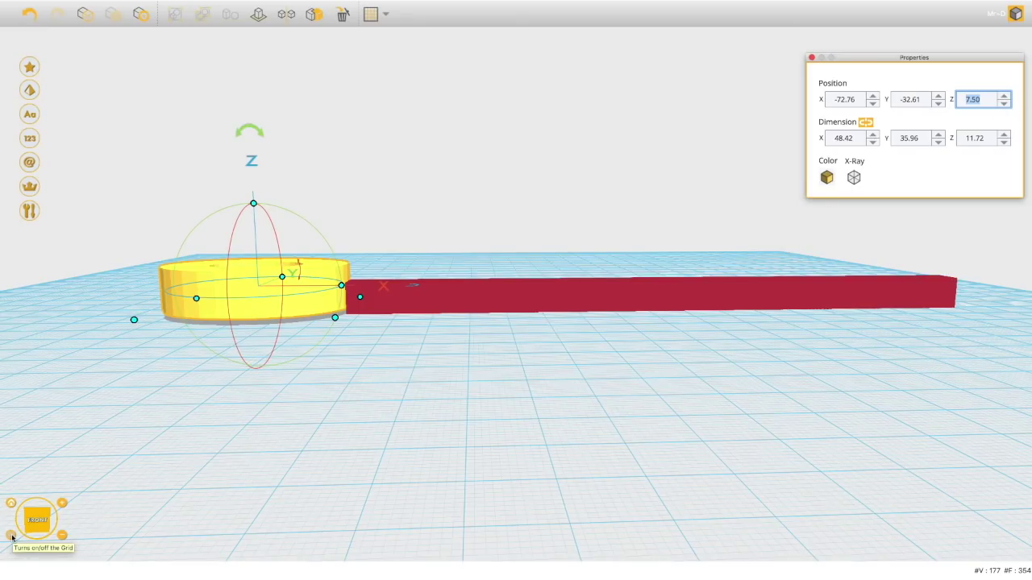
{"action": "left_click", "coordinate": [258, 19]}
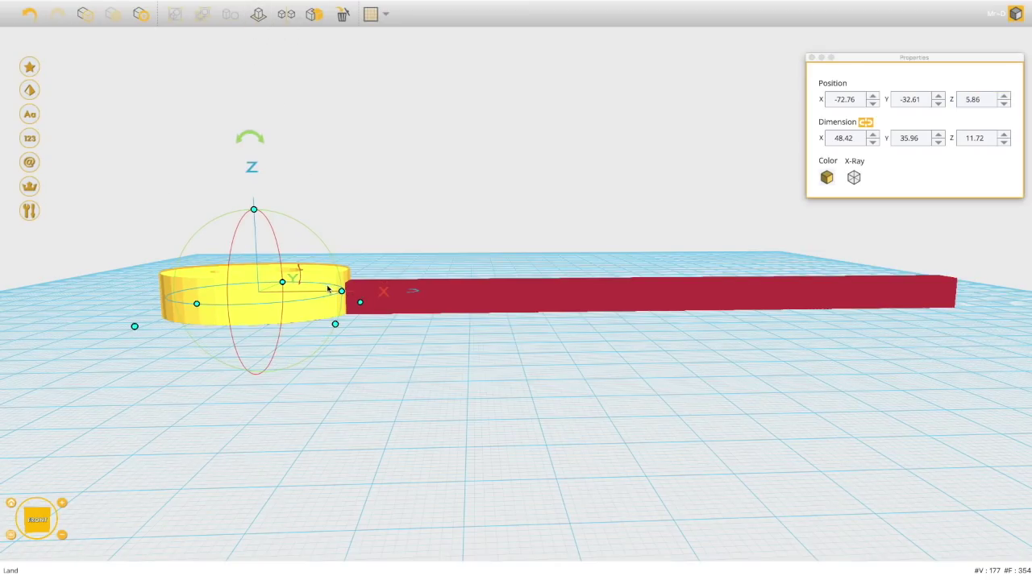
Resize the ring's height to a Z dimension of 9.00, the same as the bar's, and land the ring on the grid.
{"action": "left_click_drag", "start_coordinate": [254, 208], "coordinate": [253, 247]}
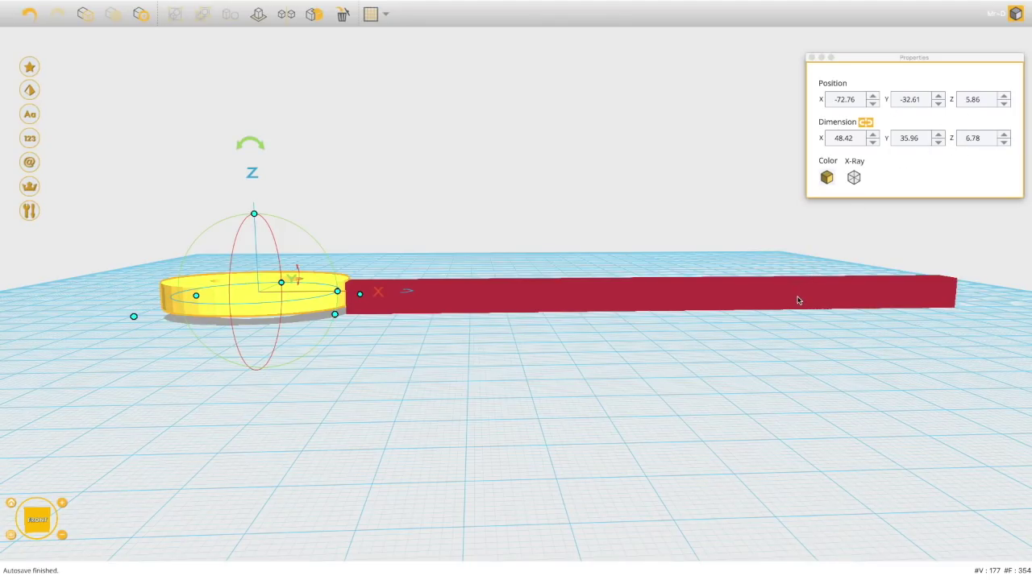
{"action": "left_click", "coordinate": [737, 298]}
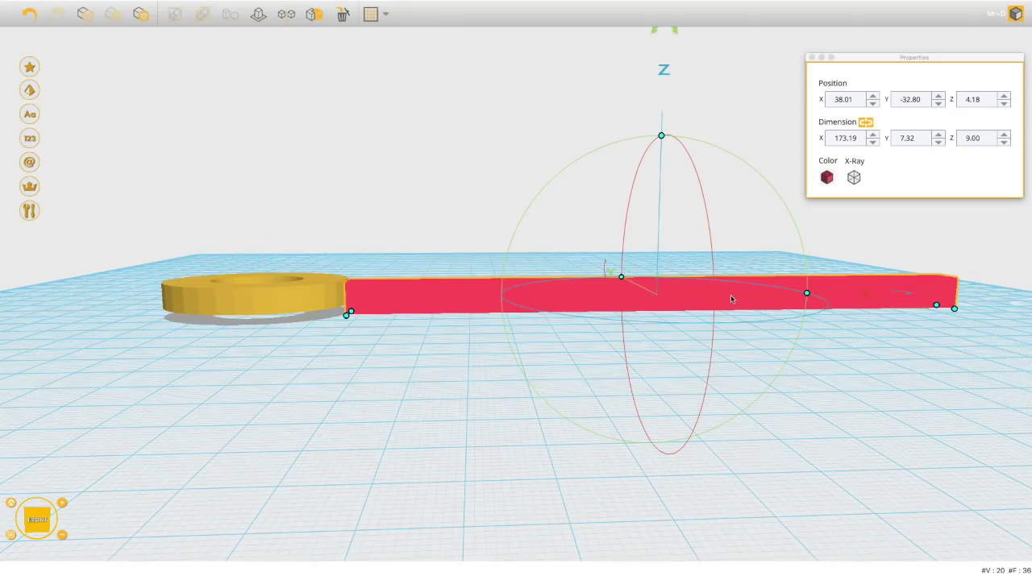
{"action": "left_click", "coordinate": [292, 302]}
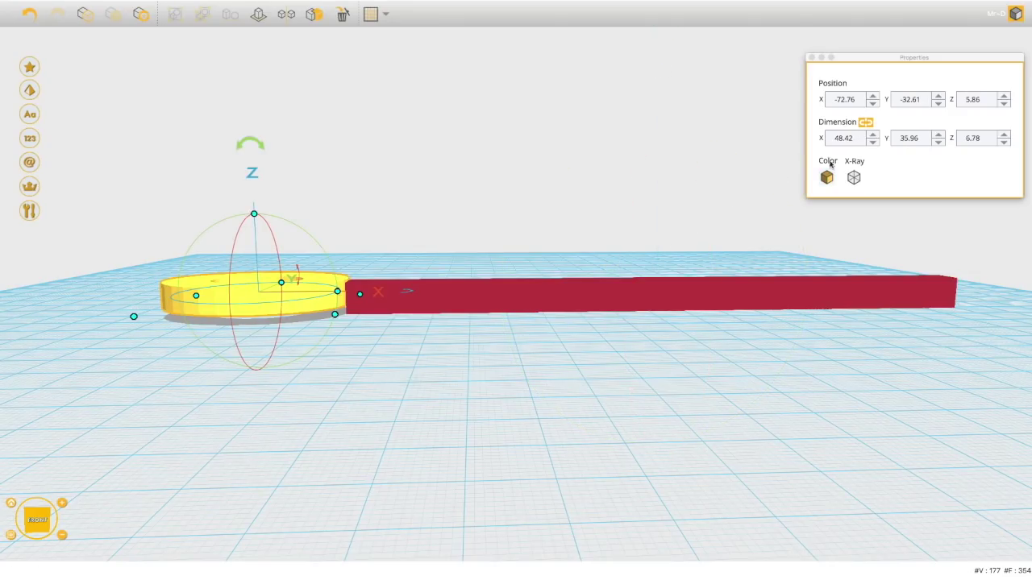
{"action": "left_click", "coordinate": [980, 139]}
{"action": "left_click_drag", "start_coordinate": [981, 140], "coordinate": [958, 144]}
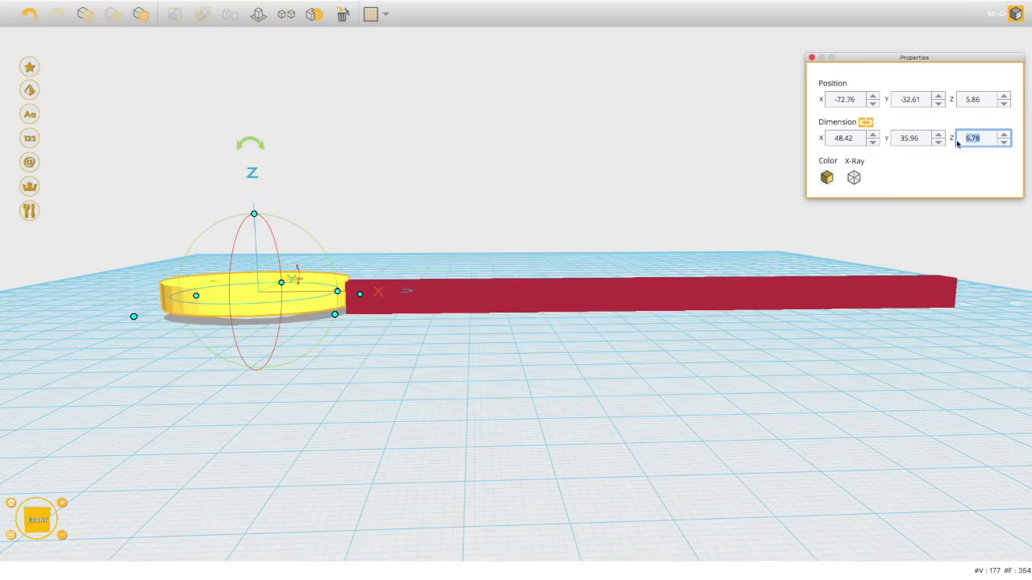
{"action": "type", "text": "9.0"}
{"action": "key", "text": "Return"}
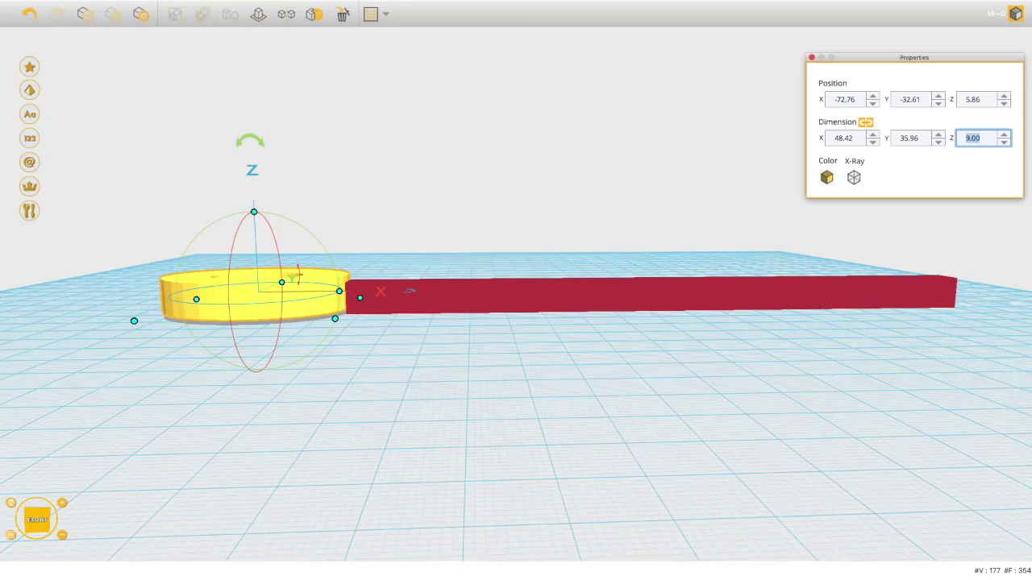
{"action": "left_click", "coordinate": [259, 15]}
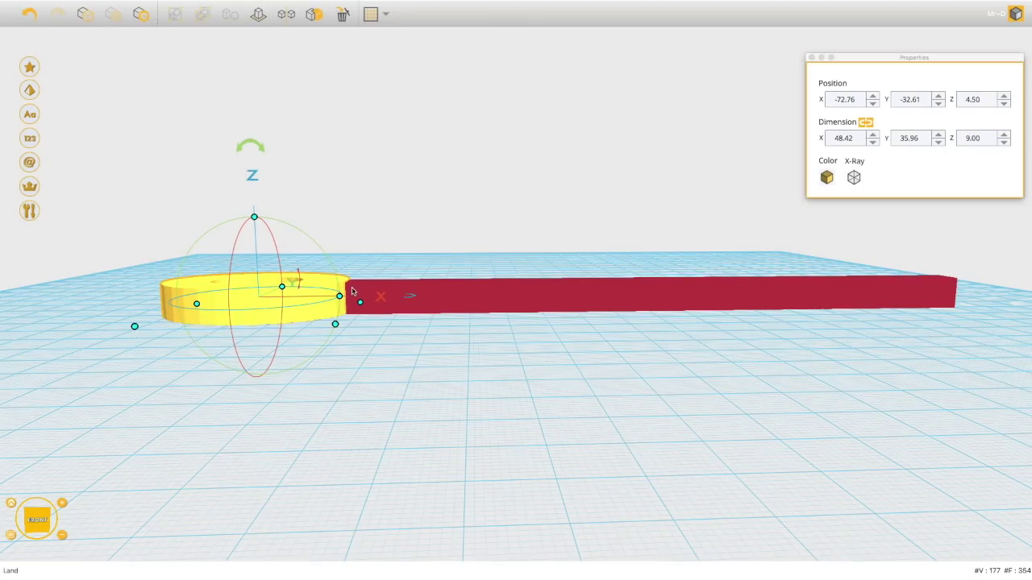
Group the resized ring with the bar, and inspect how both sit on the grid from below and the front.
{"action": "left_click", "coordinate": [446, 302]}
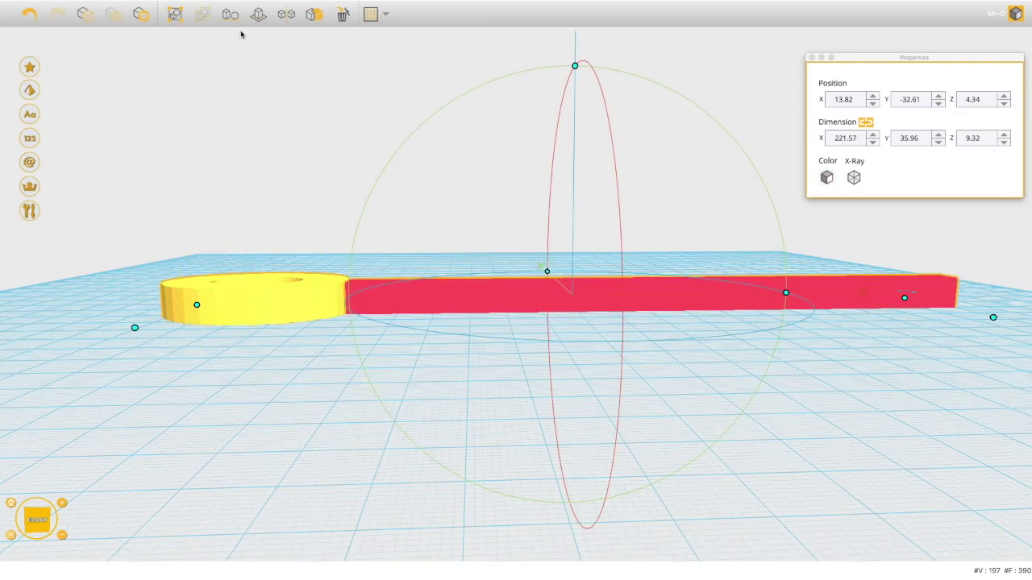
{"action": "left_click", "coordinate": [175, 16]}
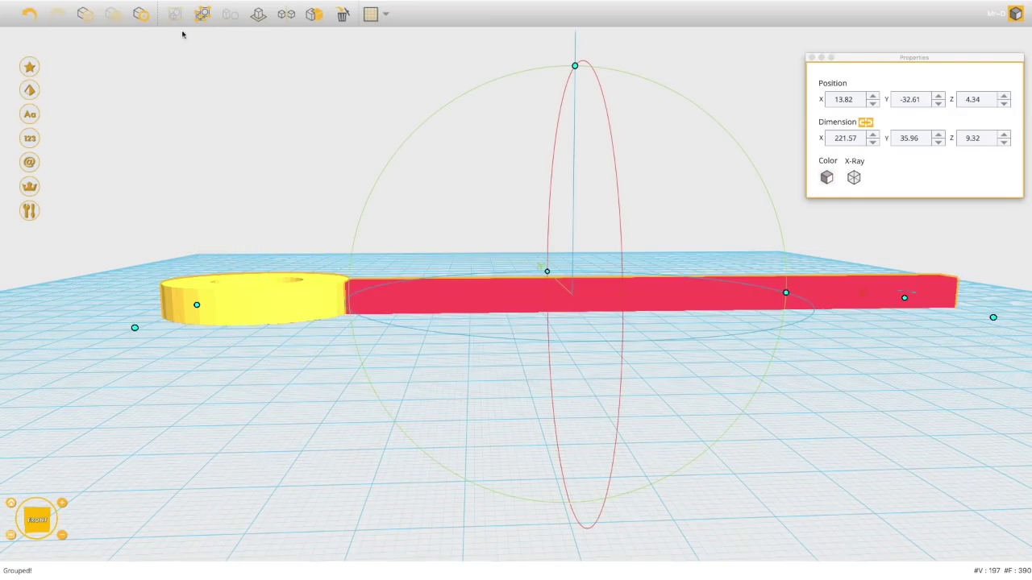
{"action": "left_click", "coordinate": [317, 259]}
{"action": "right_click_drag", "start_coordinate": [348, 408], "coordinate": [318, 268]}
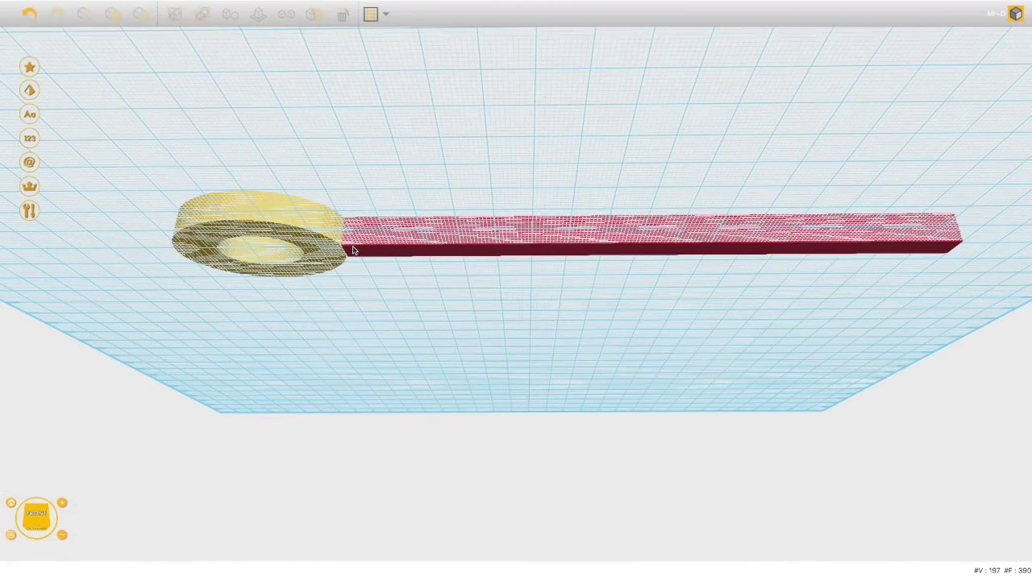
{"action": "right_click_drag", "start_coordinate": [358, 233], "coordinate": [379, 307]}
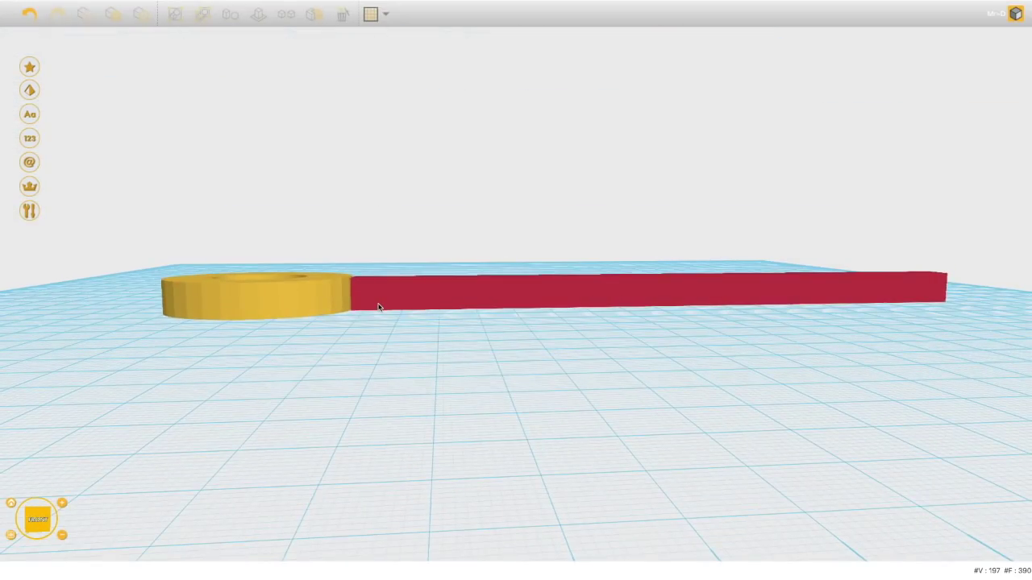
Ungroup the ring and the bar, and select only the bar.
{"action": "left_click", "coordinate": [378, 307]}
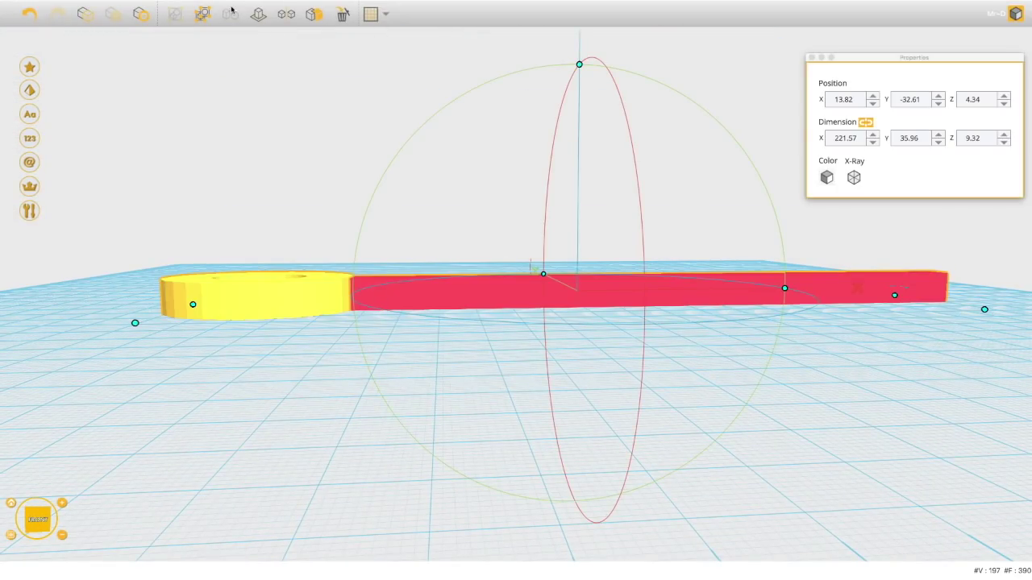
{"action": "left_click", "coordinate": [203, 13]}
{"action": "left_click", "coordinate": [410, 299]}
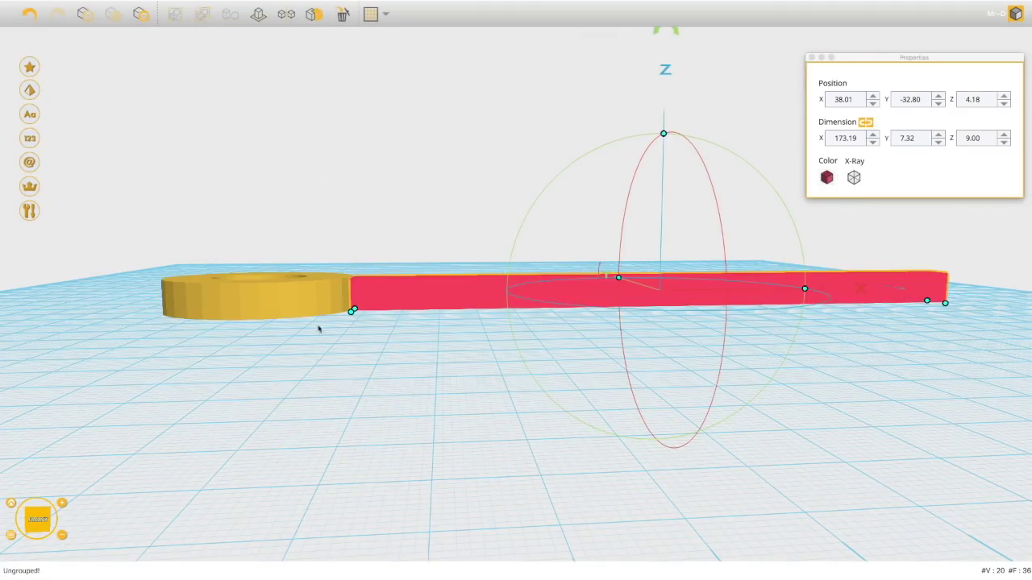
Land the bar on the grid, and group it with the ring.
{"action": "left_click", "coordinate": [257, 14]}
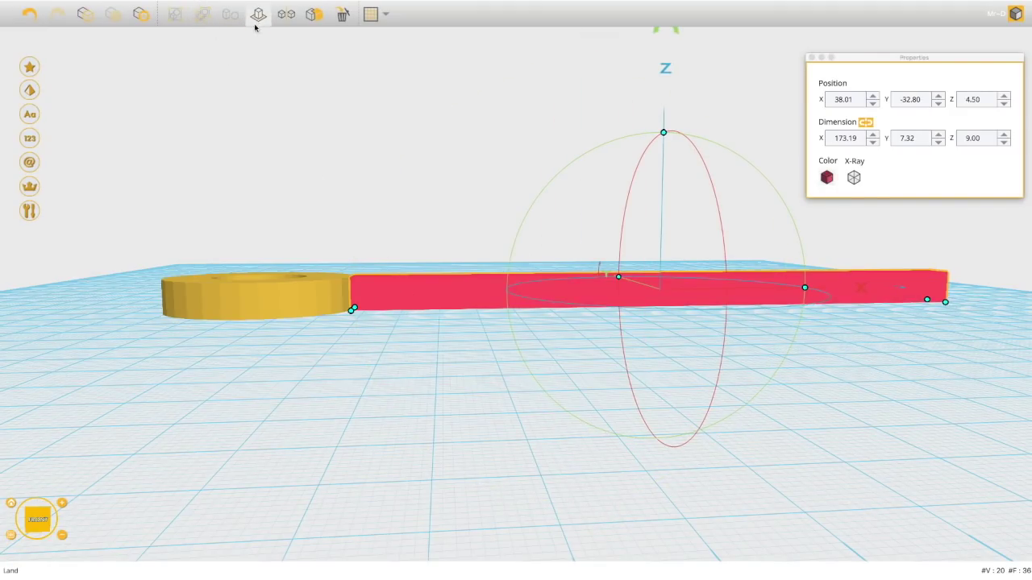
{"action": "right_click_drag", "start_coordinate": [368, 454], "coordinate": [292, 320]}
{"action": "left_click", "coordinate": [292, 321], "text": "shift"}
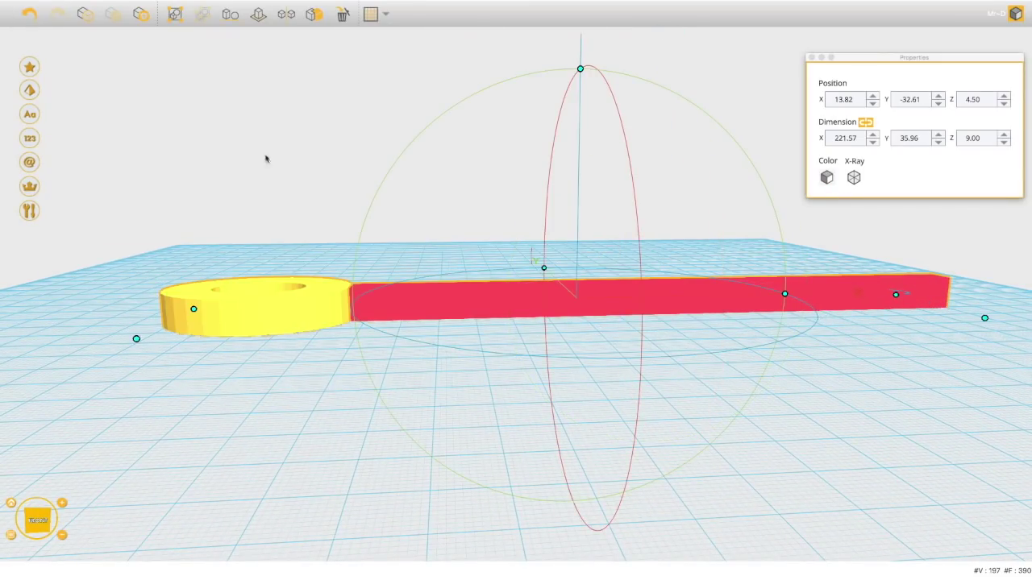
{"action": "left_click", "coordinate": [175, 16]}
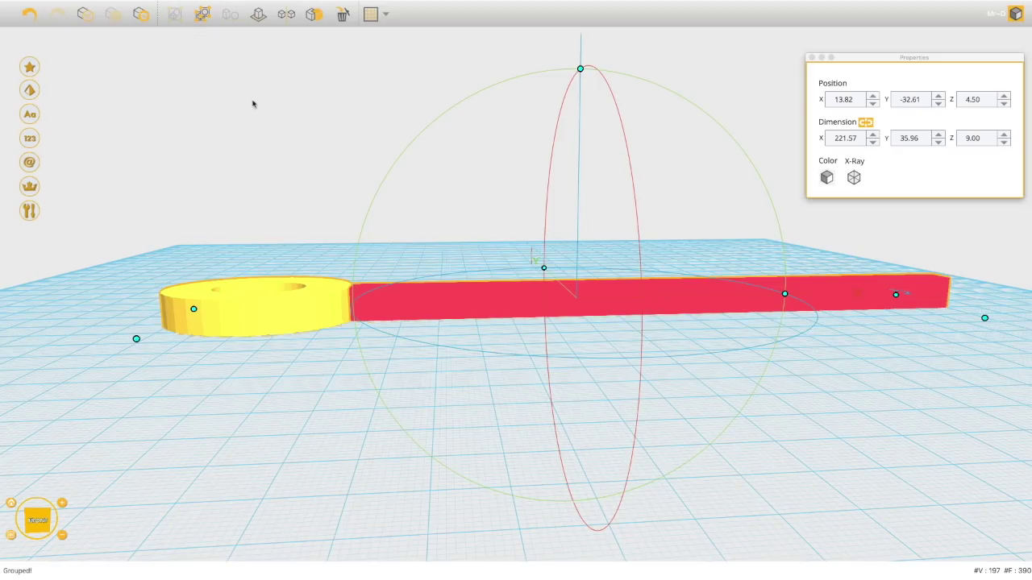
{"action": "left_click", "coordinate": [310, 154]}
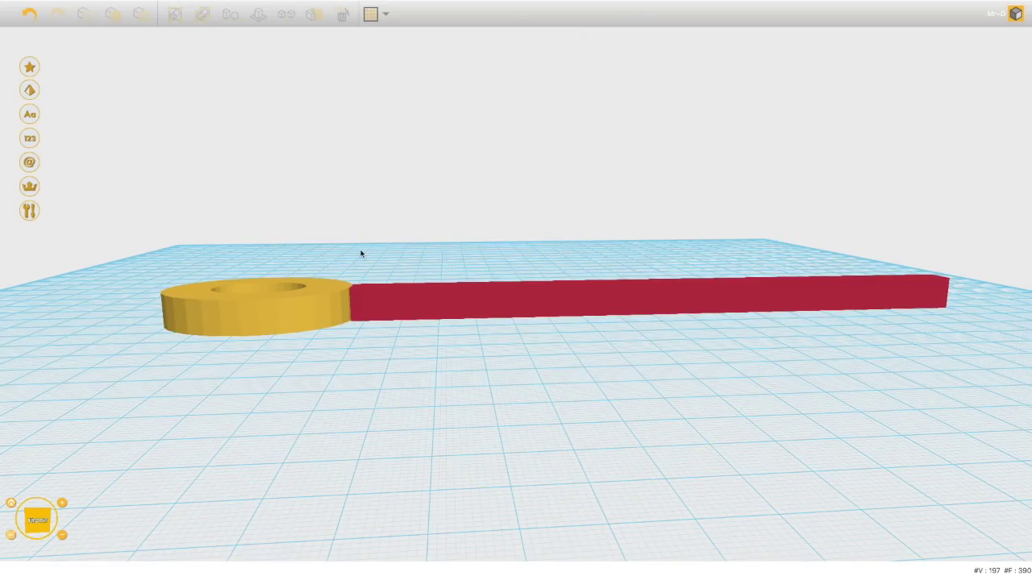
{"action": "right_click_drag", "start_coordinate": [375, 340], "coordinate": [242, 338]}
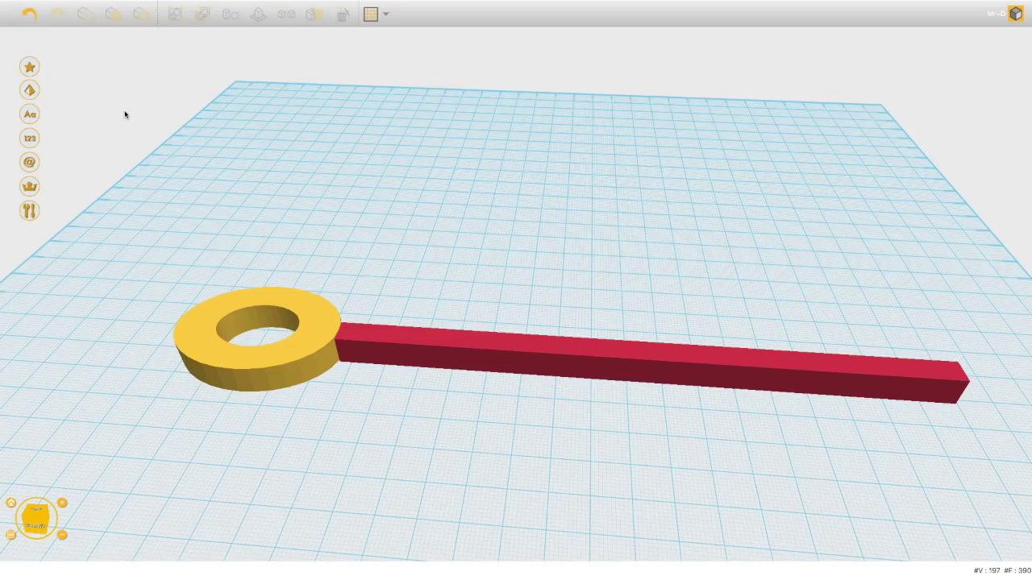
Add a star from the Special shapes to the grid, just in front of the bar near the ring.
{"action": "left_click", "coordinate": [30, 116]}
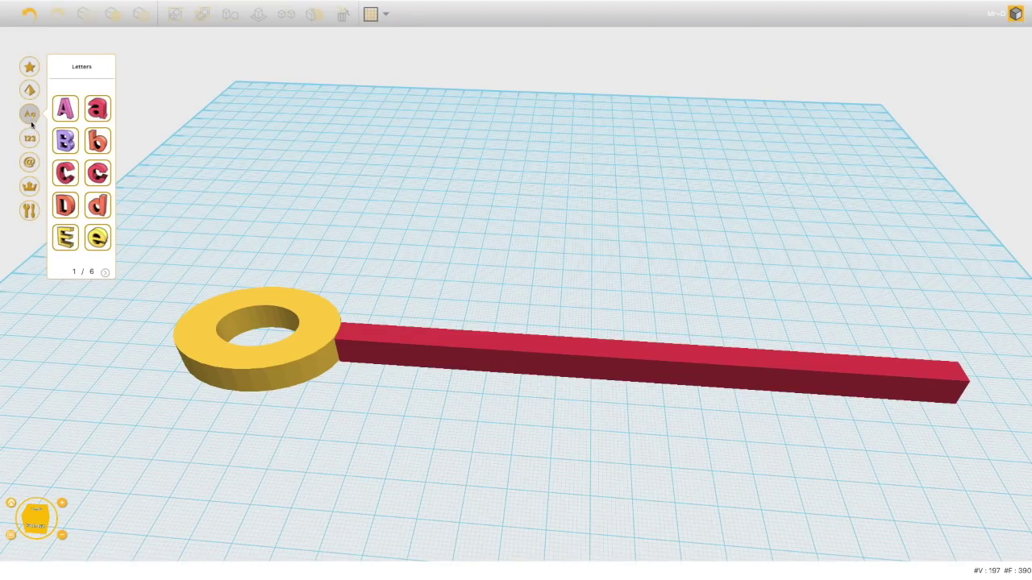
{"action": "left_click", "coordinate": [31, 90]}
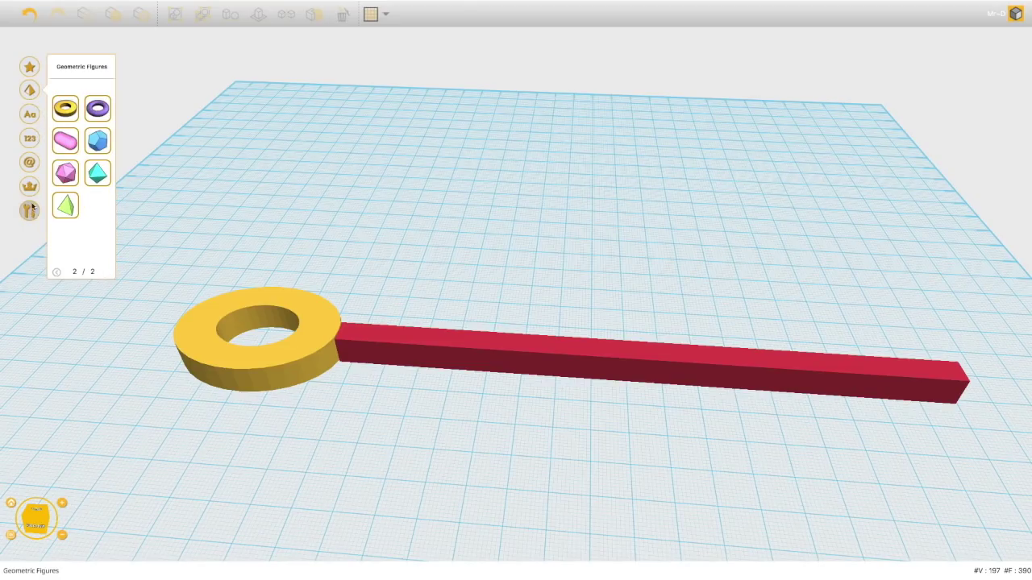
{"action": "left_click", "coordinate": [56, 272]}
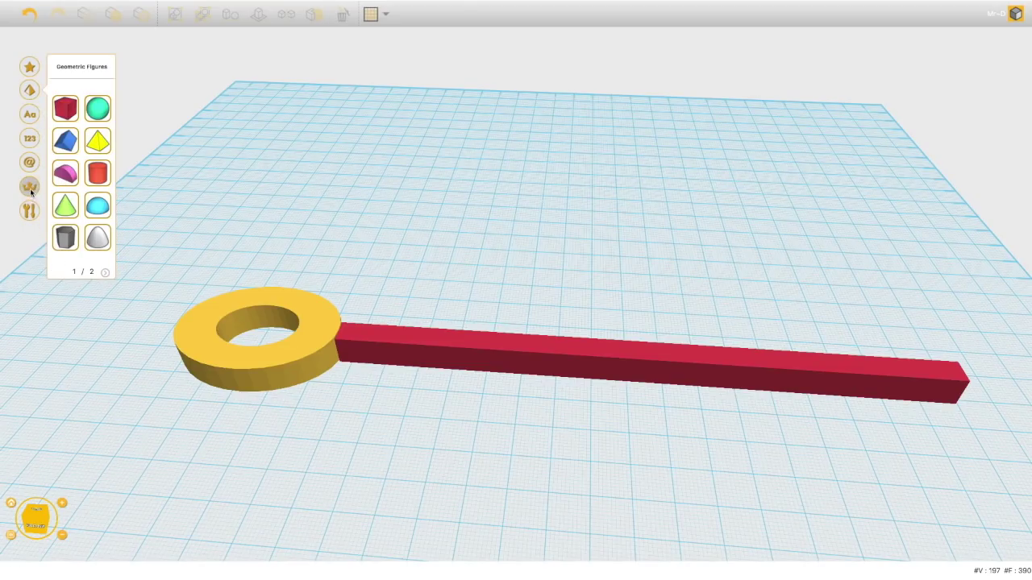
{"action": "left_click", "coordinate": [30, 187]}
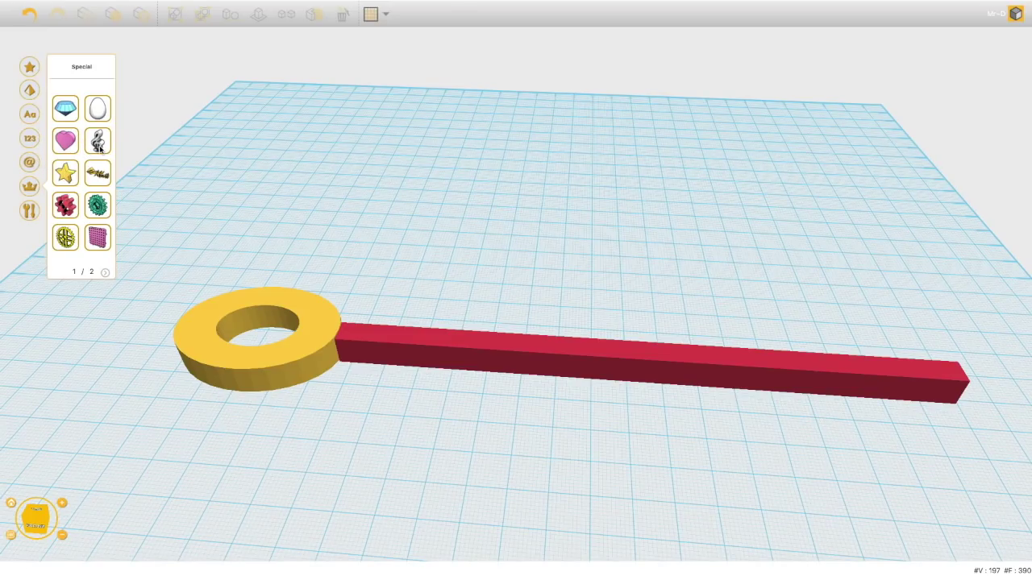
{"action": "left_click", "coordinate": [104, 272]}
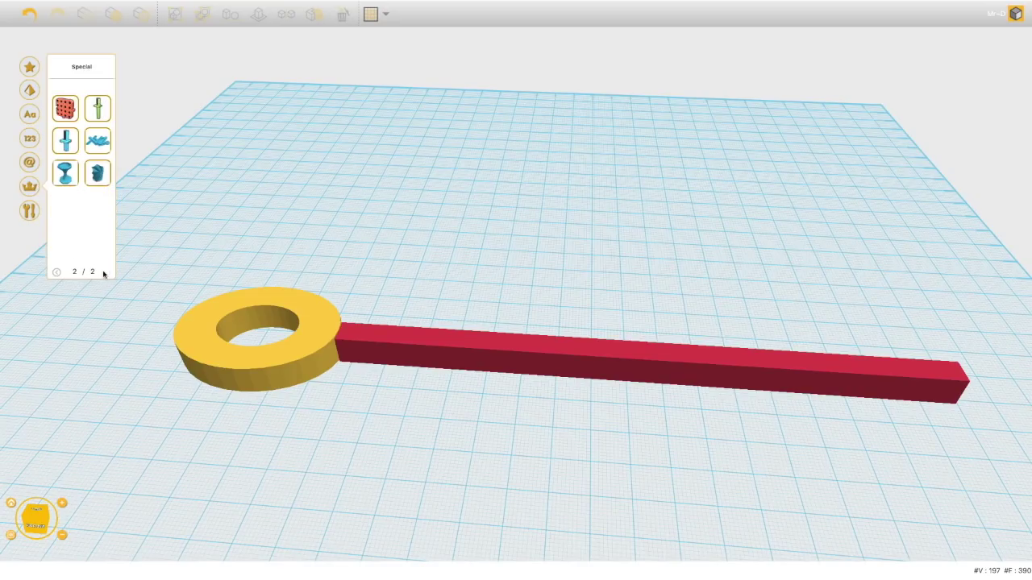
{"action": "left_click", "coordinate": [56, 271]}
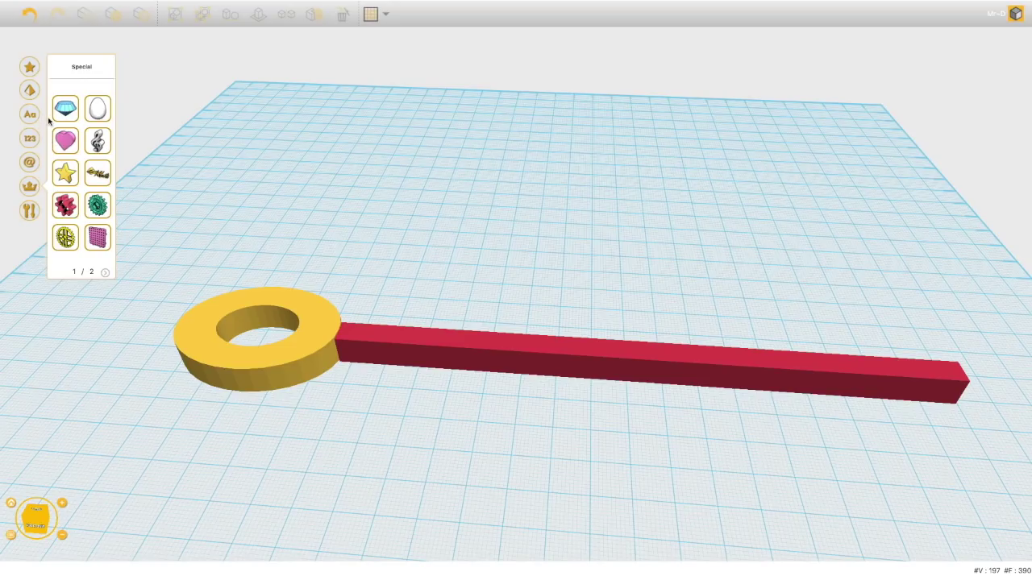
{"action": "left_click_drag", "start_coordinate": [97, 173], "coordinate": [417, 395]}
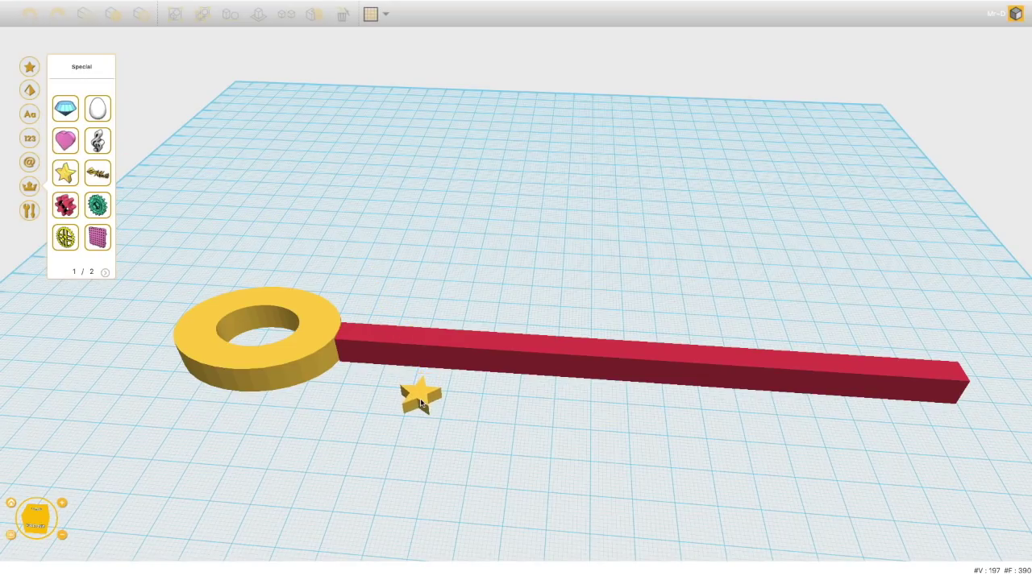
{"action": "right_click_drag", "start_coordinate": [507, 497], "coordinate": [511, 461]}
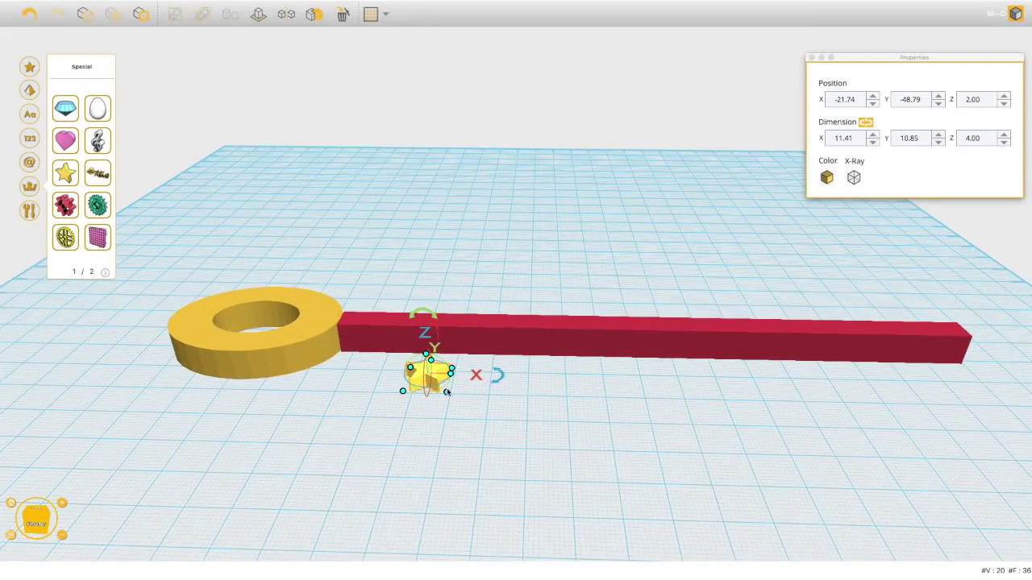
Enlarge the star to about 25.46 by 24.63, and move it beside the bar's free end at about X 79.23, Y -53.73.
{"action": "left_click_drag", "start_coordinate": [448, 392], "coordinate": [477, 418]}
{"action": "right_click_drag", "start_coordinate": [514, 408], "coordinate": [530, 526]}
{"action": "mouse_move", "coordinate": [470, 470]}
{"action": "left_mouse_down"}
{"action": "mouse_move", "coordinate": [494, 421]}
{"action": "mouse_move", "coordinate": [454, 443]}
{"action": "mouse_move", "coordinate": [459, 454]}
{"action": "left_mouse_up"}
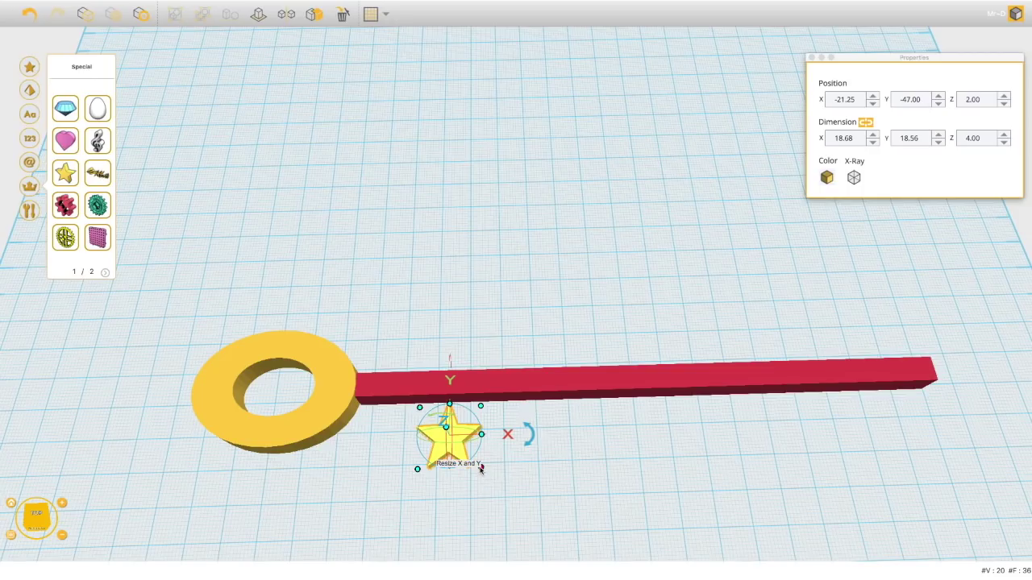
{"action": "right_click_drag", "start_coordinate": [480, 470], "coordinate": [468, 466]}
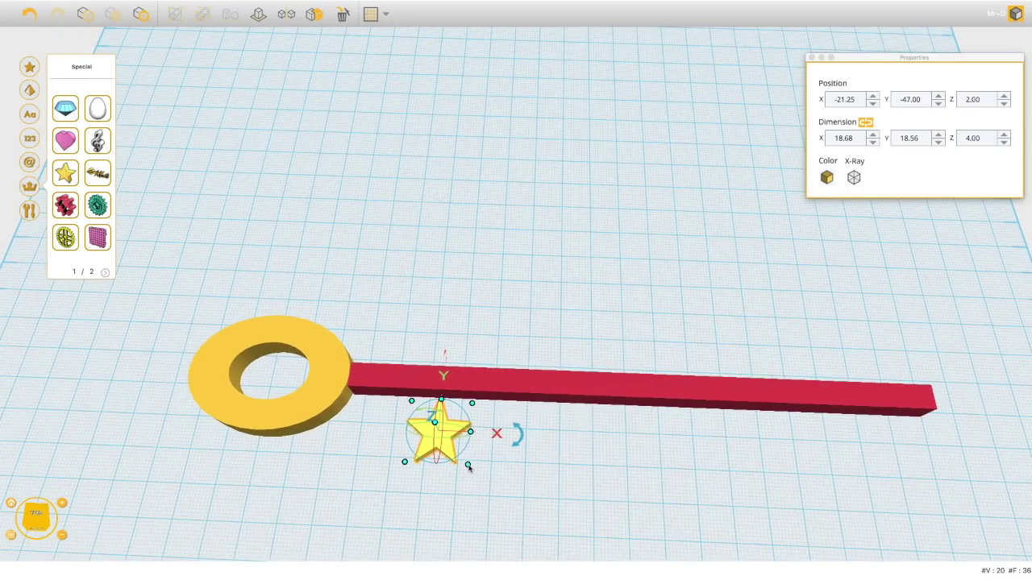
{"action": "left_click_drag", "start_coordinate": [467, 466], "coordinate": [772, 478]}
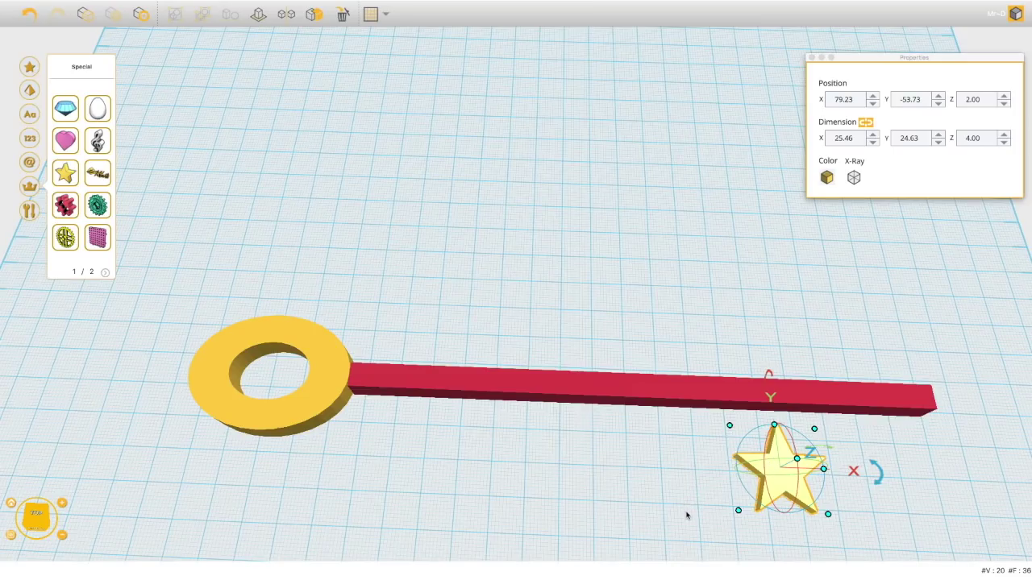
{"action": "middle_click_drag", "start_coordinate": [687, 514], "coordinate": [604, 312]}
{"action": "left_click_drag", "start_coordinate": [737, 202], "coordinate": [750, 265]}
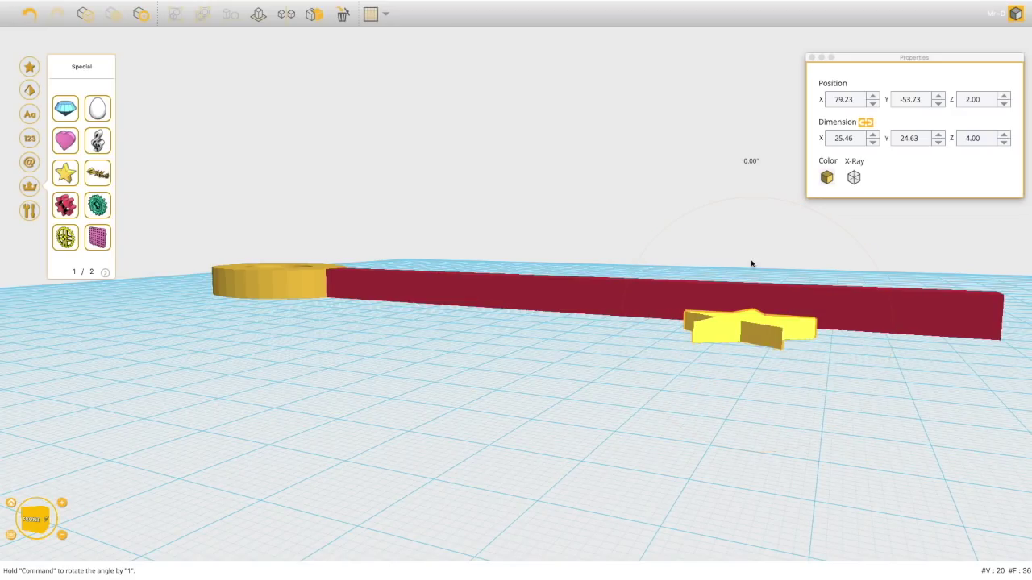
{"action": "left_click", "coordinate": [29, 14]}
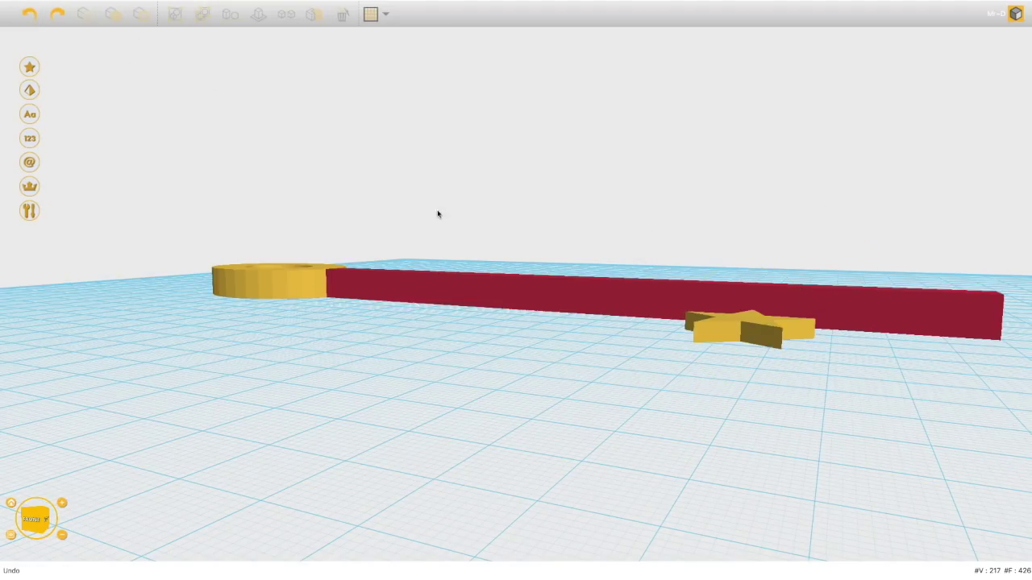
Rotate the star flat on the grid about its Z axis so that one point faces along the bar toward the ring.
{"action": "right_click_drag", "start_coordinate": [587, 368], "coordinate": [581, 447]}
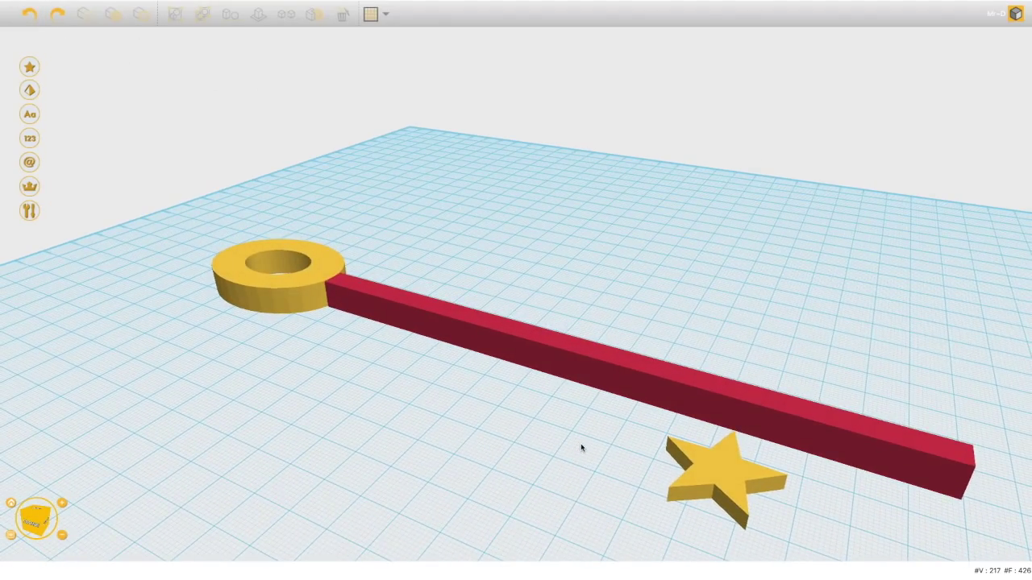
{"action": "left_click", "coordinate": [727, 466]}
{"action": "left_click_drag", "start_coordinate": [866, 517], "coordinate": [754, 433]}
{"action": "right_click_drag", "start_coordinate": [565, 449], "coordinate": [389, 466]}
{"action": "scroll", "coordinate": [389, 462], "scroll_direction": "down", "scroll_amount": 5}
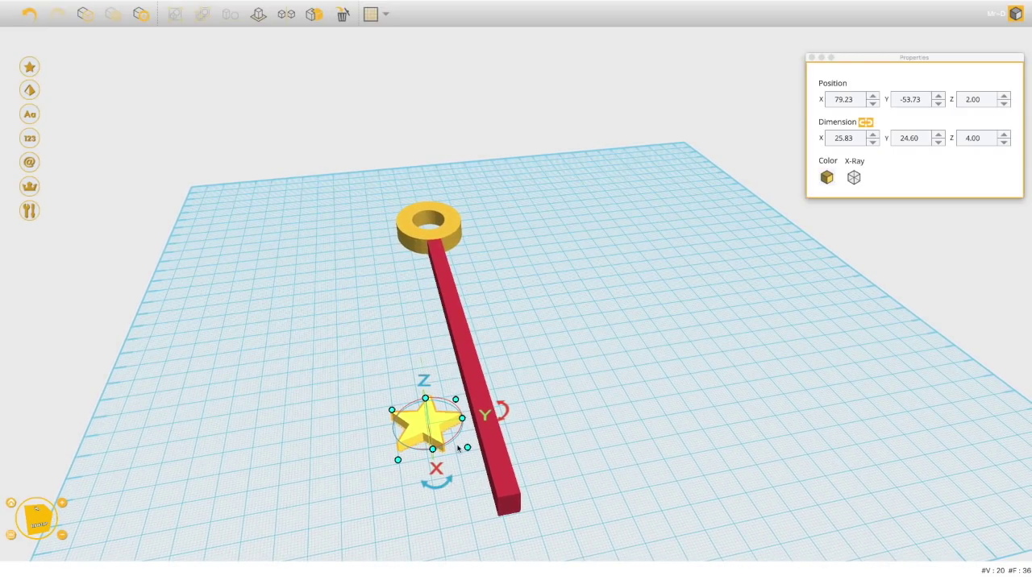
{"action": "left_click_drag", "start_coordinate": [452, 481], "coordinate": [448, 475]}
{"action": "left_click", "coordinate": [484, 506]}
{"action": "left_click", "coordinate": [432, 429]}
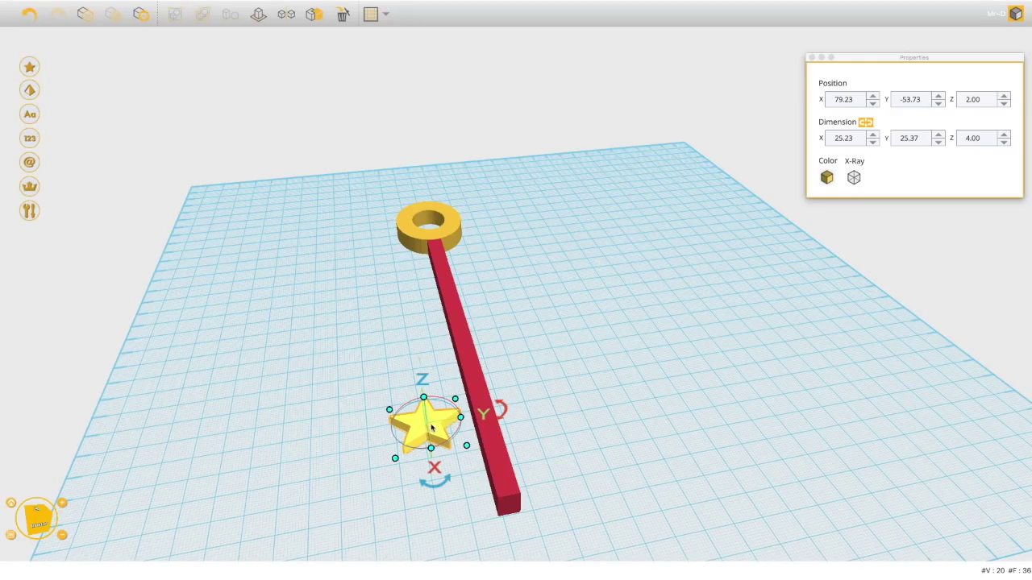
Move the star just beyond the bar's free end, to about X 143.48, Y -34.87.
{"action": "left_click_drag", "start_coordinate": [432, 423], "coordinate": [531, 531]}
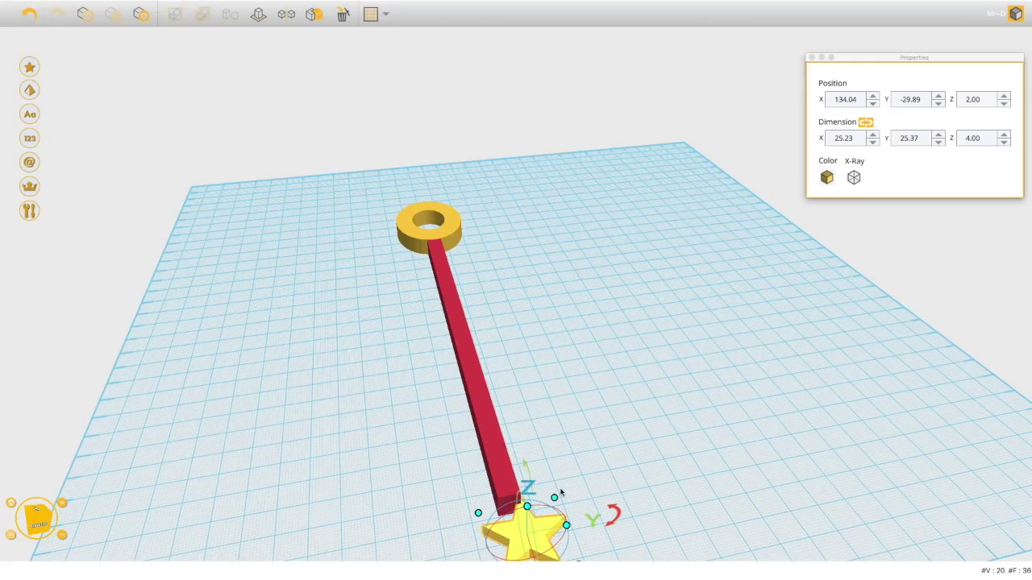
{"action": "middle_click_drag", "start_coordinate": [578, 491], "coordinate": [576, 483]}
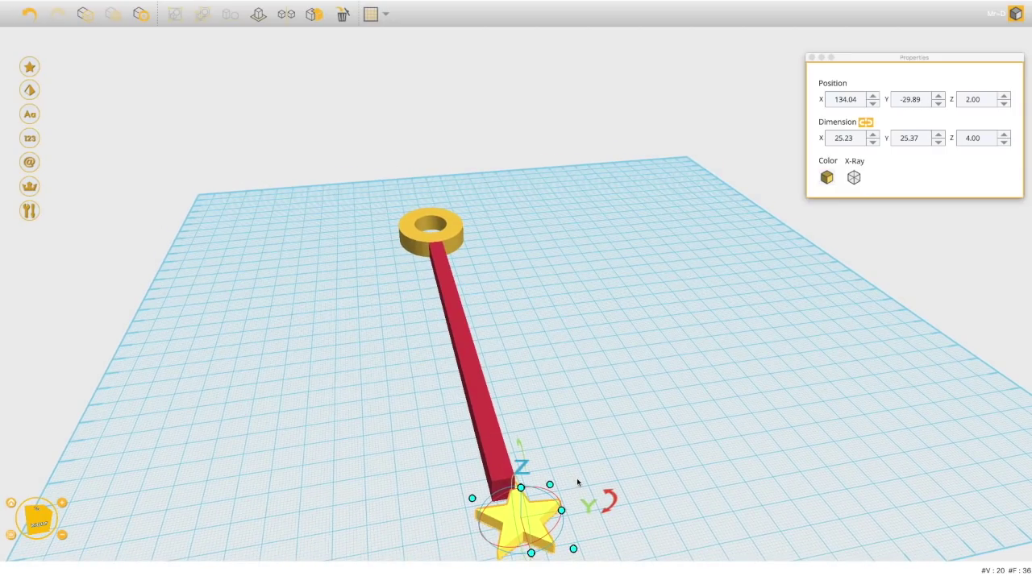
{"action": "left_click", "coordinate": [577, 482]}
{"action": "scroll", "coordinate": [570, 452], "scroll_direction": "down", "scroll_amount": 5}
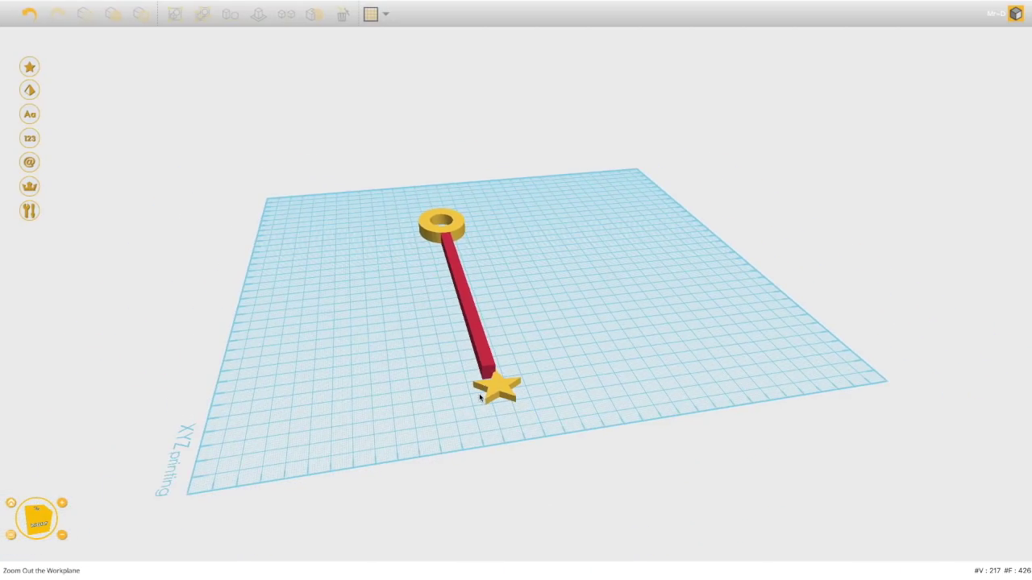
{"action": "mouse_move", "coordinate": [498, 397]}
{"action": "left_mouse_down"}
{"action": "mouse_move", "coordinate": [490, 393]}
{"action": "mouse_move", "coordinate": [491, 401]}
{"action": "left_mouse_up"}
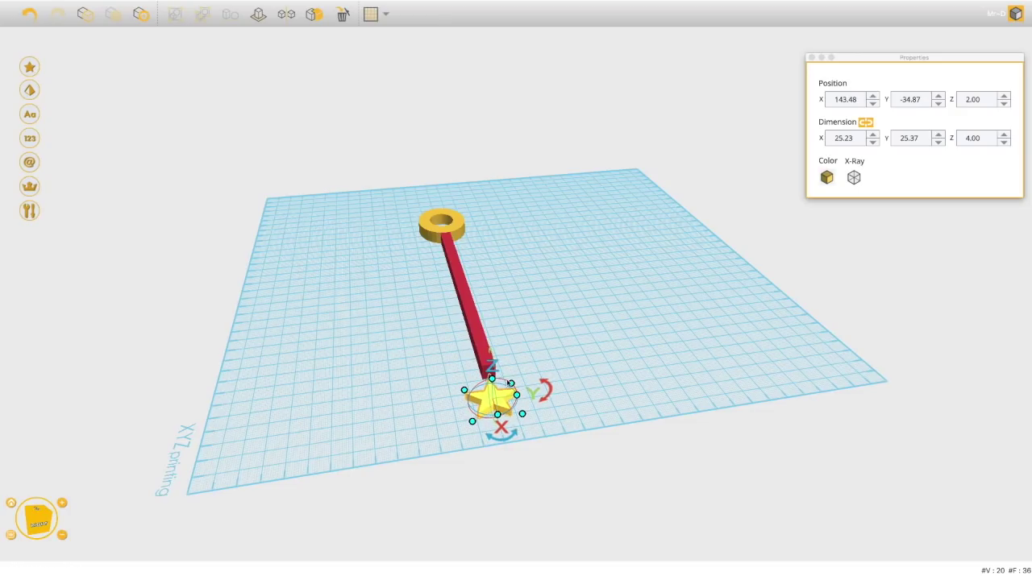
{"action": "left_click", "coordinate": [516, 366]}
Fine-tune the star's rotation about Z, and bring it closer to the bar's end at about X 137.31, Y -32.50.
{"action": "scroll", "coordinate": [492, 401], "scroll_direction": "up", "scroll_amount": 3}
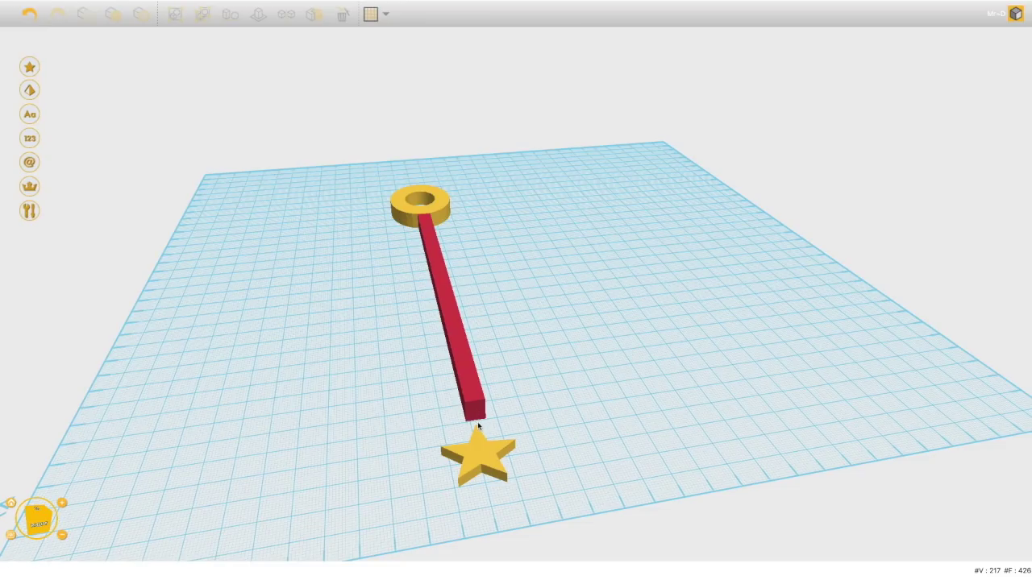
{"action": "left_click", "coordinate": [476, 430]}
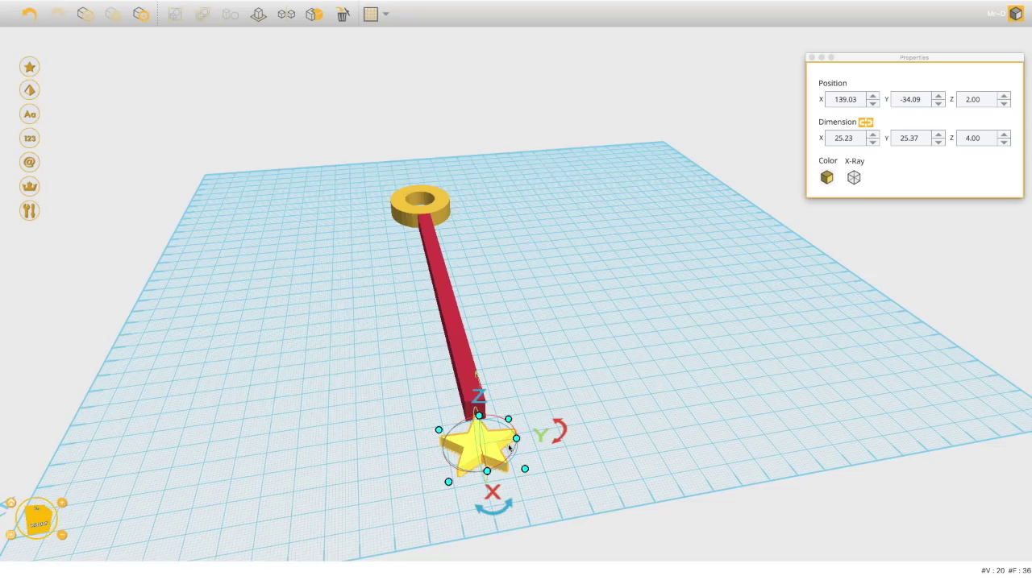
{"action": "left_click_drag", "start_coordinate": [501, 507], "coordinate": [506, 502]}
{"action": "left_click_drag", "start_coordinate": [479, 449], "coordinate": [479, 445]}
{"action": "left_click", "coordinate": [516, 395]}
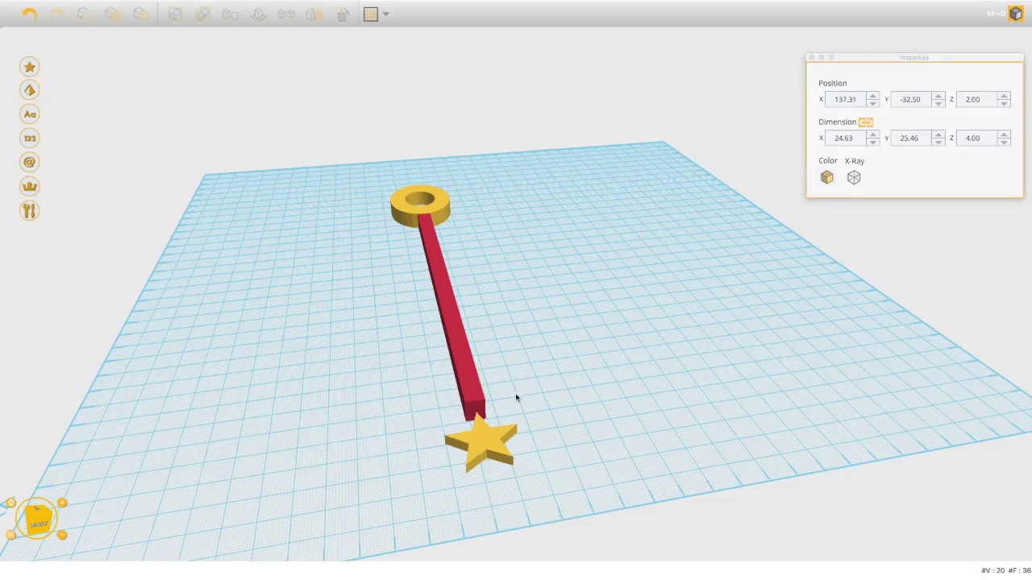
Shift the star to about X 132.11, Y -32.22 so that its point meets the end of the bar.
{"action": "right_click_drag", "start_coordinate": [516, 411], "coordinate": [476, 510]}
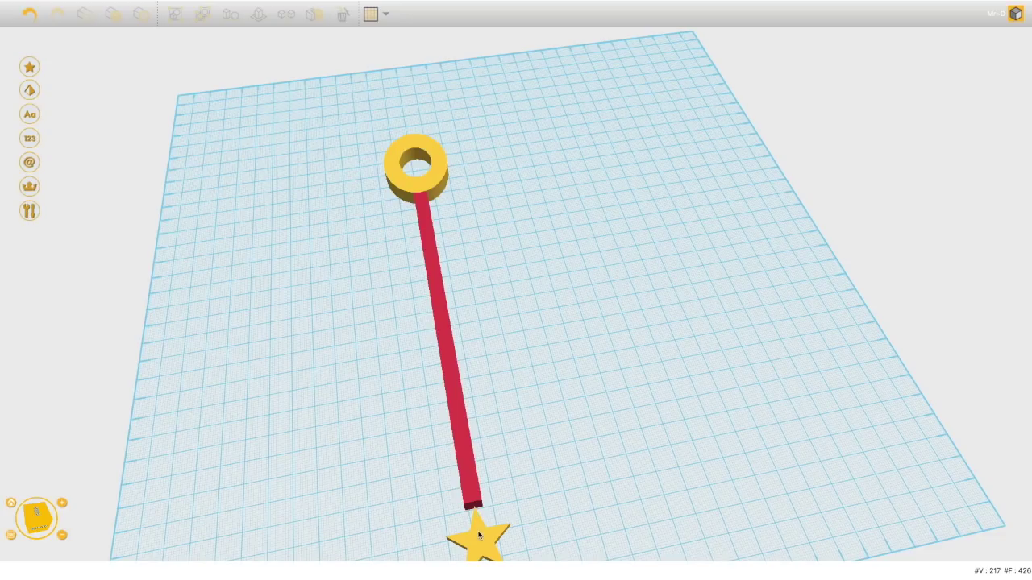
{"action": "left_click", "coordinate": [478, 529]}
{"action": "left_click_drag", "start_coordinate": [478, 533], "coordinate": [478, 531]}
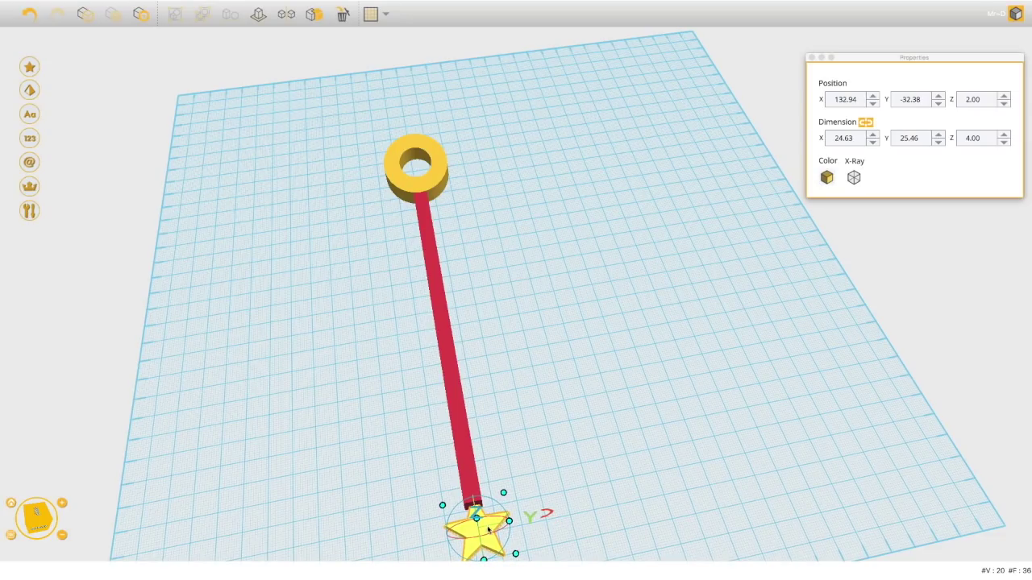
{"action": "left_click", "coordinate": [556, 526]}
Set the star's height to a Z dimension of 9.0.
{"action": "right_click_drag", "start_coordinate": [540, 534], "coordinate": [702, 406]}
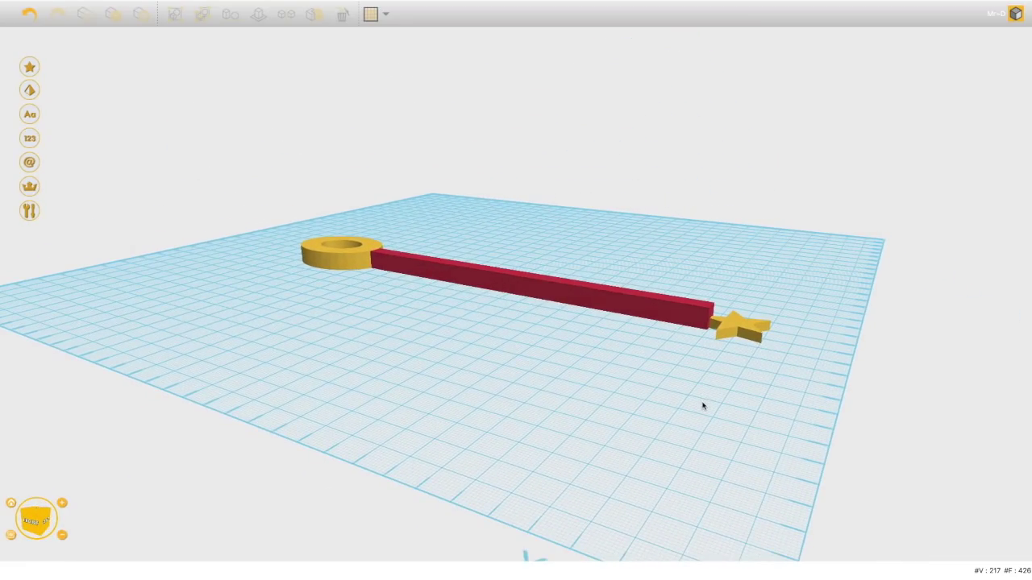
{"action": "left_click", "coordinate": [726, 325]}
{"action": "left_click_drag", "start_coordinate": [733, 295], "coordinate": [736, 281]}
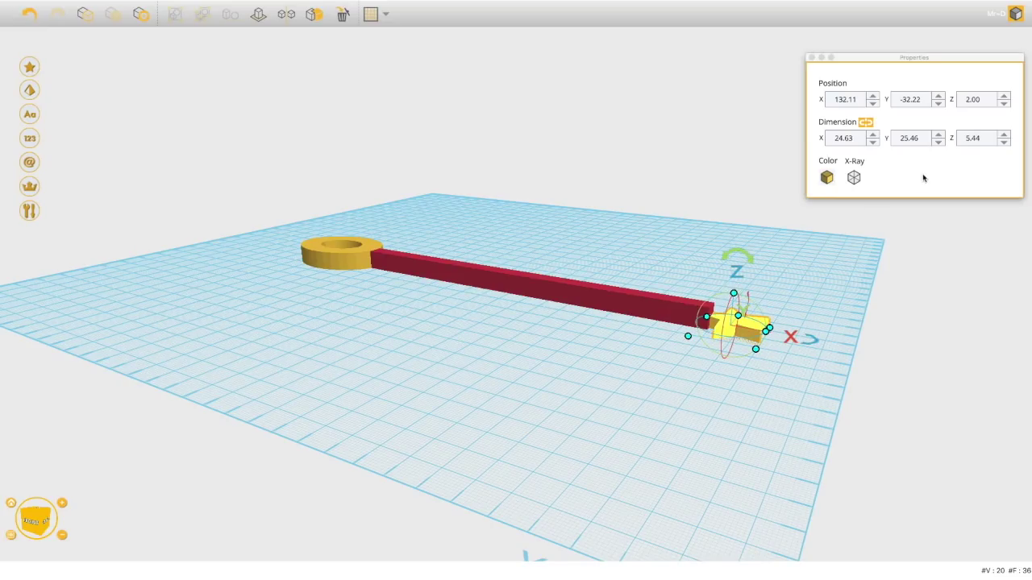
{"action": "left_click", "coordinate": [974, 139]}
{"action": "double_click", "coordinate": [974, 139]}
{"action": "type", "text": "9"}
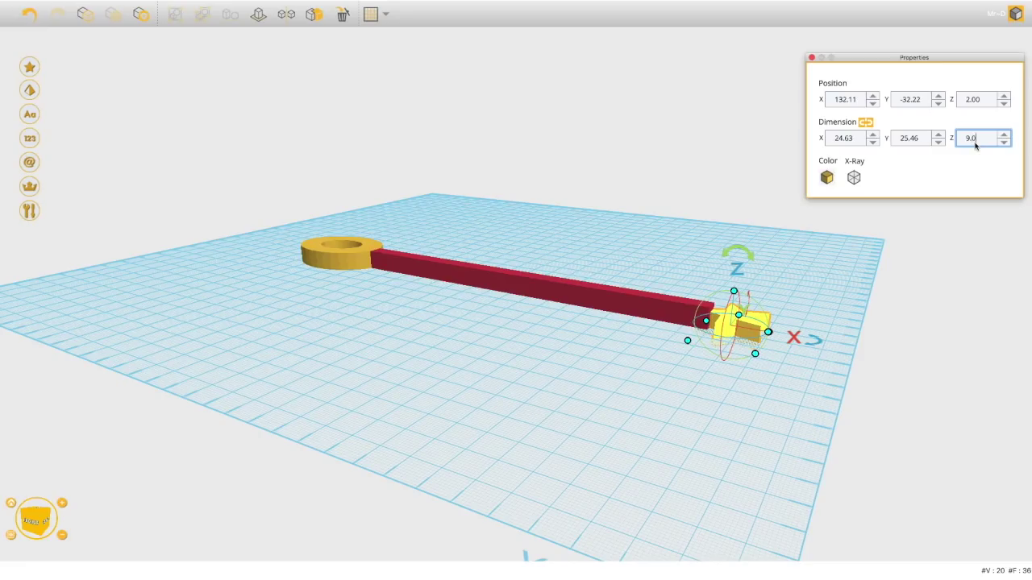
{"action": "type", "text": ".0"}
{"action": "left_click", "coordinate": [689, 452]}
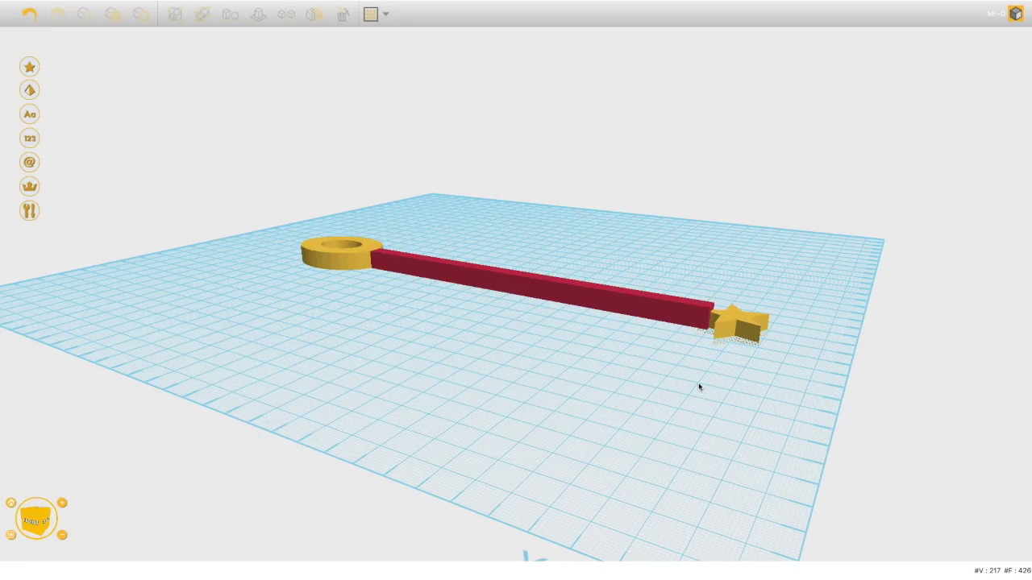
Check the star from beneath the build plate and land it on the plate.
{"action": "left_click_drag", "start_coordinate": [723, 365], "coordinate": [711, 393]}
{"action": "right_click_drag", "start_coordinate": [696, 422], "coordinate": [740, 297]}
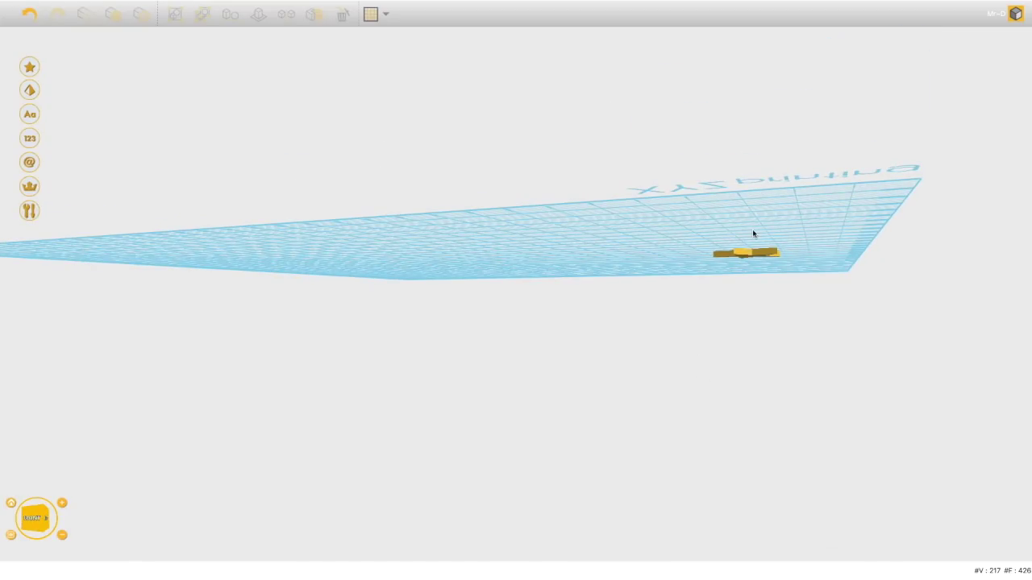
{"action": "right_click_drag", "start_coordinate": [754, 233], "coordinate": [750, 339]}
{"action": "left_click", "coordinate": [750, 338]}
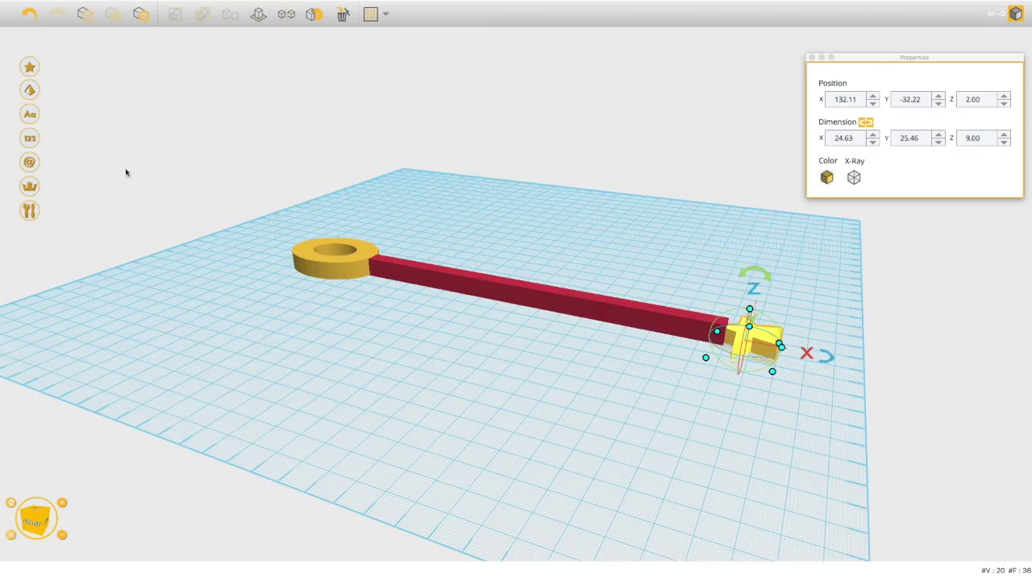
{"action": "left_click", "coordinate": [258, 14]}
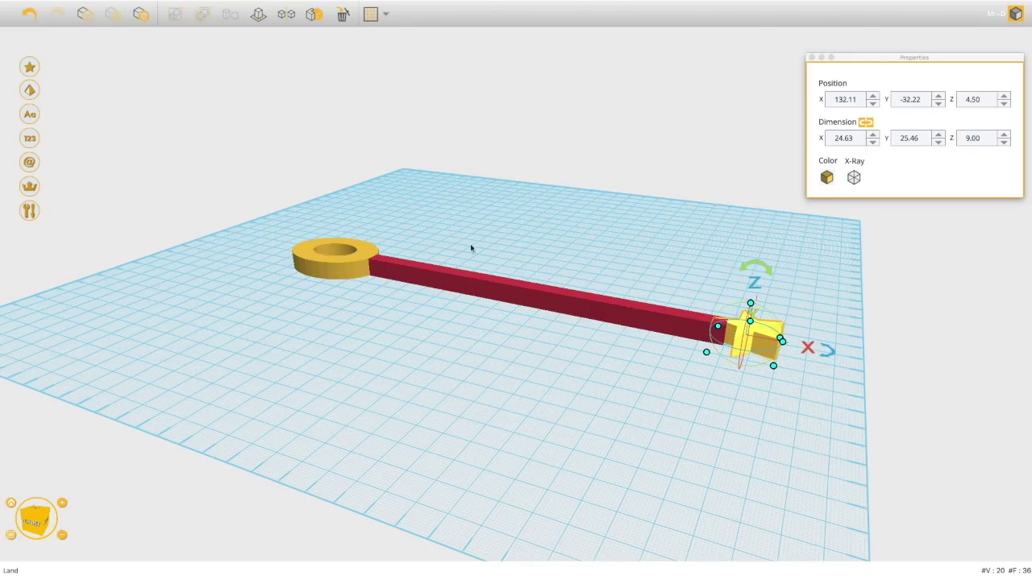
{"action": "right_click_drag", "start_coordinate": [499, 389], "coordinate": [420, 478]}
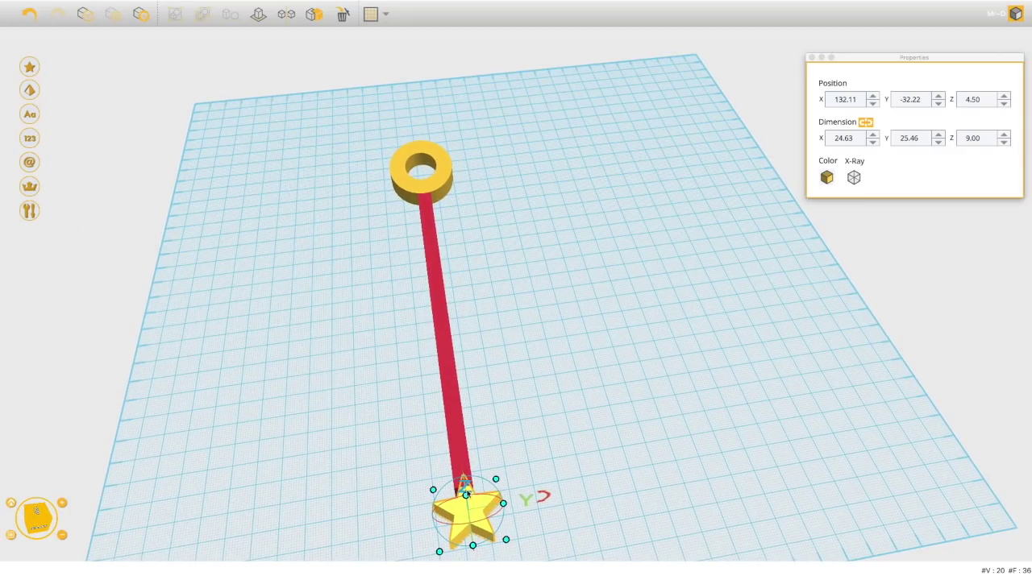
Stretch the star upward to a Z dimension of about 10.83.
{"action": "left_click", "coordinate": [541, 439]}
{"action": "left_click", "coordinate": [466, 505]}
{"action": "left_click", "coordinate": [404, 468]}
{"action": "left_click", "coordinate": [470, 514]}
{"action": "right_click_drag", "start_coordinate": [579, 493], "coordinate": [700, 366]}
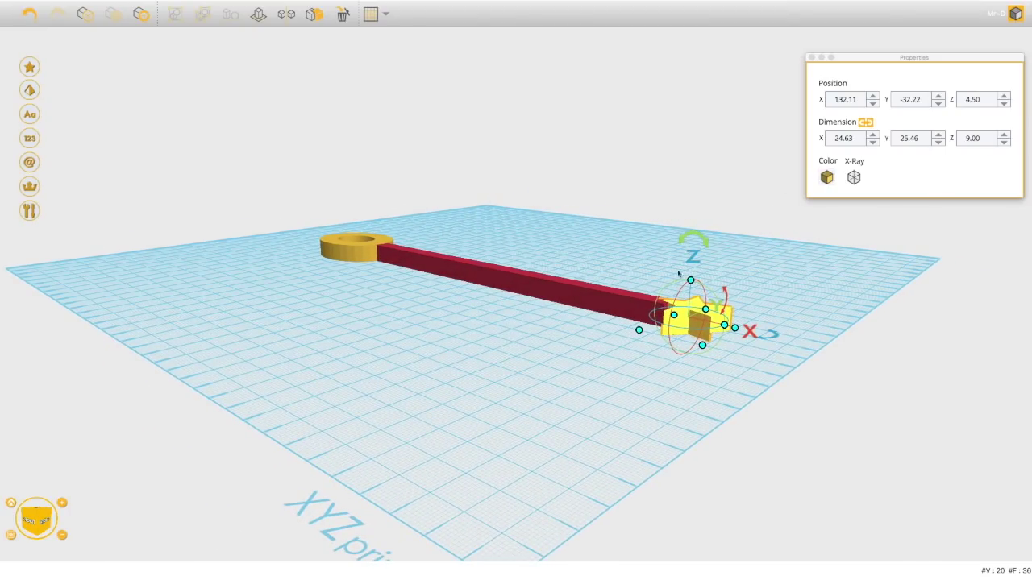
{"action": "left_click_drag", "start_coordinate": [691, 283], "coordinate": [692, 273]}
{"action": "right_click_drag", "start_coordinate": [774, 317], "coordinate": [628, 403]}
Move the star further onto the bar's end, to about X 127.65, Y -32.80.
{"action": "left_click", "coordinate": [471, 438]}
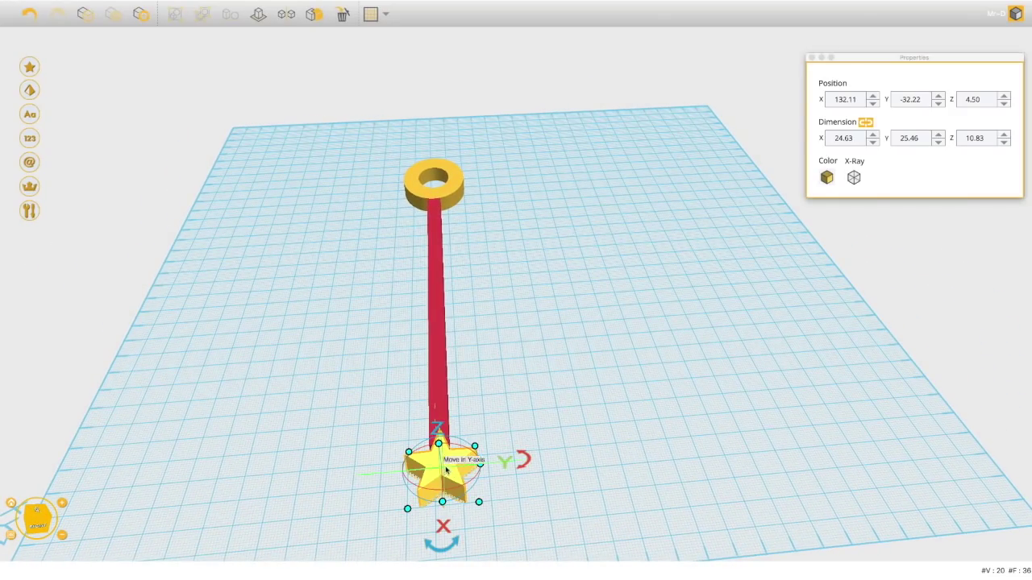
{"action": "right_click_drag", "start_coordinate": [476, 453], "coordinate": [525, 482]}
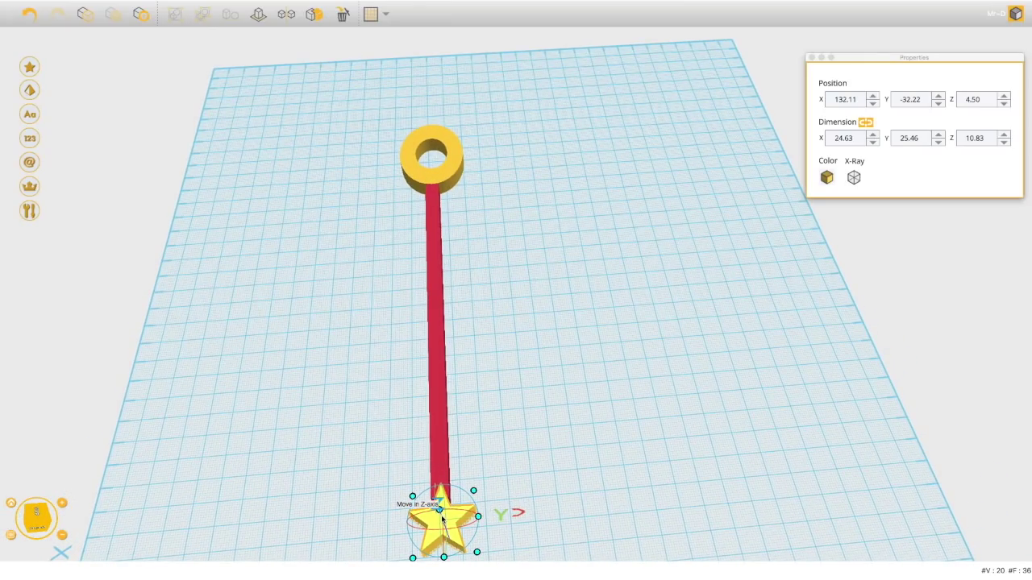
{"action": "left_click_drag", "start_coordinate": [435, 527], "coordinate": [435, 521]}
{"action": "right_click_drag", "start_coordinate": [515, 535], "coordinate": [774, 306]}
{"action": "left_click", "coordinate": [750, 352]}
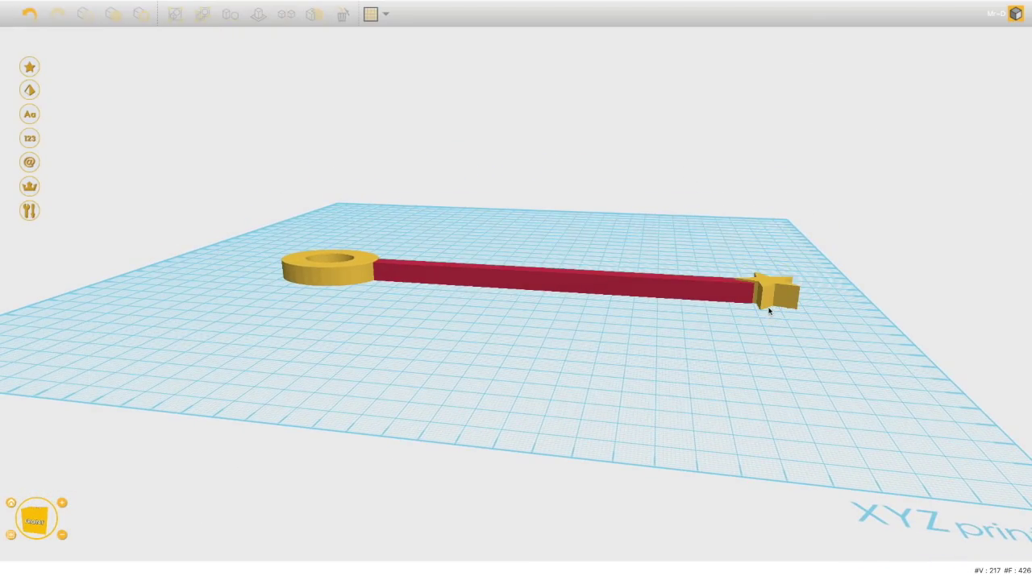
{"action": "left_click", "coordinate": [756, 301]}
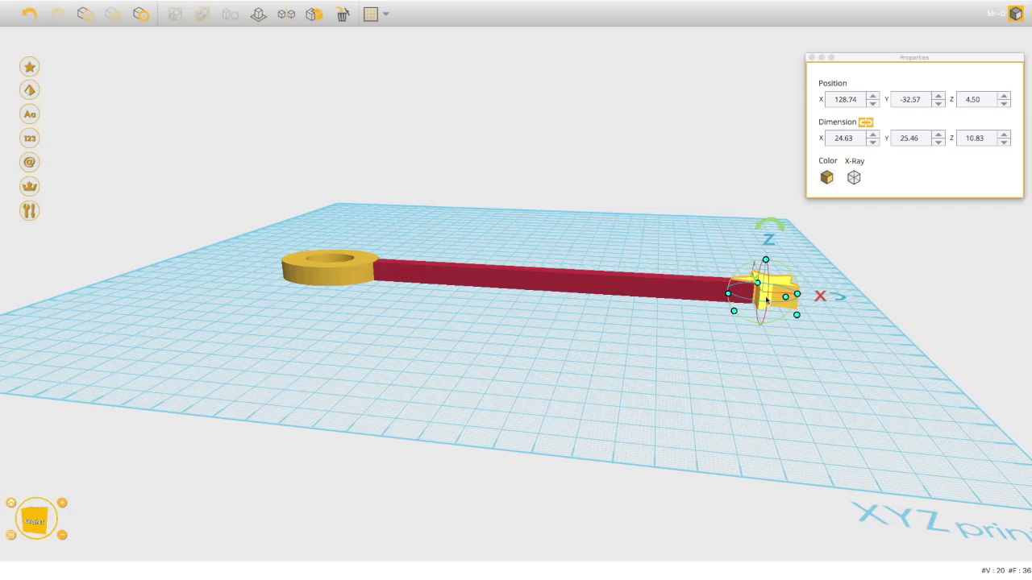
{"action": "left_click_drag", "start_coordinate": [764, 300], "coordinate": [763, 301]}
{"action": "right_click_drag", "start_coordinate": [733, 357], "coordinate": [497, 484]}
{"action": "left_click", "coordinate": [485, 482]}
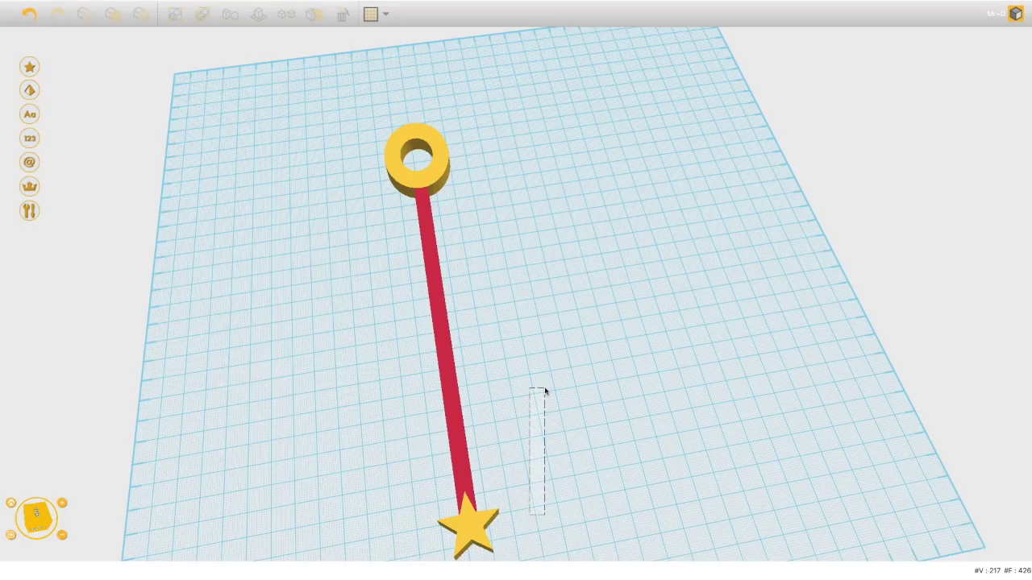
Inspect the stretched star from below the plate and land it again.
{"action": "right_click_drag", "start_coordinate": [556, 492], "coordinate": [567, 295]}
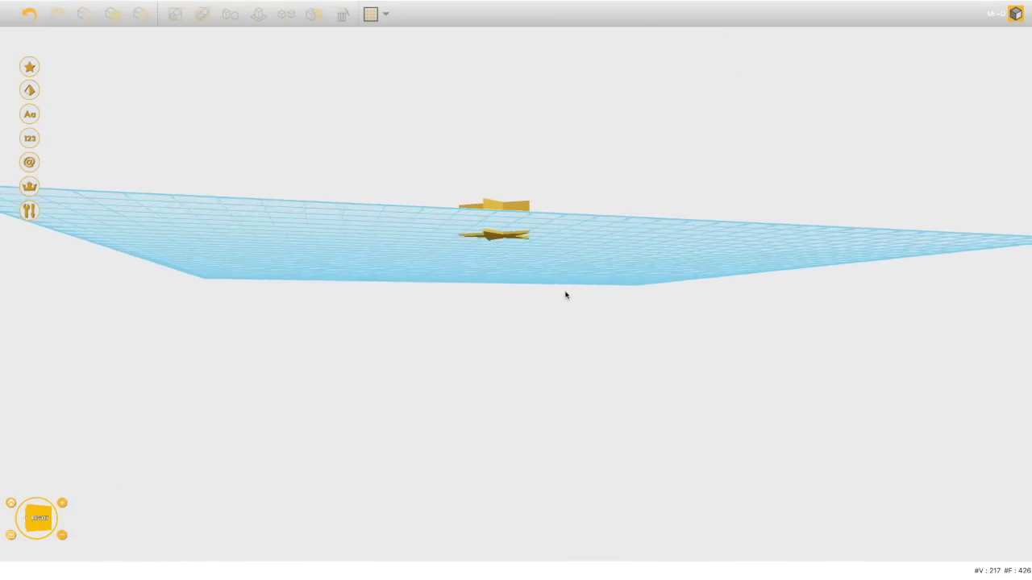
{"action": "left_click", "coordinate": [500, 237]}
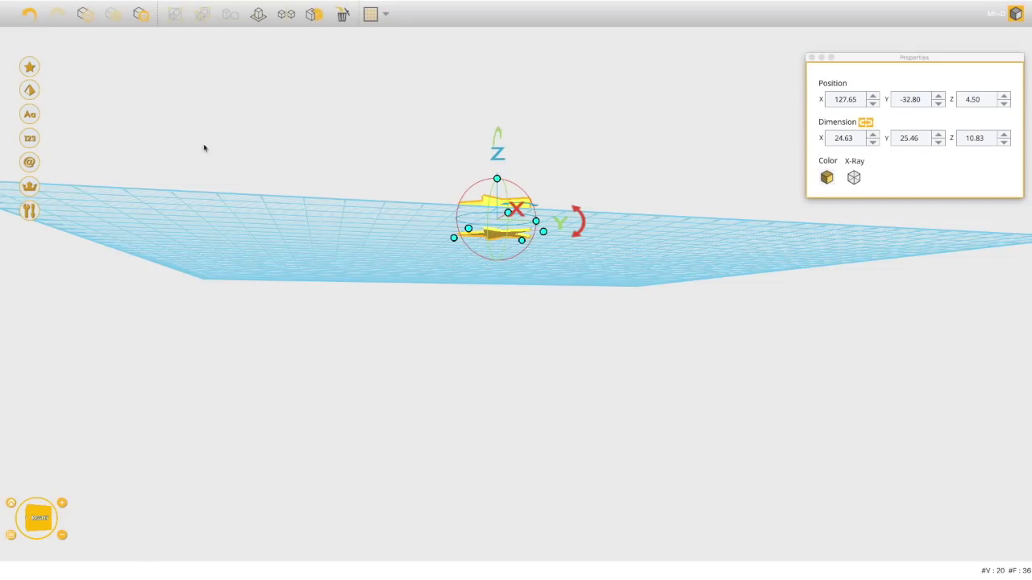
{"action": "left_click", "coordinate": [259, 18]}
{"action": "right_click_drag", "start_coordinate": [395, 211], "coordinate": [361, 385]}
{"action": "left_click", "coordinate": [333, 393]}
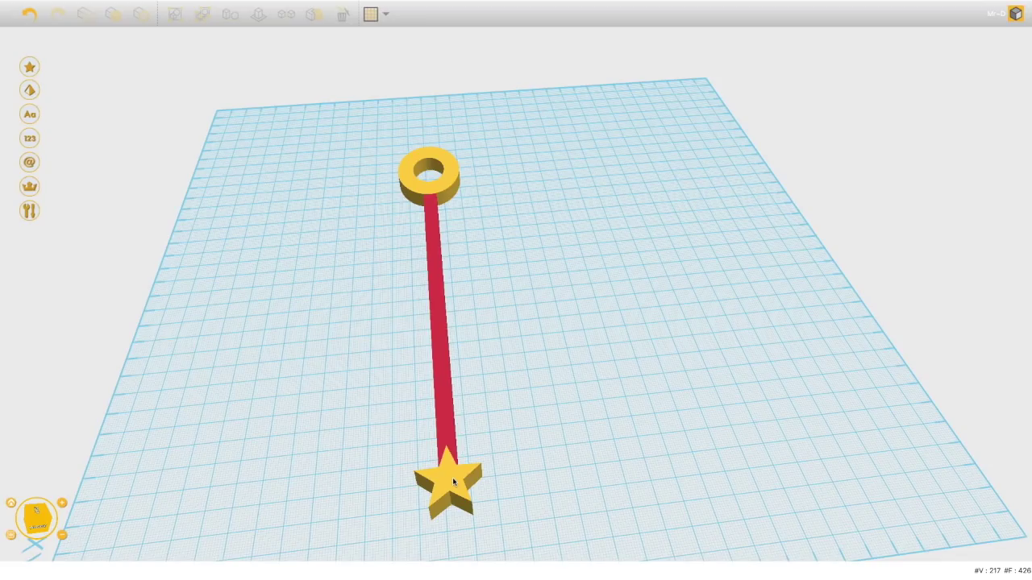
Group the star, the bar and the ring into one object.
{"action": "left_click", "coordinate": [453, 480]}
{"action": "left_click", "coordinate": [447, 399], "text": "shift"}
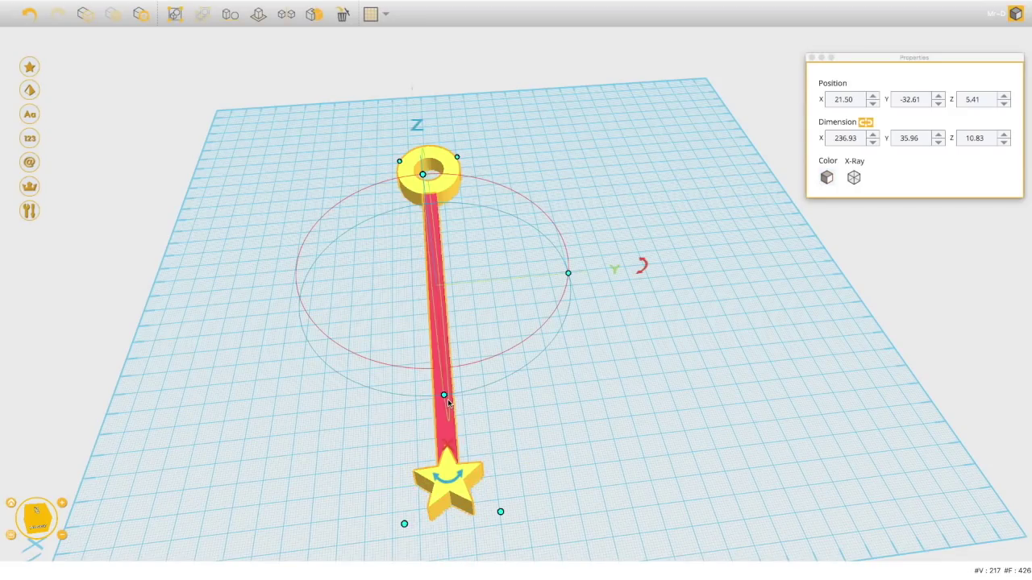
{"action": "left_click", "coordinate": [173, 17]}
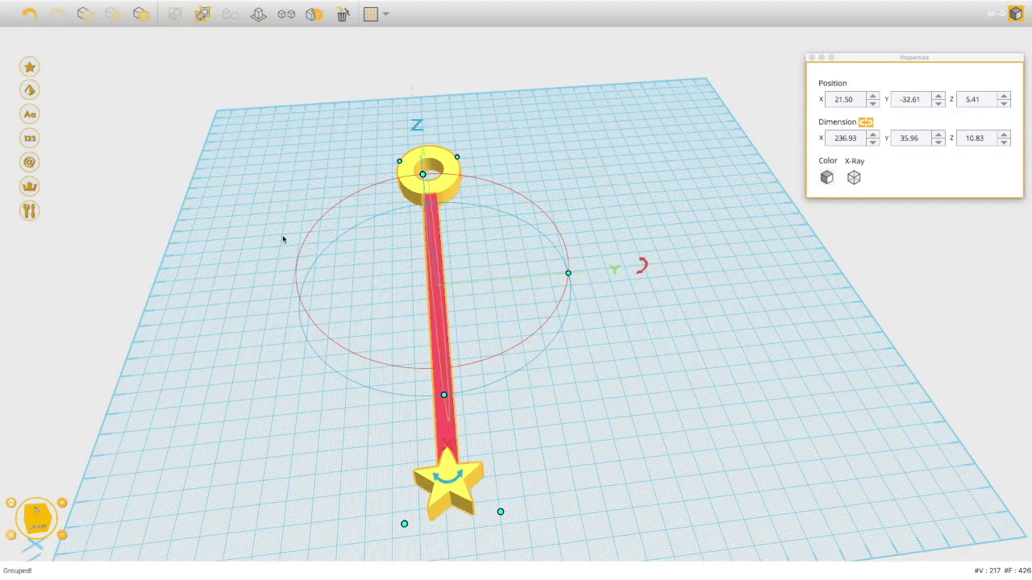
{"action": "left_click", "coordinate": [549, 461]}
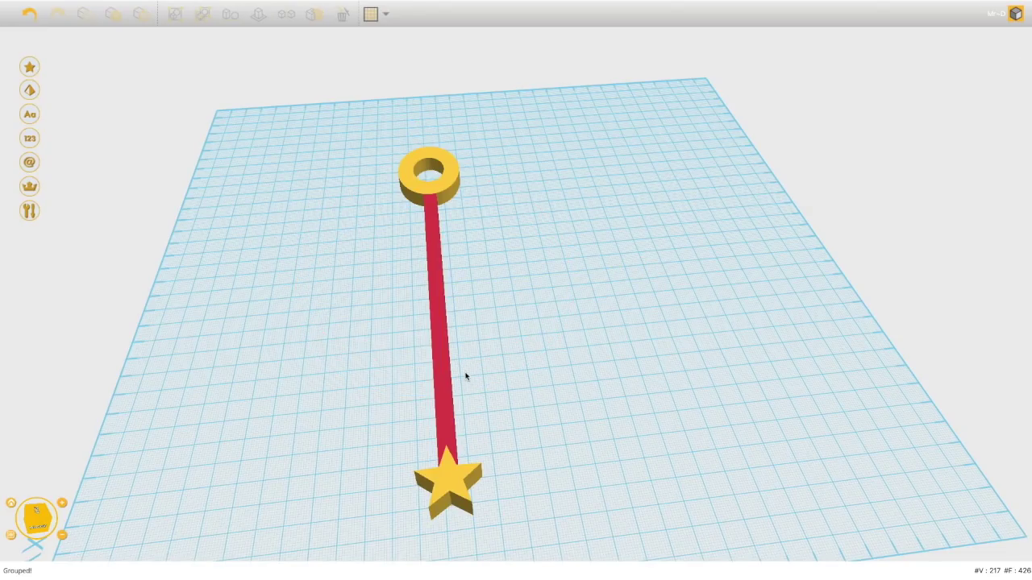
Add a capital H at about X 23, Y -84 and a capital E at about X 59, Y -79 beside the bar.
{"action": "left_click", "coordinate": [29, 114]}
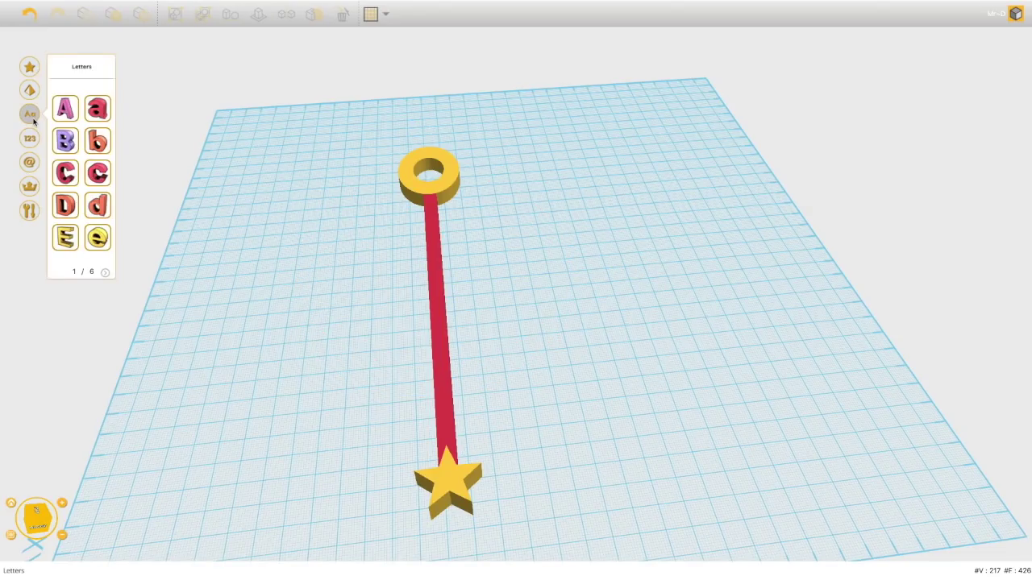
{"action": "left_click", "coordinate": [105, 273]}
{"action": "left_click_drag", "start_coordinate": [67, 173], "coordinate": [326, 307]}
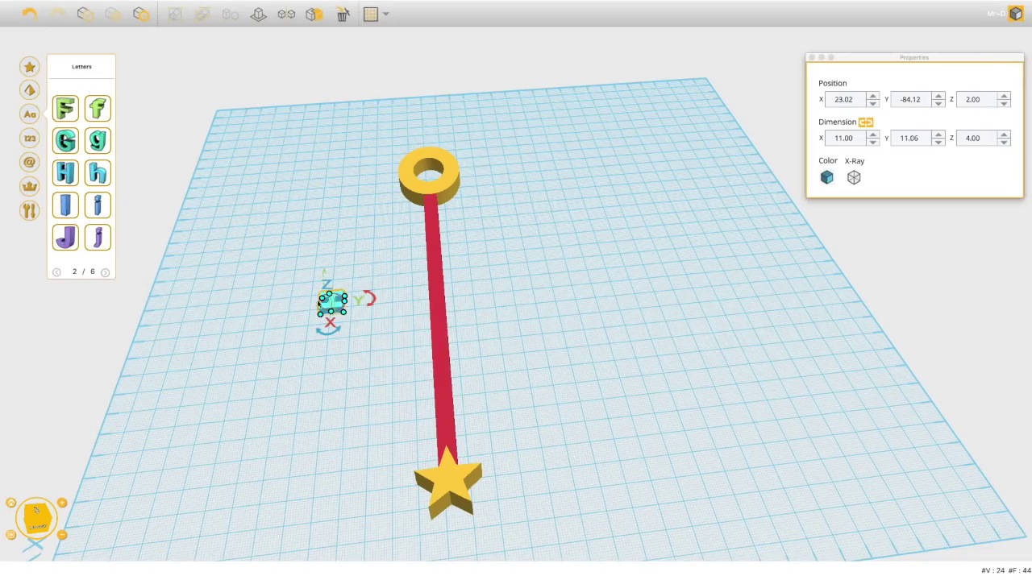
{"action": "left_click", "coordinate": [56, 273]}
{"action": "left_click_drag", "start_coordinate": [67, 237], "coordinate": [340, 365]}
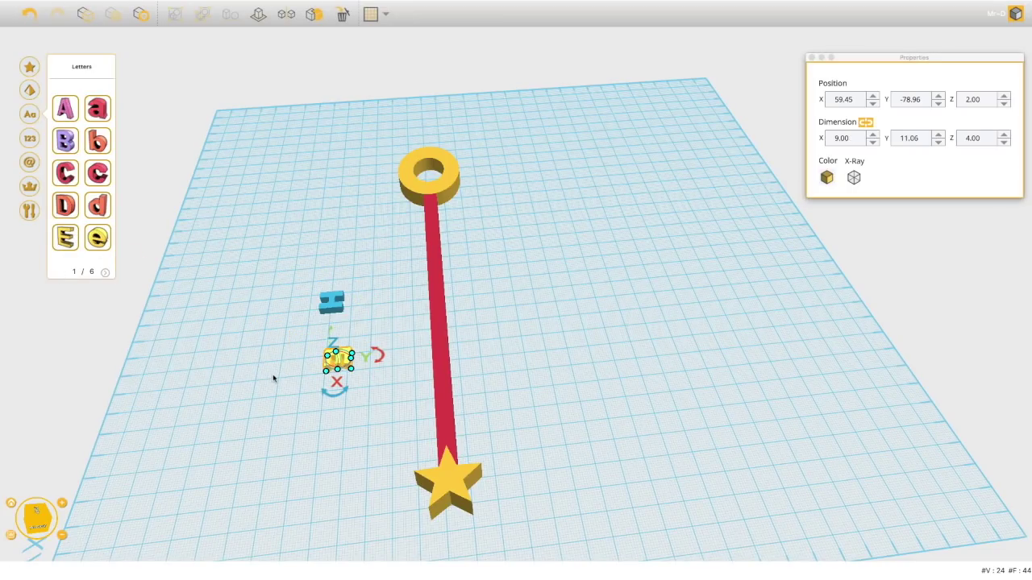
Move the letter H onto the bar near the ring.
{"action": "right_click_drag", "start_coordinate": [271, 387], "coordinate": [533, 446]}
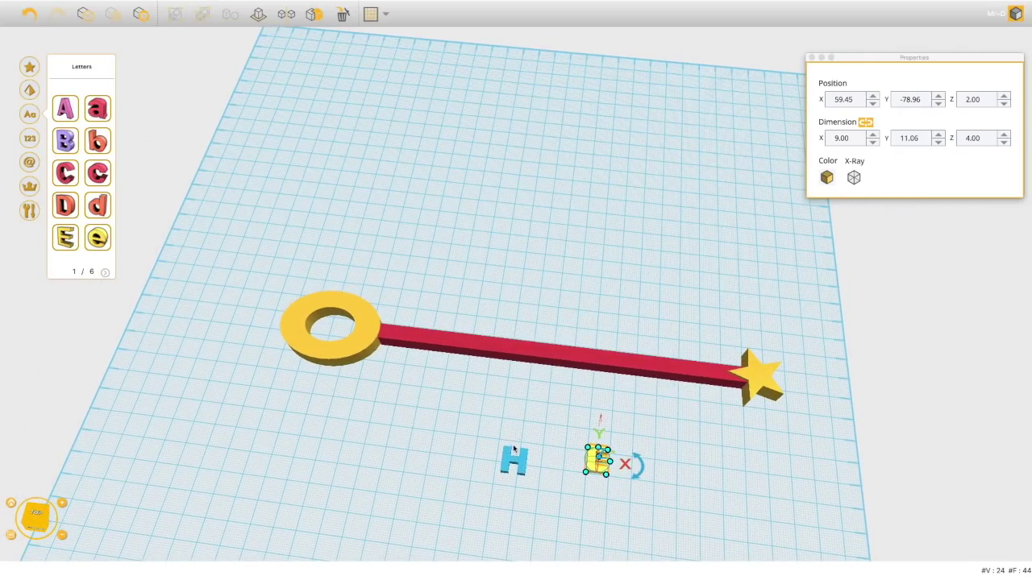
{"action": "left_click", "coordinate": [523, 464]}
{"action": "left_click_drag", "start_coordinate": [522, 464], "coordinate": [473, 348]}
{"action": "right_click_drag", "start_coordinate": [466, 385], "coordinate": [468, 363]}
{"action": "left_click", "coordinate": [467, 359]}
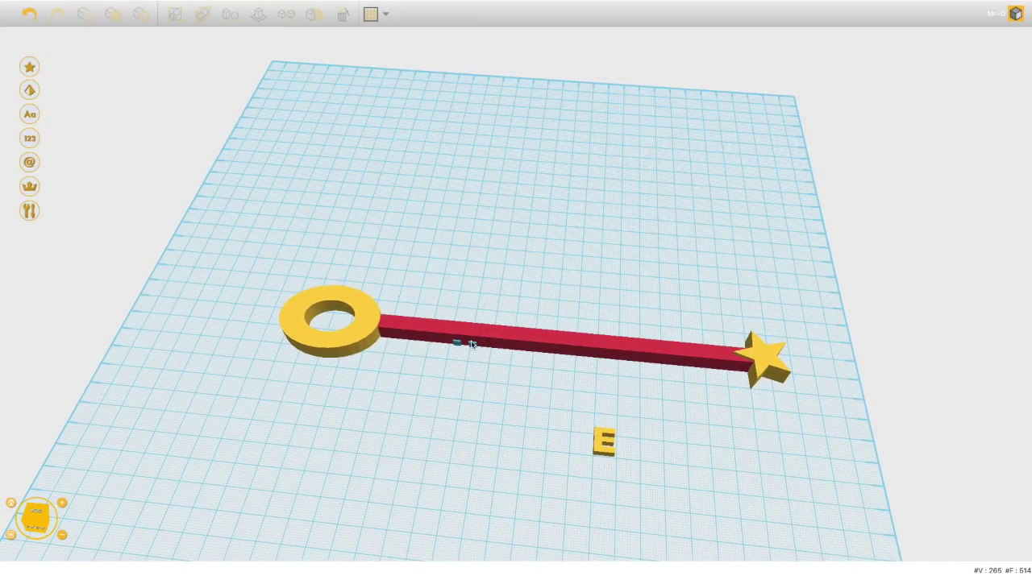
Enlarge the H across the bar to about 24.84 by 28.57, centred near X -5.99, Y -32.14.
{"action": "left_click", "coordinate": [472, 345]}
{"action": "left_click", "coordinate": [477, 353]}
{"action": "left_click", "coordinate": [474, 346]}
{"action": "left_click_drag", "start_coordinate": [474, 348], "coordinate": [480, 385]}
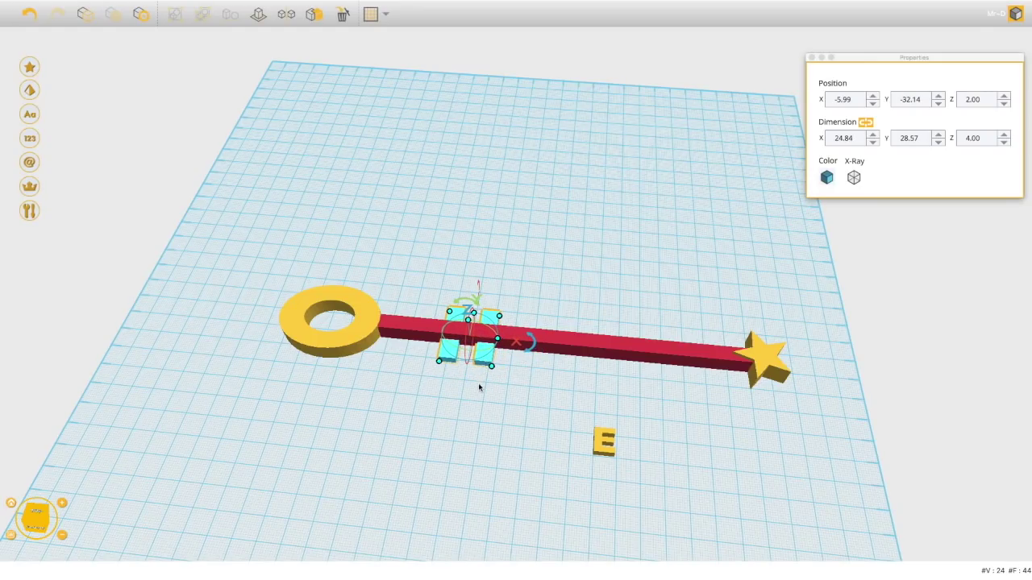
{"action": "left_click", "coordinate": [478, 392]}
Move the E onto the bar beside the H at about X 30.68, Y -33.58, enlarged to about 24.03 by 32.81.
{"action": "left_click", "coordinate": [602, 443]}
{"action": "left_click_drag", "start_coordinate": [602, 443], "coordinate": [514, 363]}
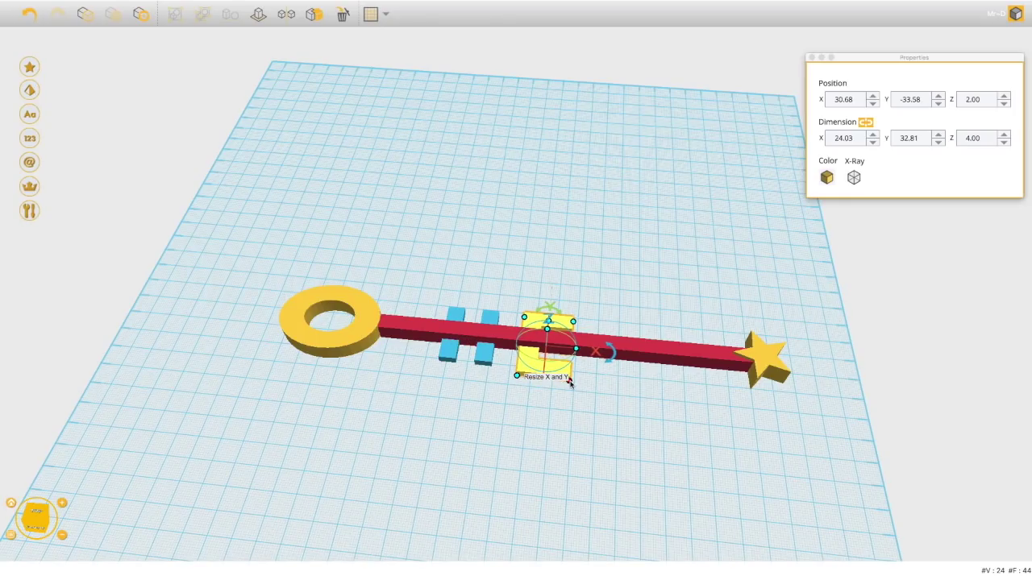
Compare the sizes of the H and E, and set the E's X dimension to 24.84.
{"action": "left_click", "coordinate": [485, 360]}
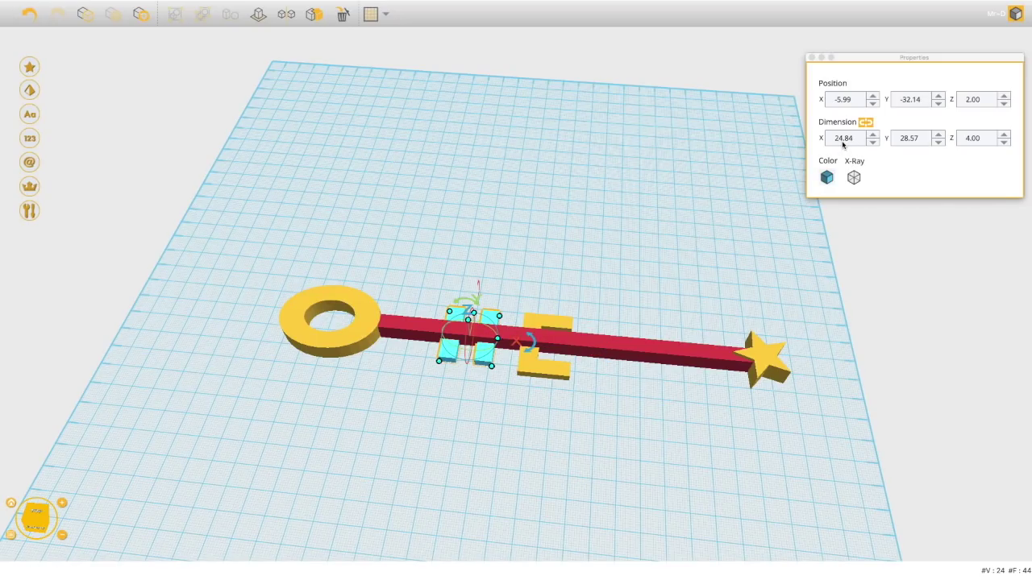
{"action": "left_click", "coordinate": [563, 370]}
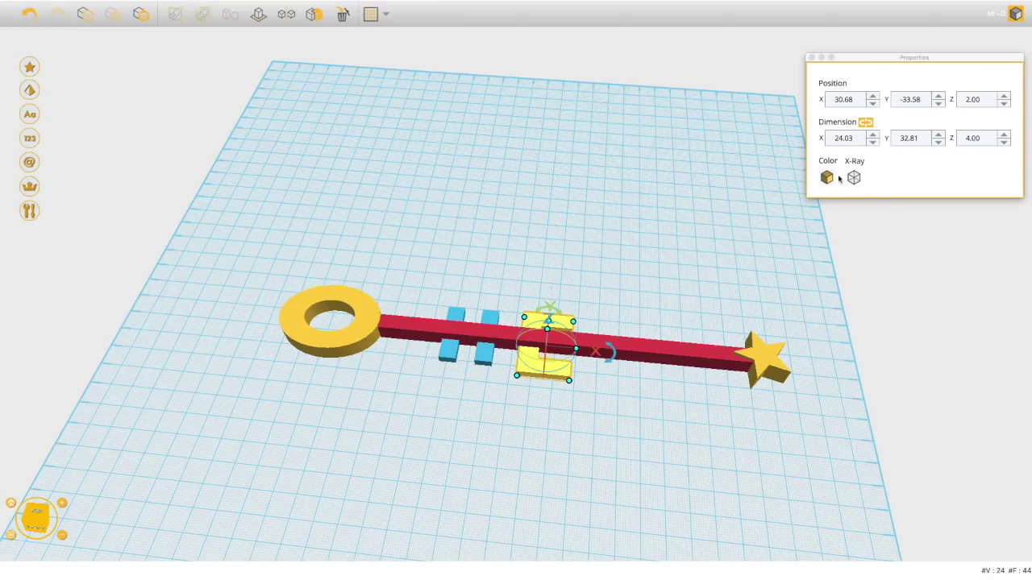
{"action": "left_click", "coordinate": [488, 360]}
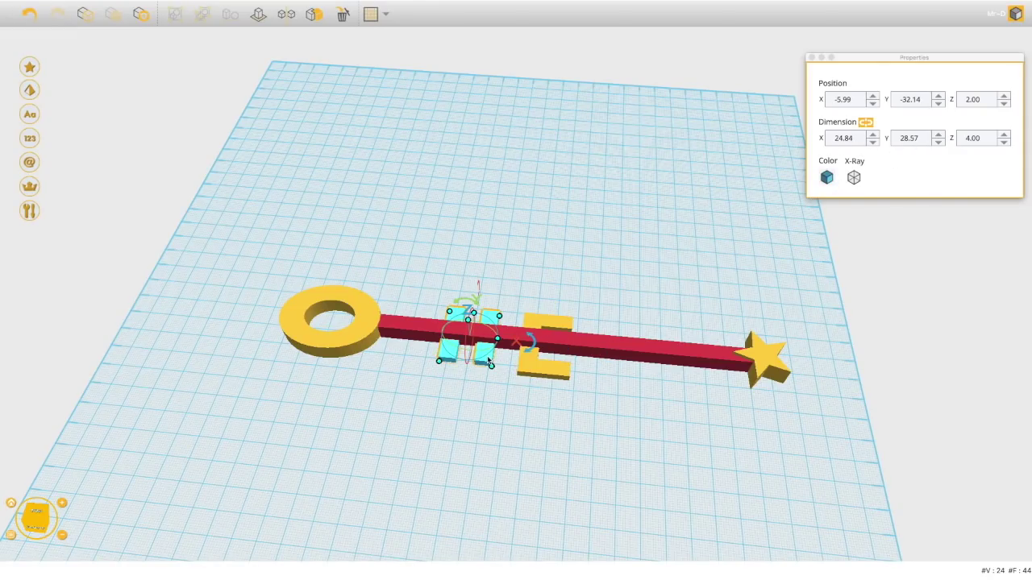
{"action": "left_click", "coordinate": [537, 372]}
{"action": "left_click", "coordinate": [856, 140]}
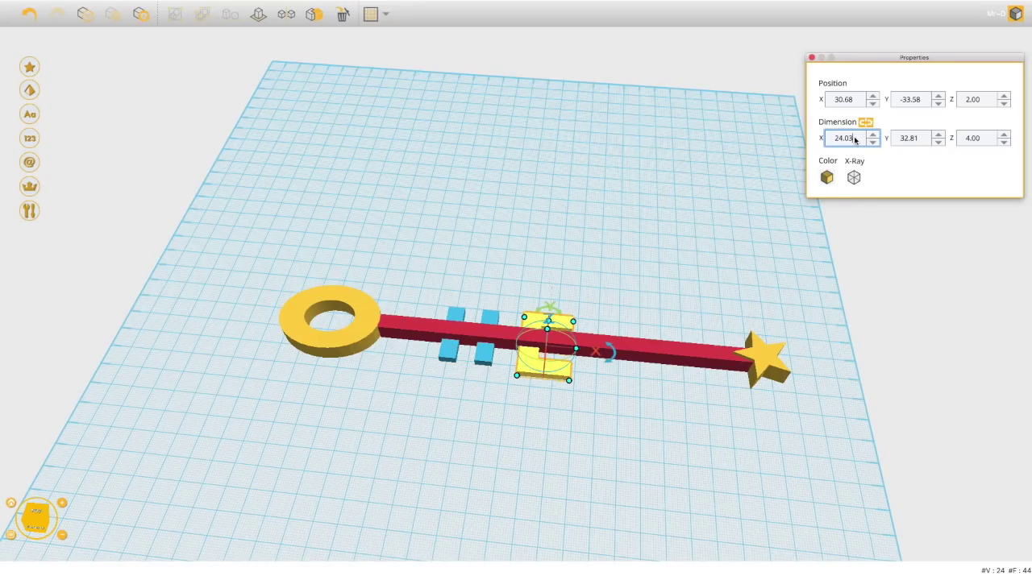
{"action": "type", "text": ".84"}
{"action": "key", "text": "Return"}
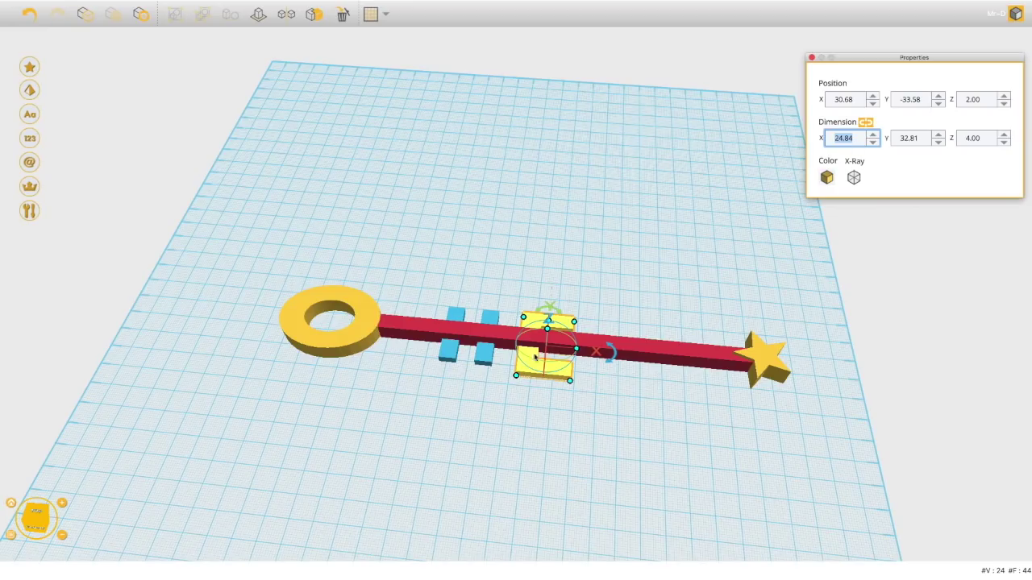
Check the H's Y dimension and set the E's Y dimension to 28.54.
{"action": "left_click", "coordinate": [489, 362]}
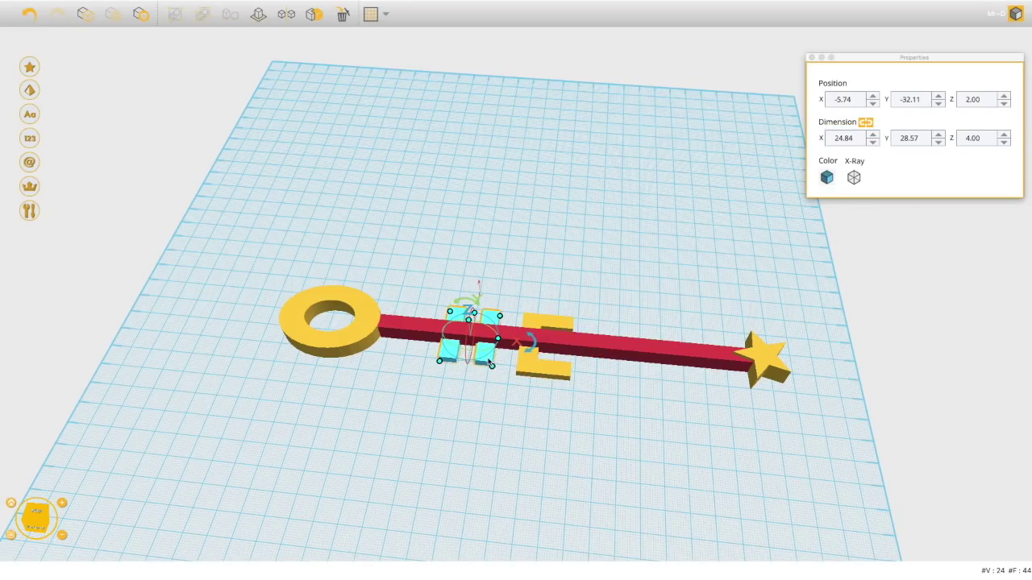
{"action": "left_click", "coordinate": [531, 370]}
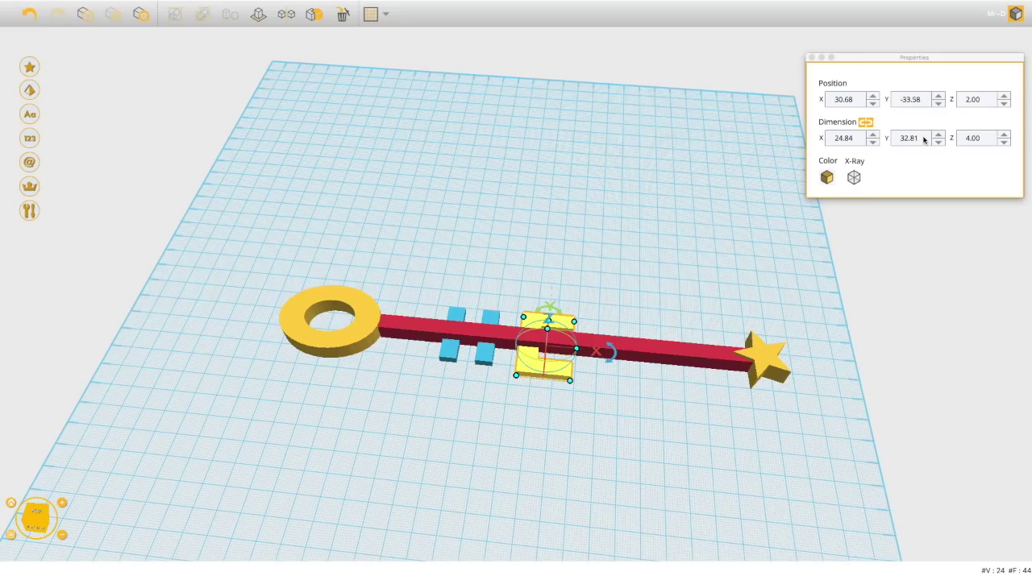
{"action": "left_click", "coordinate": [896, 140]}
{"action": "type", "text": "28.54"}
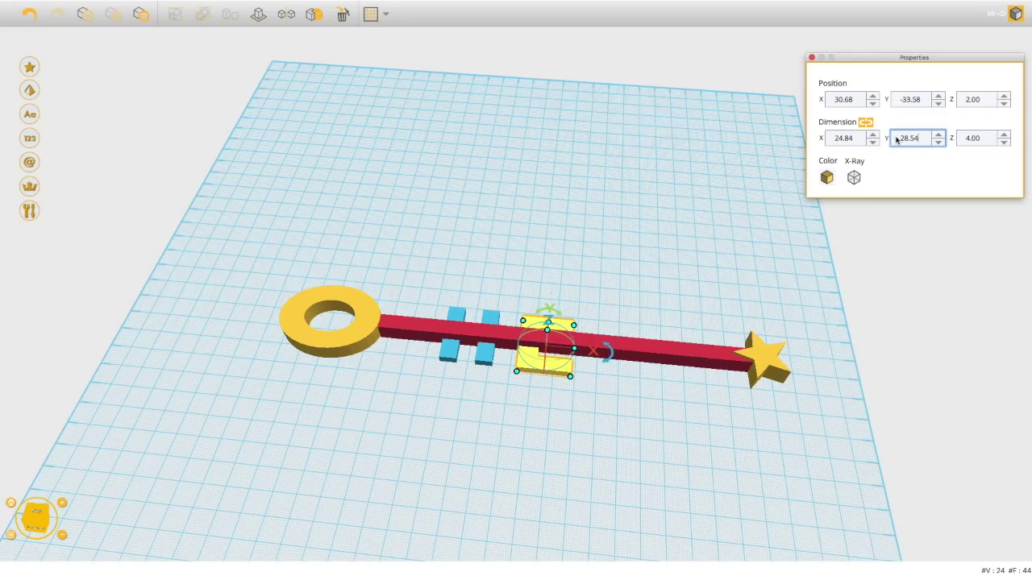
{"action": "key", "text": "Return"}
{"action": "left_click", "coordinate": [560, 423]}
Select the H and E together and set their Z dimension to 9.
{"action": "left_click", "coordinate": [483, 367]}
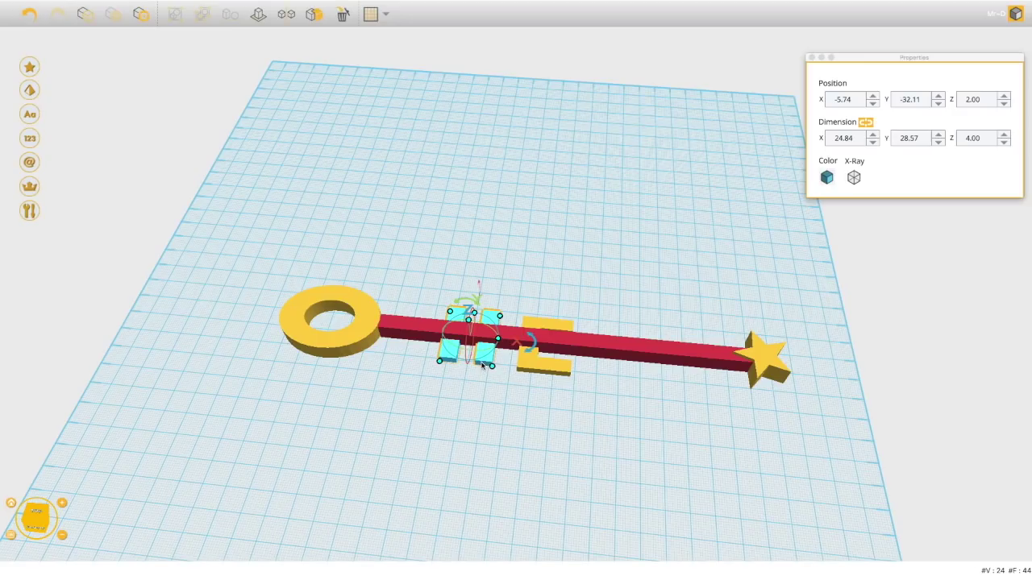
{"action": "left_click", "coordinate": [524, 369], "text": "shift"}
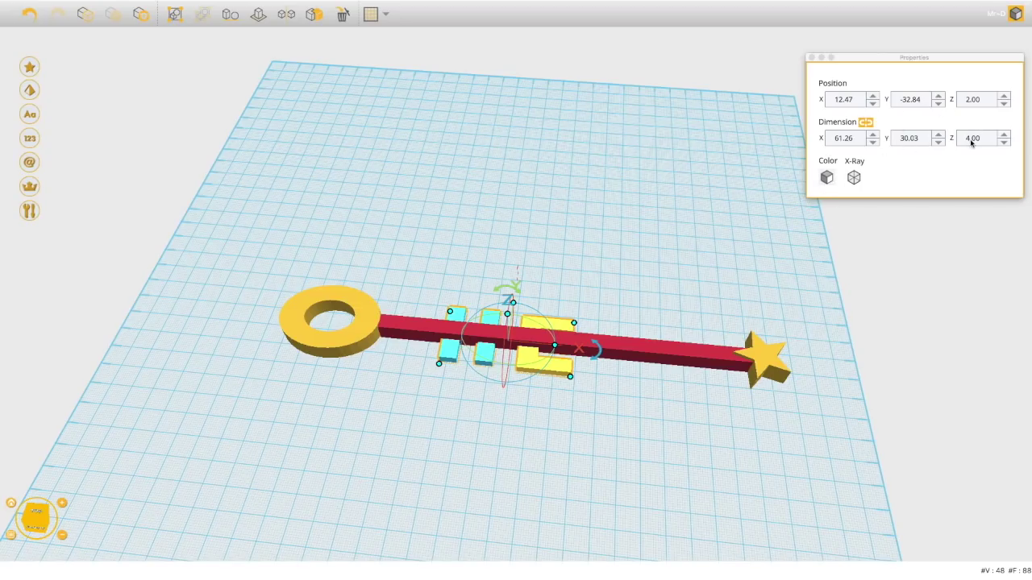
{"action": "left_click_drag", "start_coordinate": [983, 140], "coordinate": [957, 140]}
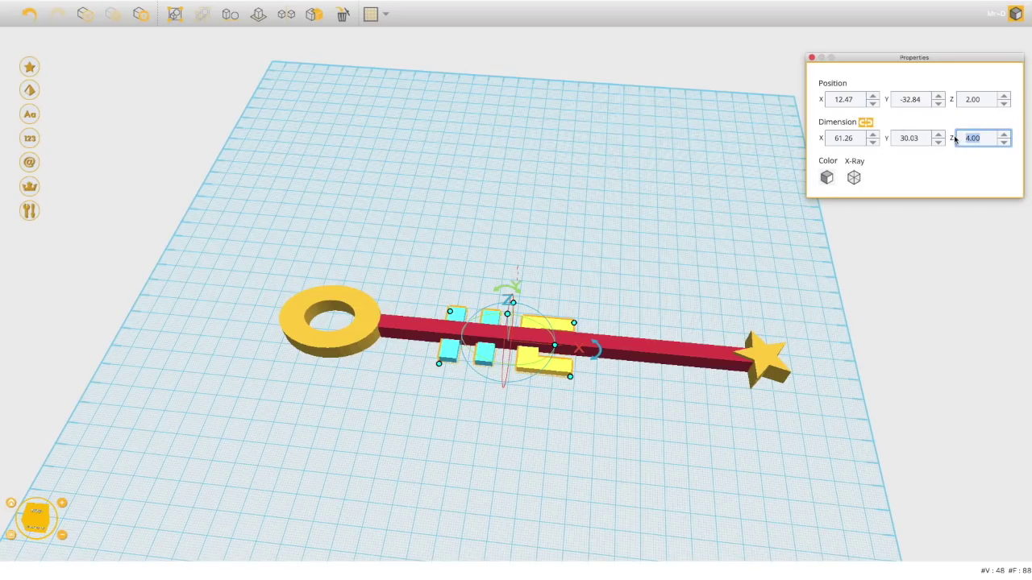
{"action": "type", "text": "9"}
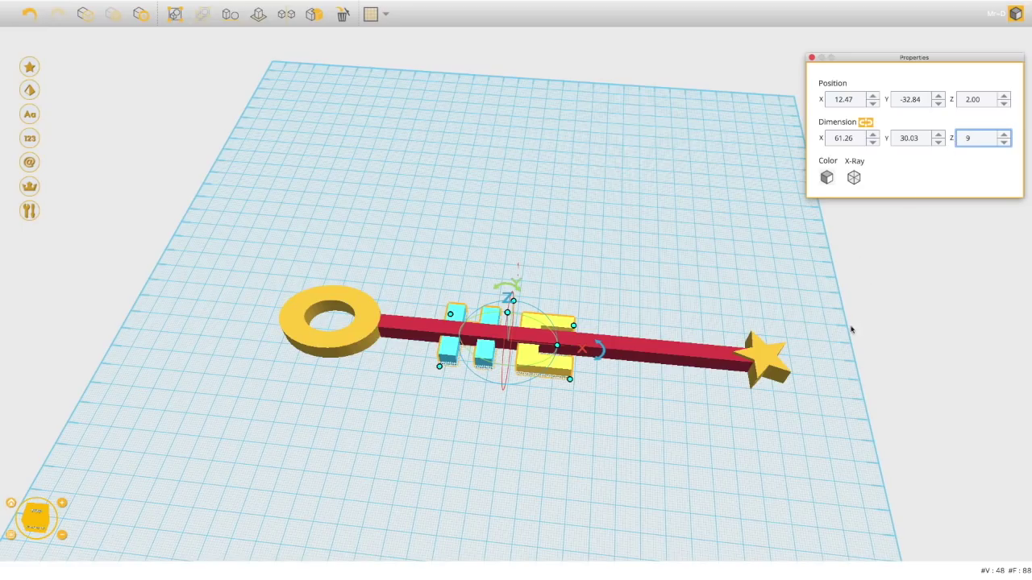
Drop the selected H and E onto the workplane so both letters rest on its surface.
{"action": "left_click", "coordinate": [258, 14]}
{"action": "left_click_drag", "start_coordinate": [420, 450], "coordinate": [428, 393]}
{"action": "right_click_drag", "start_coordinate": [428, 393], "coordinate": [539, 347]}
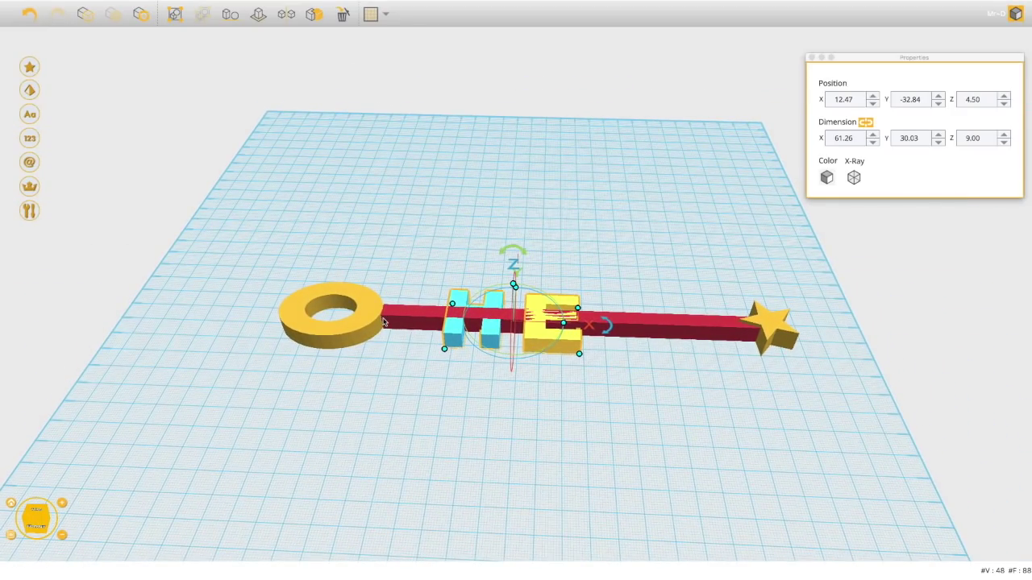
Select the bar, ring, star and both letters and group them into one object.
{"action": "key", "text": "super+a"}
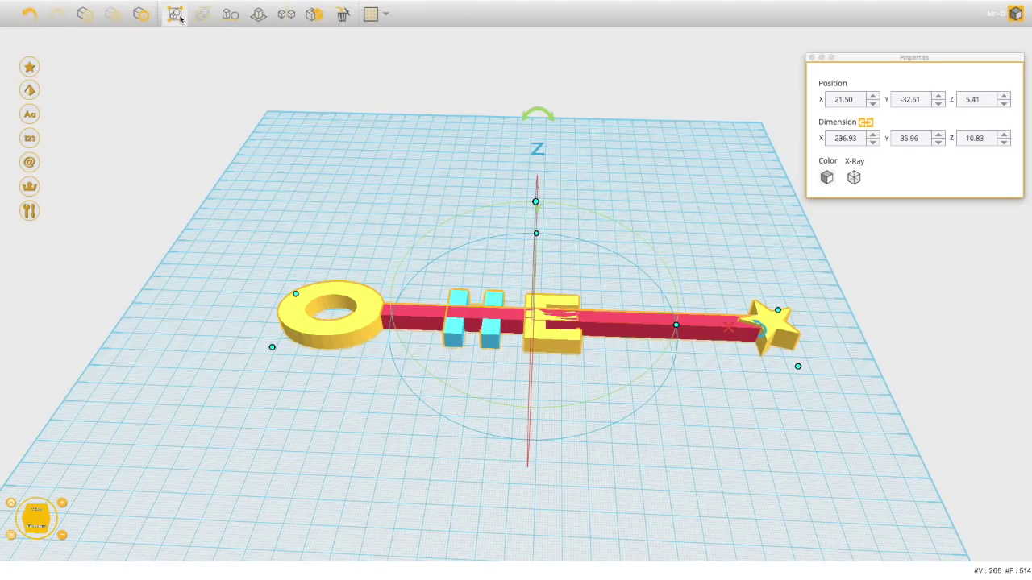
{"action": "left_click", "coordinate": [322, 201]}
{"action": "scroll", "coordinate": [324, 202], "scroll_direction": "down", "scroll_amount": 1}
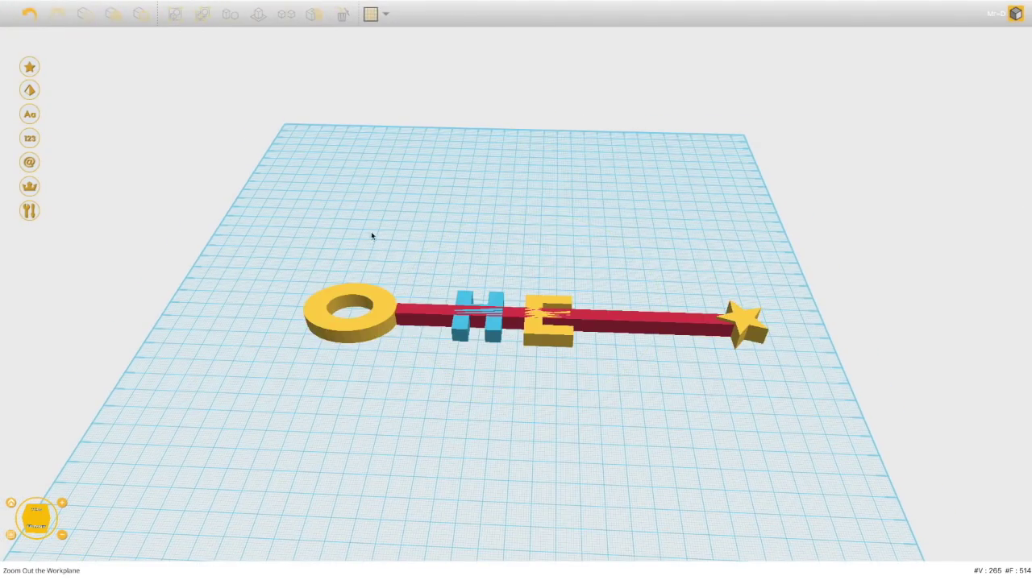
Add a heart on the bar between the H and E at about X 12.60, Y -32.74, and set its Z dimension to 6.
{"action": "right_click_drag", "start_coordinate": [424, 387], "coordinate": [383, 402]}
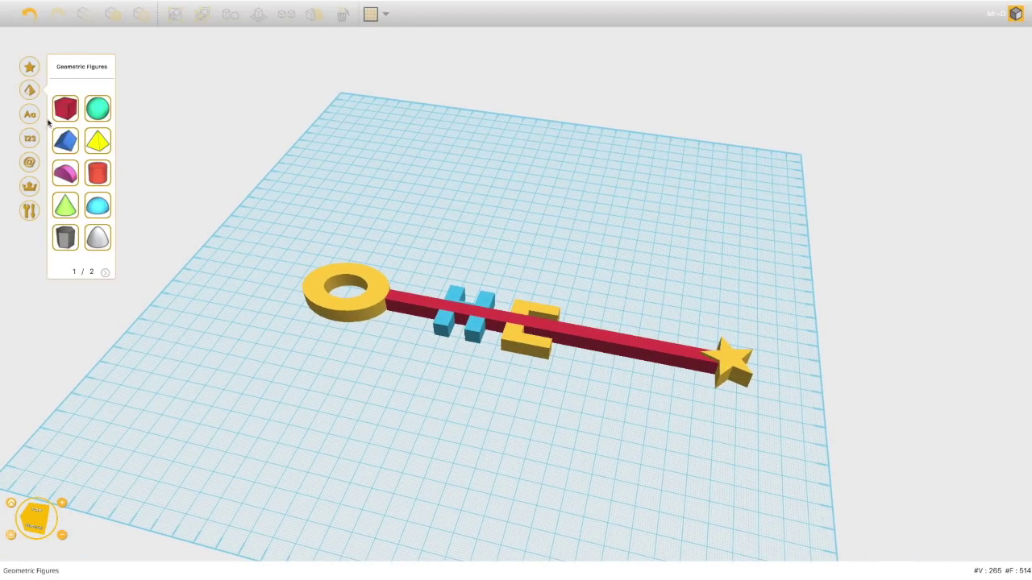
{"action": "mouse_move", "coordinate": [31, 193]}
{"action": "left_click_drag", "start_coordinate": [67, 142], "coordinate": [498, 326]}
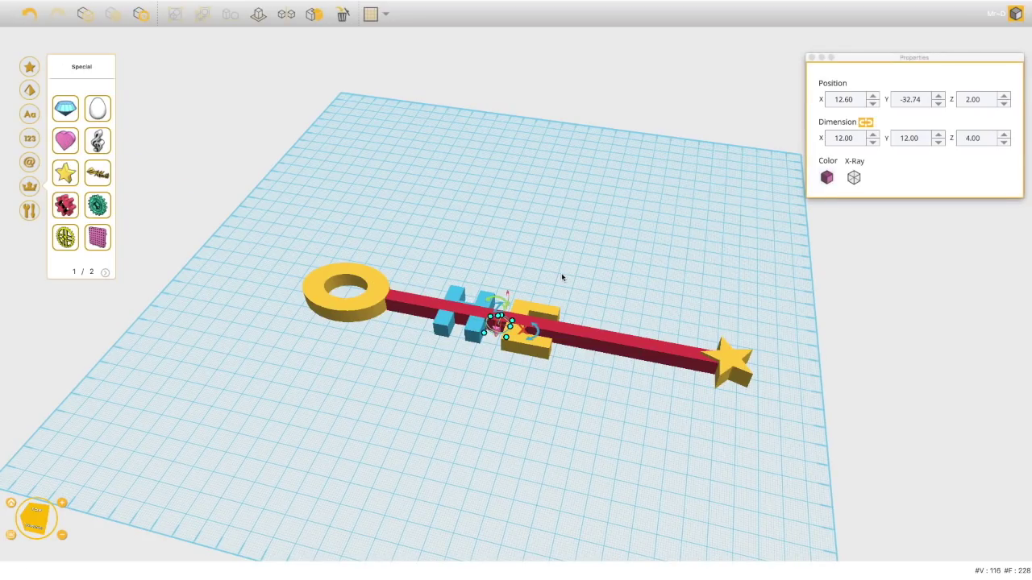
{"action": "left_click", "coordinate": [1004, 135]}
{"action": "left_click", "coordinate": [1003, 135]}
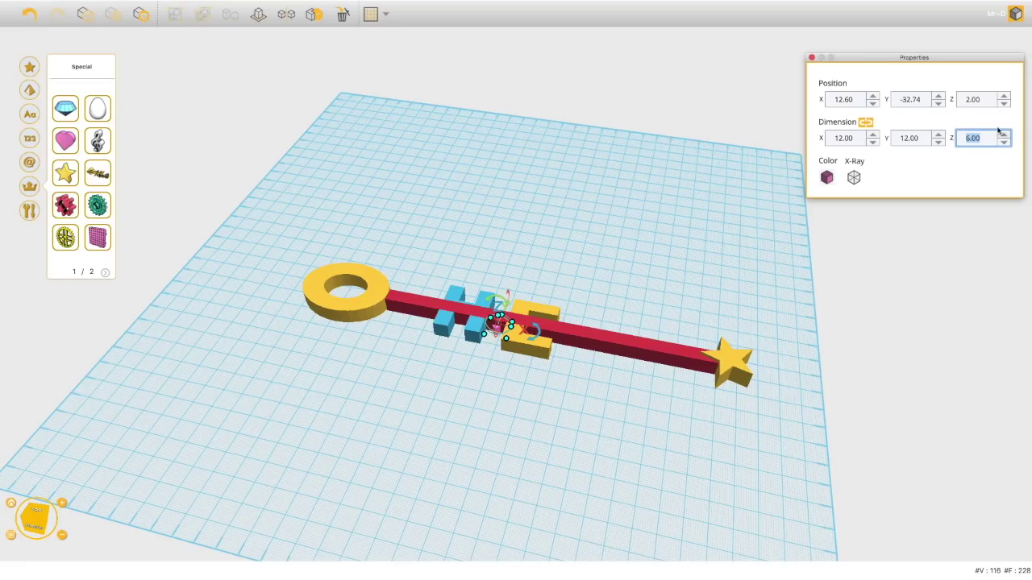
Raise the heart to a Z position of 10.
{"action": "left_click", "coordinate": [1004, 96]}
{"action": "left_click", "coordinate": [1004, 96]}
{"action": "left_click", "coordinate": [1003, 96]}
{"action": "left_click", "coordinate": [1004, 96]}
{"action": "left_click", "coordinate": [1004, 96]}
{"action": "left_click", "coordinate": [1004, 96]}
{"action": "left_click", "coordinate": [1003, 96]}
{"action": "left_click", "coordinate": [1004, 96]}
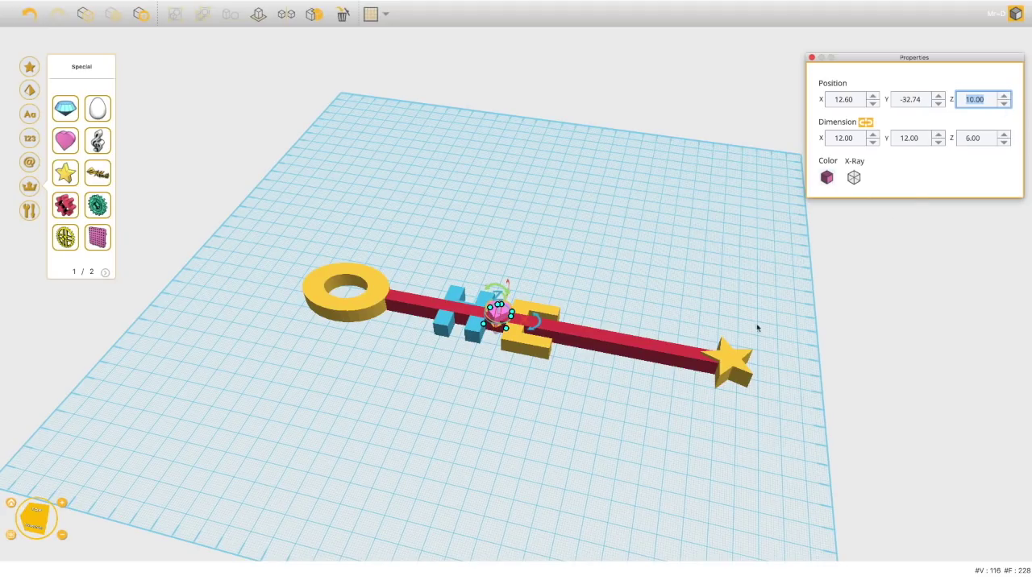
Examine from the side and from above how the heart sits on the bar between the letters.
{"action": "right_click_drag", "start_coordinate": [543, 487], "coordinate": [560, 380]}
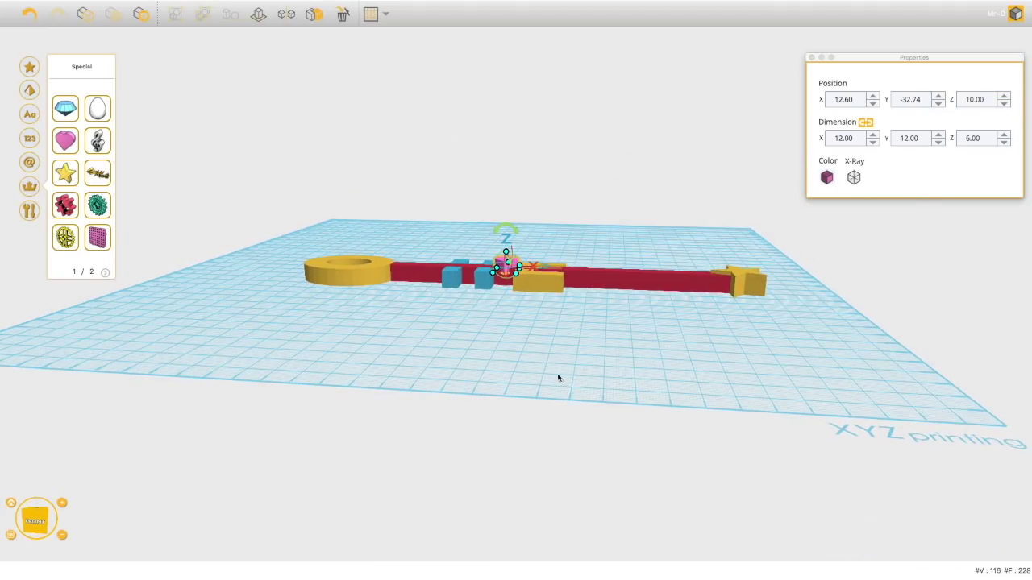
{"action": "scroll", "coordinate": [542, 355], "scroll_direction": "up", "scroll_amount": 3}
{"action": "scroll", "coordinate": [542, 355], "scroll_direction": "up", "scroll_amount": 2}
{"action": "left_click", "coordinate": [510, 349]}
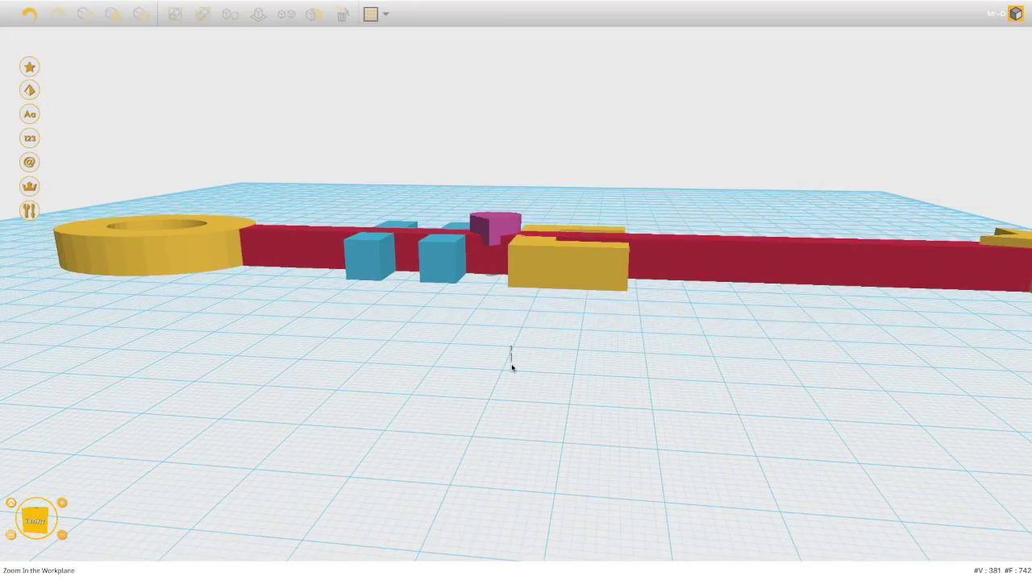
{"action": "right_click_drag", "start_coordinate": [508, 354], "coordinate": [521, 509]}
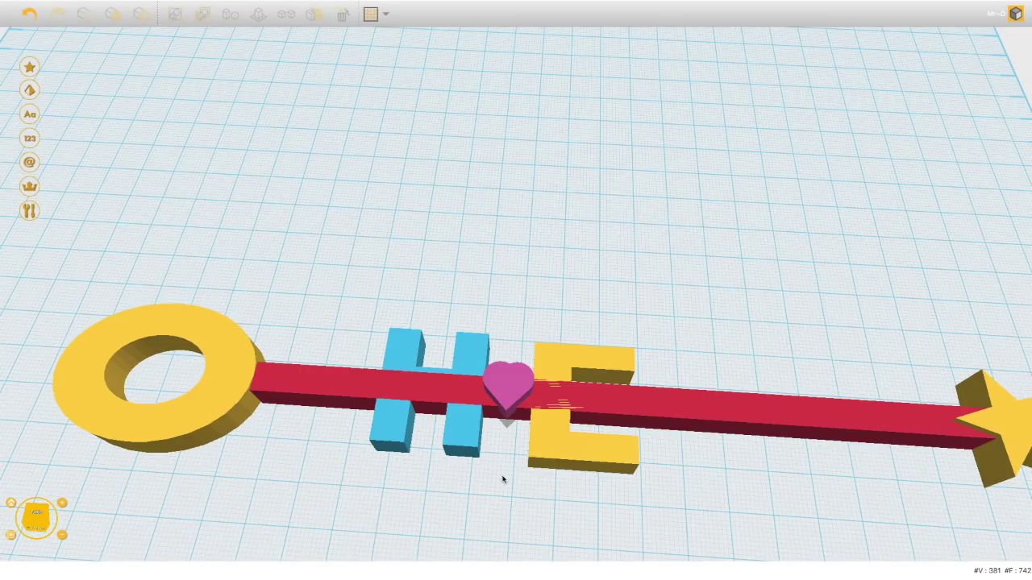
{"action": "right_click_drag", "start_coordinate": [501, 491], "coordinate": [512, 314]}
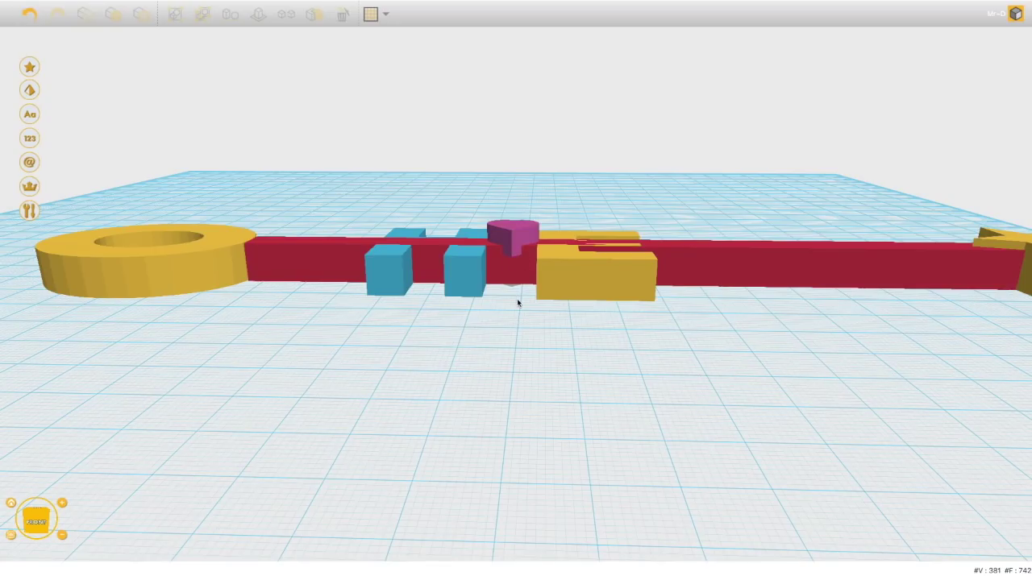
{"action": "left_click", "coordinate": [514, 256]}
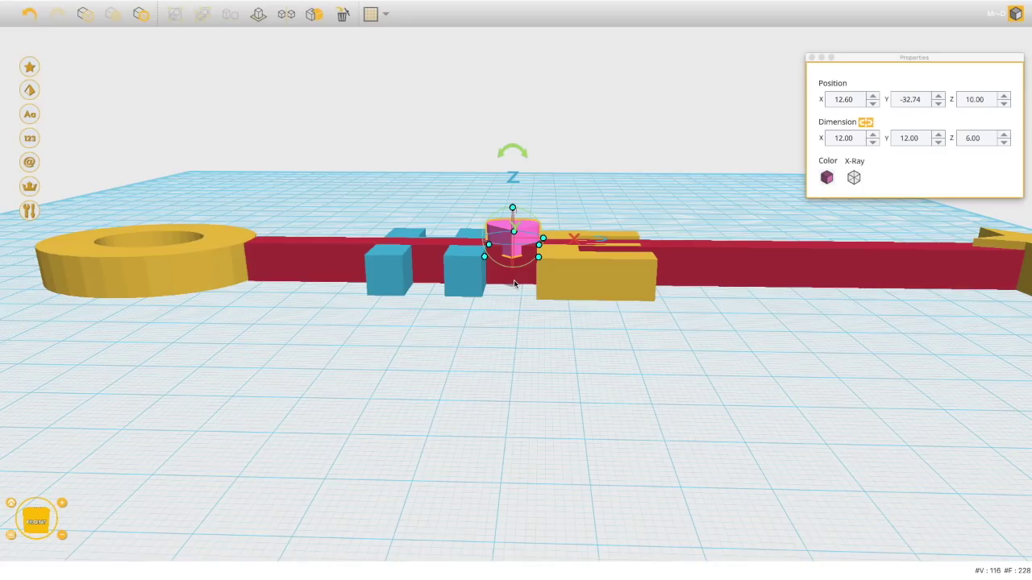
Select the whole wand together with the heart and group everything.
{"action": "key", "text": "super+a"}
{"action": "left_click", "coordinate": [175, 14]}
{"action": "left_click", "coordinate": [302, 414]}
Add a small ring beside the bar's ring end at about X -48.31, Y -50.03, enlarged to about 30.64 by 28.93.
{"action": "right_click_drag", "start_coordinate": [314, 409], "coordinate": [290, 454]}
{"action": "scroll", "coordinate": [292, 455], "scroll_direction": "down", "scroll_amount": 2}
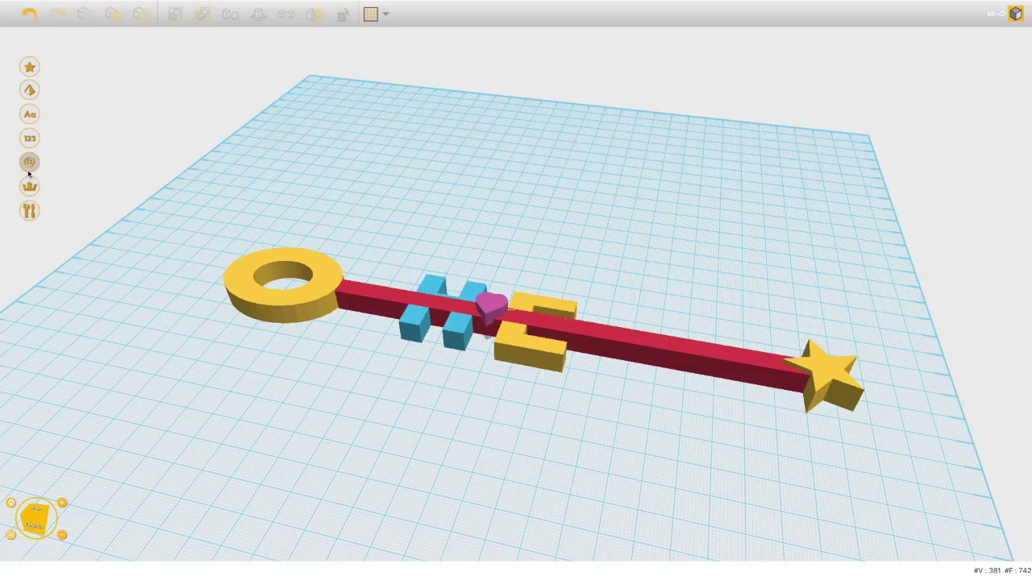
{"action": "mouse_move", "coordinate": [29, 186]}
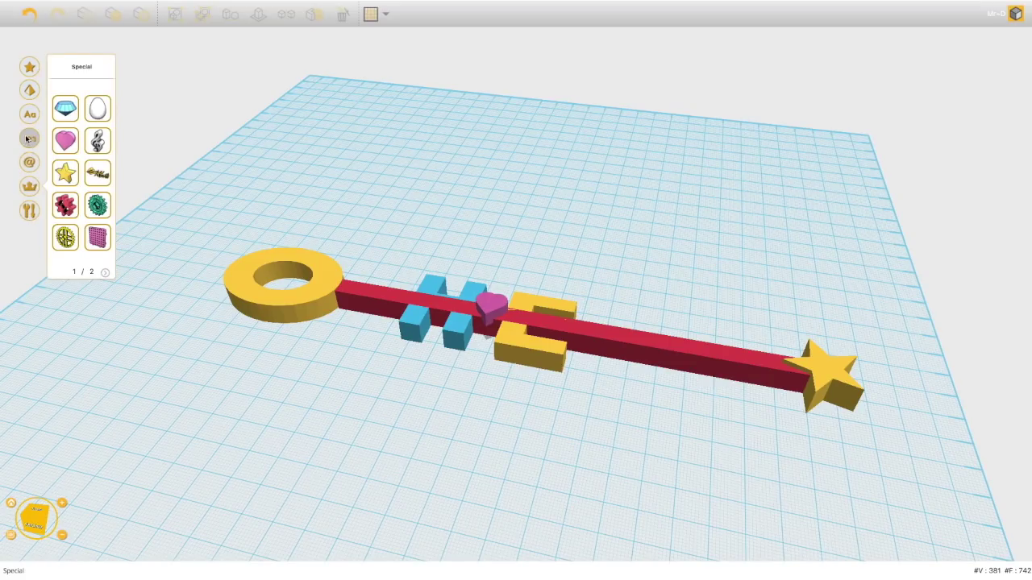
{"action": "mouse_move", "coordinate": [29, 89]}
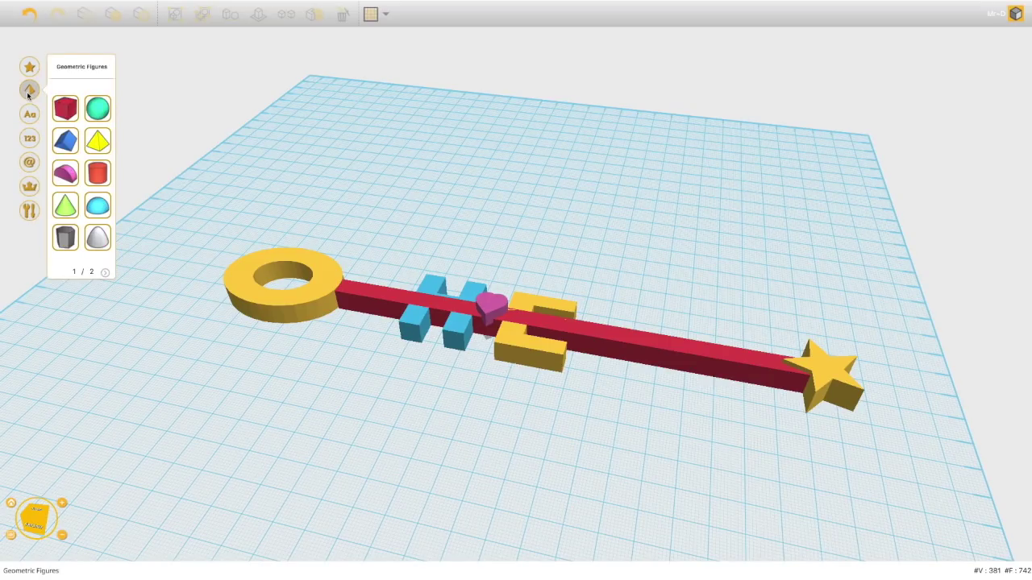
{"action": "left_click", "coordinate": [105, 272]}
{"action": "left_click_drag", "start_coordinate": [62, 113], "coordinate": [334, 326]}
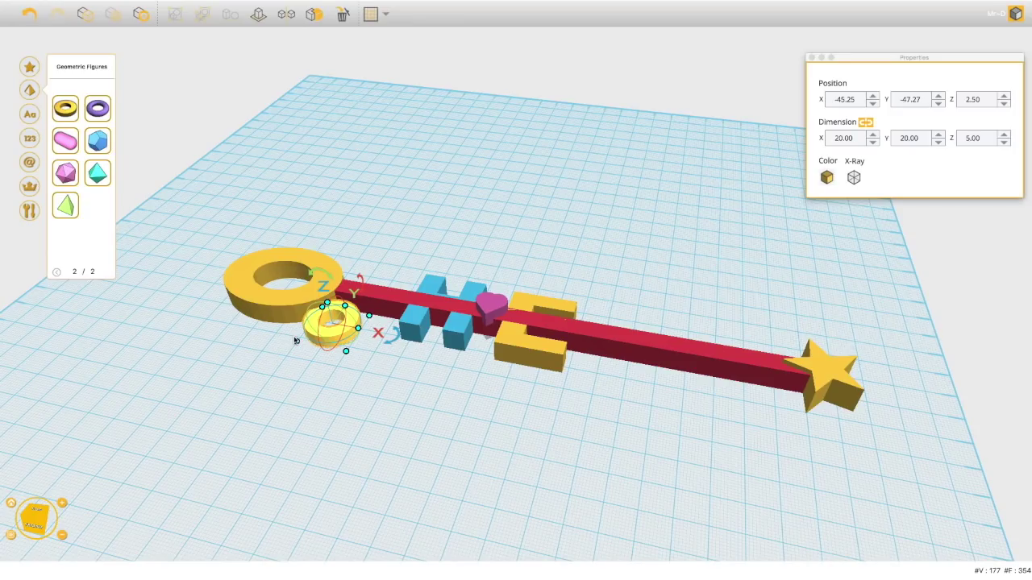
{"action": "left_click_drag", "start_coordinate": [299, 346], "coordinate": [322, 352]}
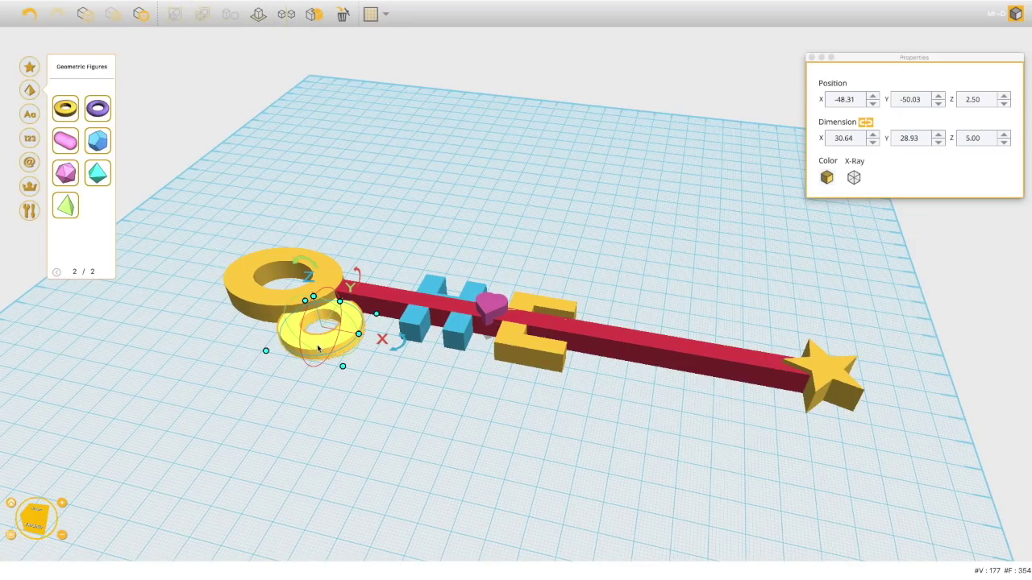
Clone the small ring to the bar's opposite side at about X -44.42, Y -13.60, and align both small rings along X.
{"action": "left_click_drag", "start_coordinate": [293, 336], "coordinate": [349, 279]}
{"action": "right_click_drag", "start_coordinate": [445, 381], "coordinate": [227, 383]}
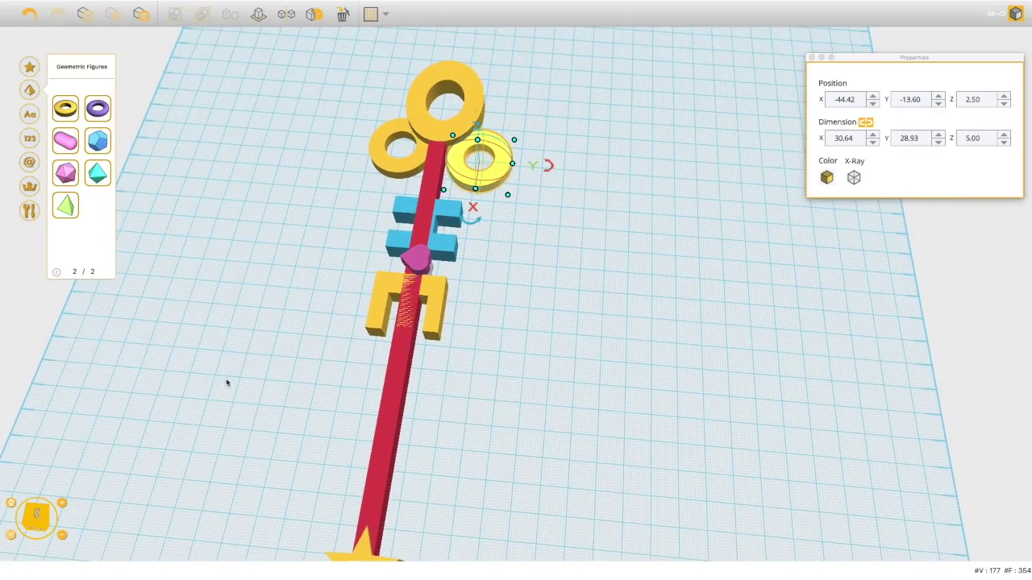
{"action": "left_click", "coordinate": [410, 164], "text": "shift"}
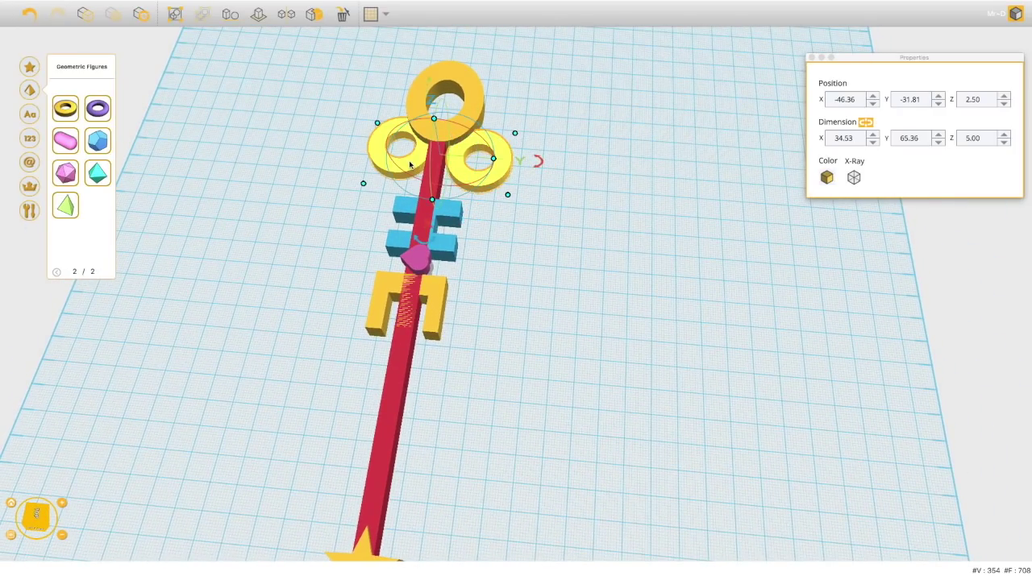
{"action": "left_click", "coordinate": [229, 14]}
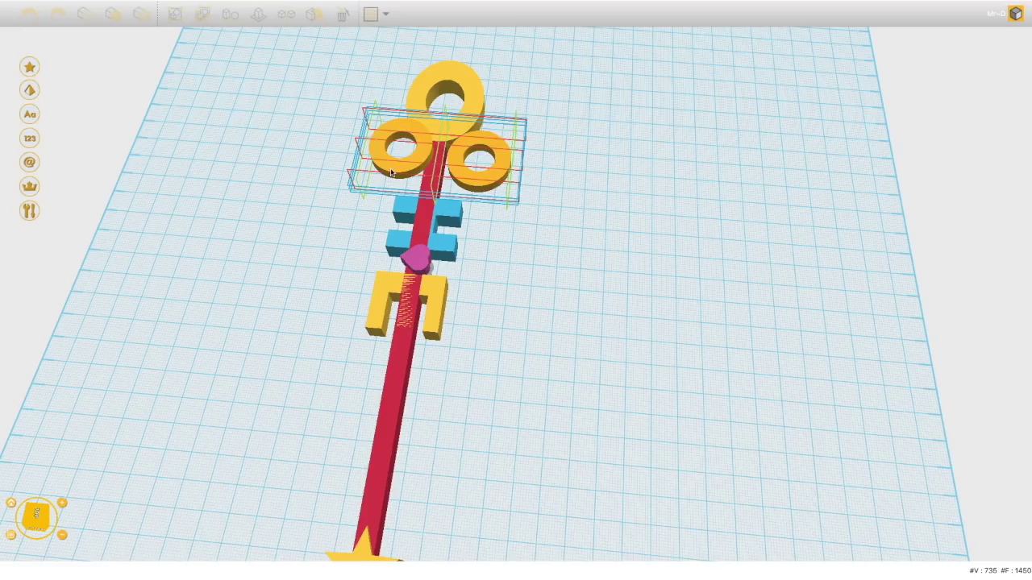
{"action": "left_click", "coordinate": [392, 176]}
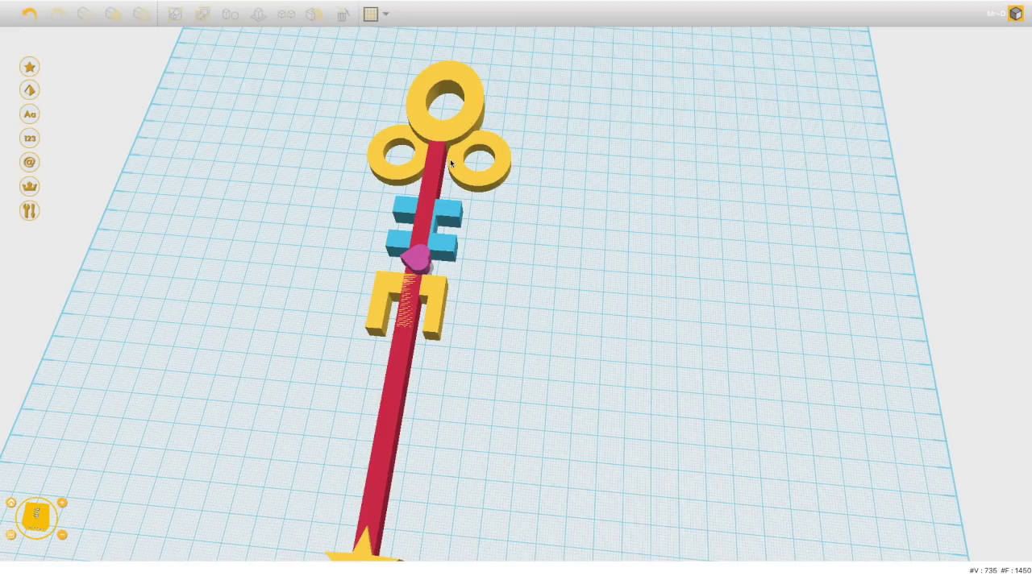
Select the two aligned small rings and group them as a pair.
{"action": "right_click_drag", "start_coordinate": [497, 244], "coordinate": [505, 136]}
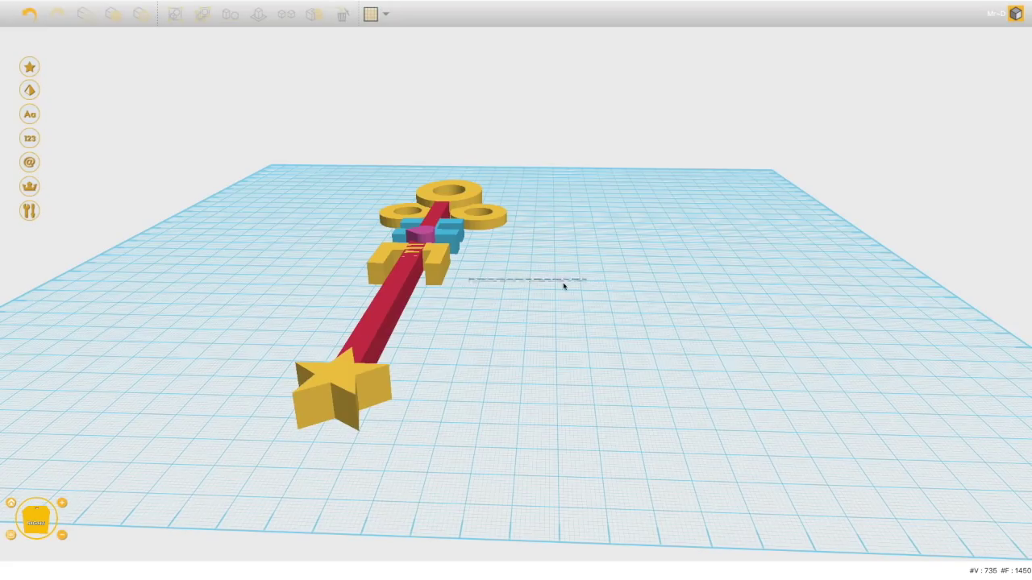
{"action": "right_click_drag", "start_coordinate": [341, 244], "coordinate": [358, 221]}
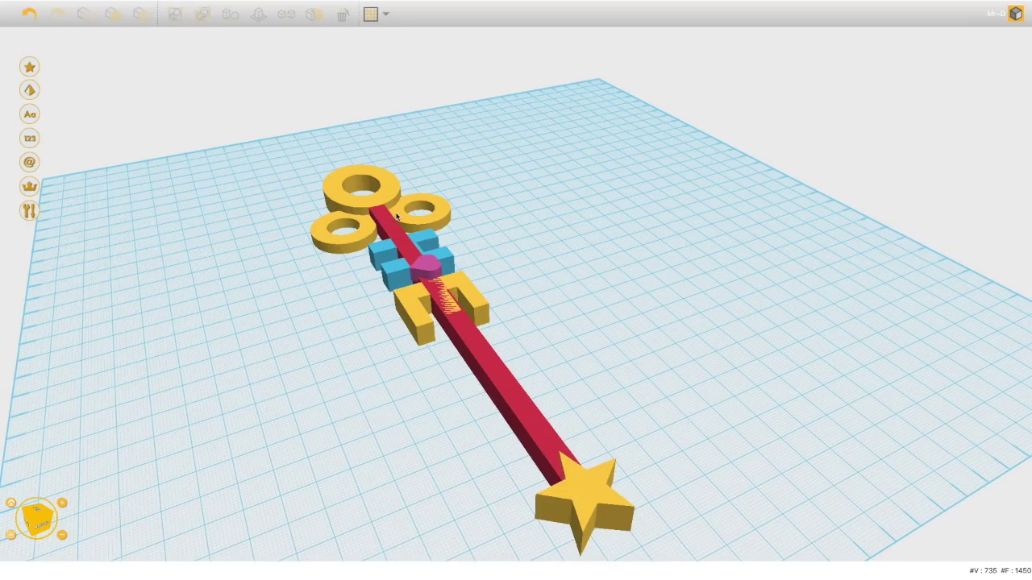
{"action": "right_click_drag", "start_coordinate": [480, 267], "coordinate": [425, 331]}
{"action": "left_click", "coordinate": [382, 173]}
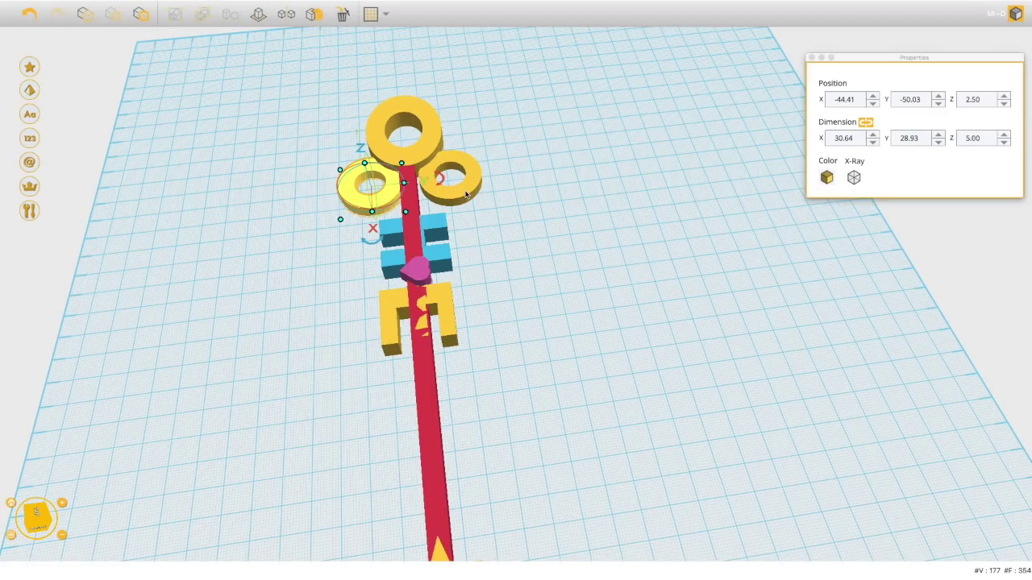
{"action": "left_click", "coordinate": [466, 195], "text": "shift"}
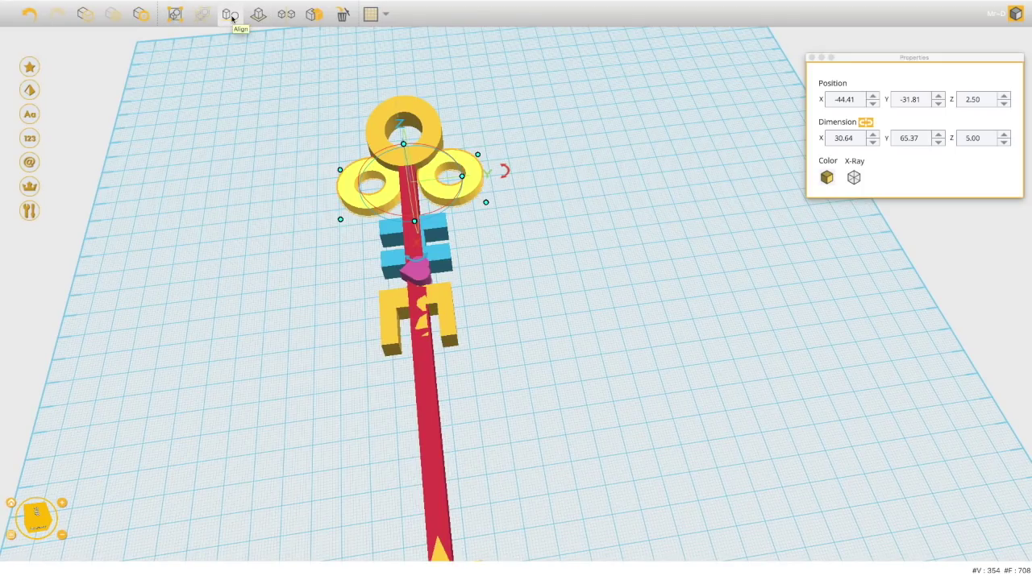
{"action": "left_click", "coordinate": [174, 15]}
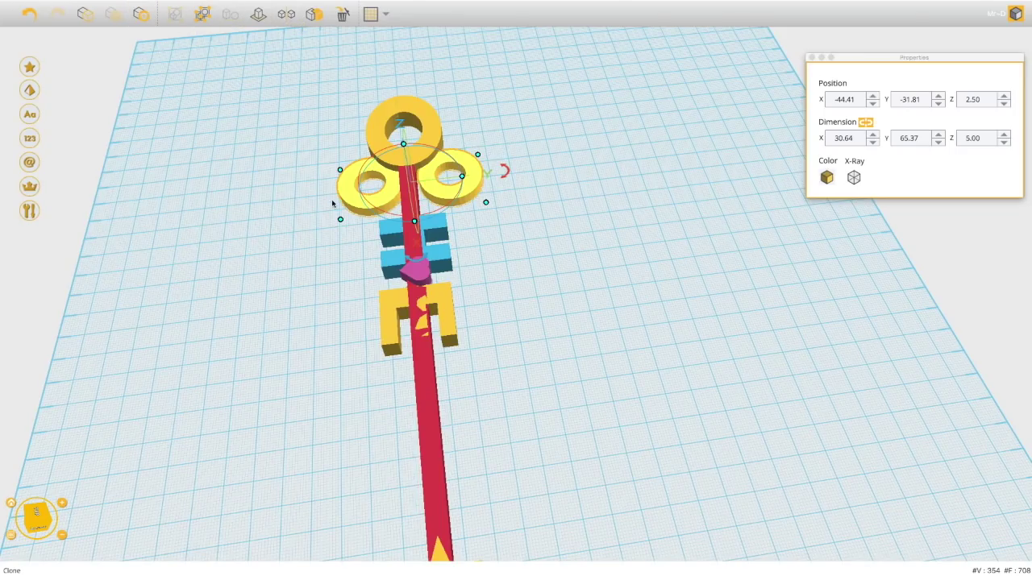
Clone the grouped ring pair to the outer side of the large ring at about X -98.46, Y -32.74.
{"action": "left_click_drag", "start_coordinate": [347, 205], "coordinate": [344, 122]}
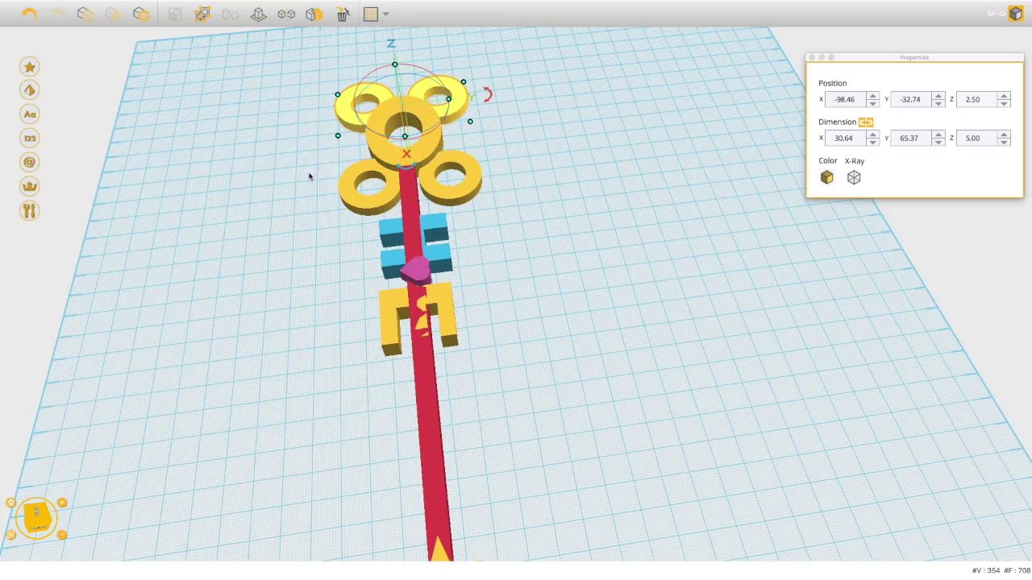
{"action": "right_click_drag", "start_coordinate": [299, 191], "coordinate": [599, 219]}
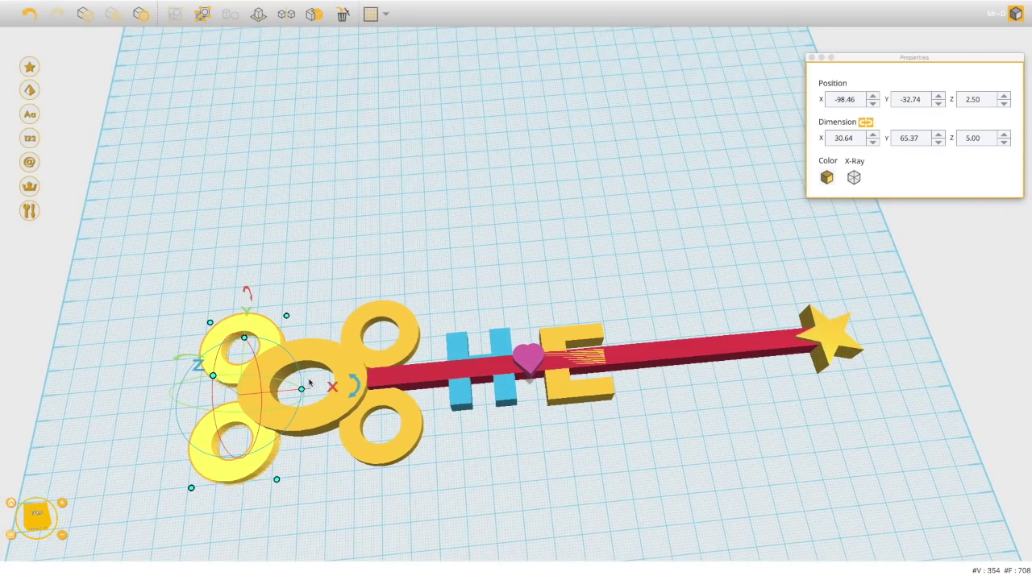
{"action": "right_click_drag", "start_coordinate": [312, 488], "coordinate": [250, 397]}
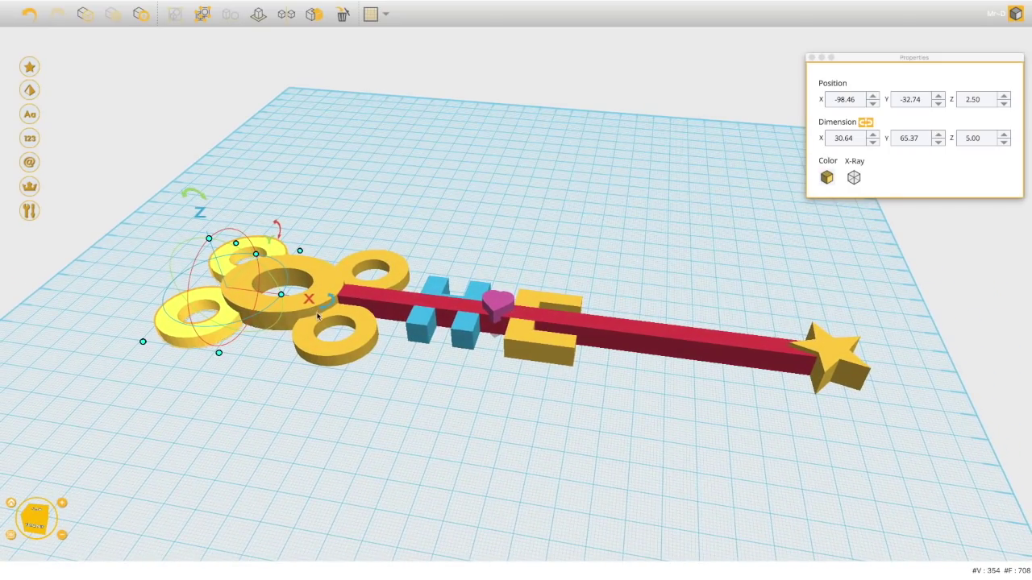
Group the outer ring pair with the large ring, bar, letters, heart and star.
{"action": "key", "text": "ctrl+a"}
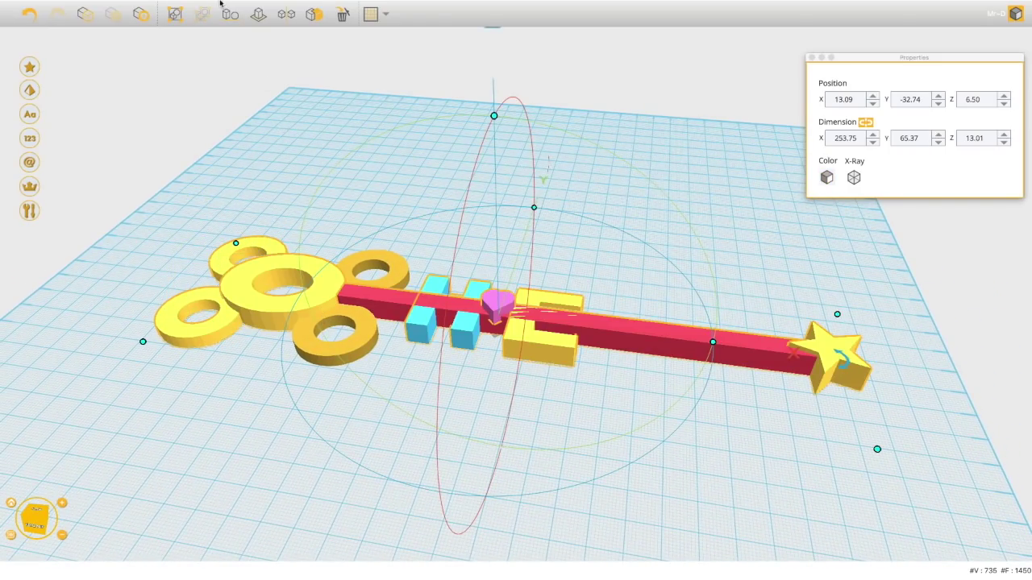
{"action": "left_click", "coordinate": [176, 14]}
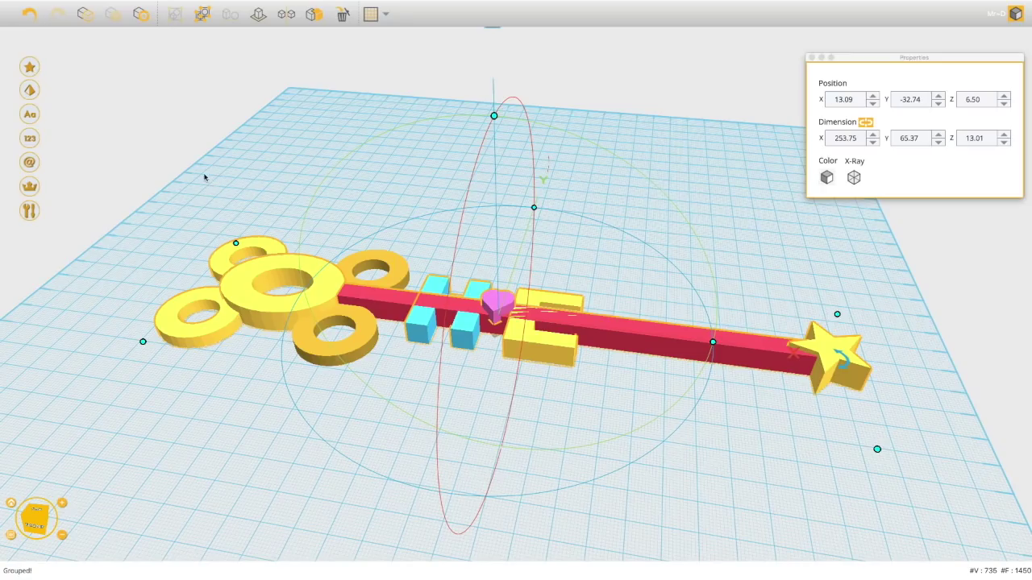
{"action": "left_click", "coordinate": [230, 174]}
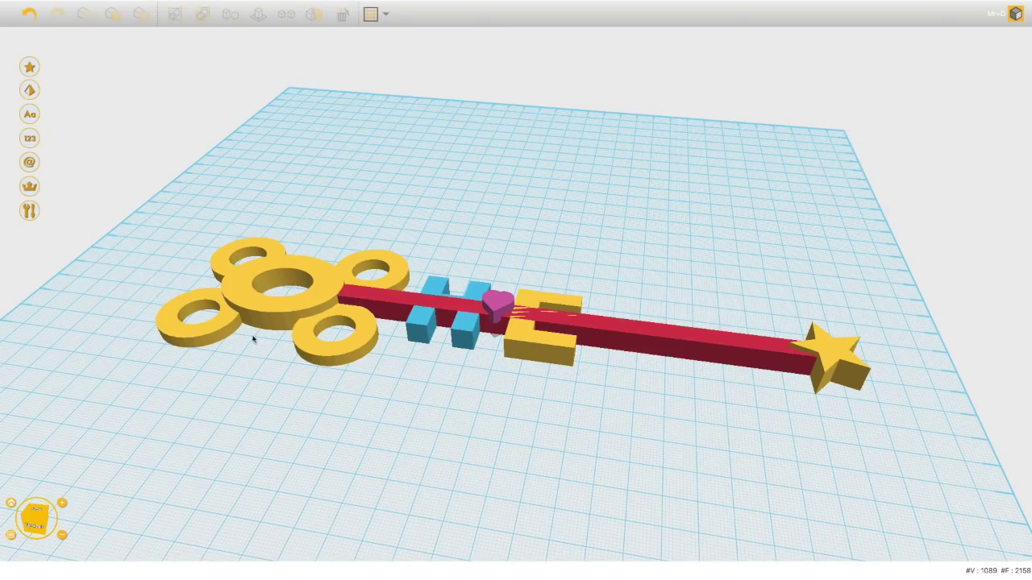
Try to save the wand as an STL file named "mrd 211 bubble wand" in the Dropbox folder.
{"action": "right_click_drag", "start_coordinate": [279, 355], "coordinate": [245, 281]}
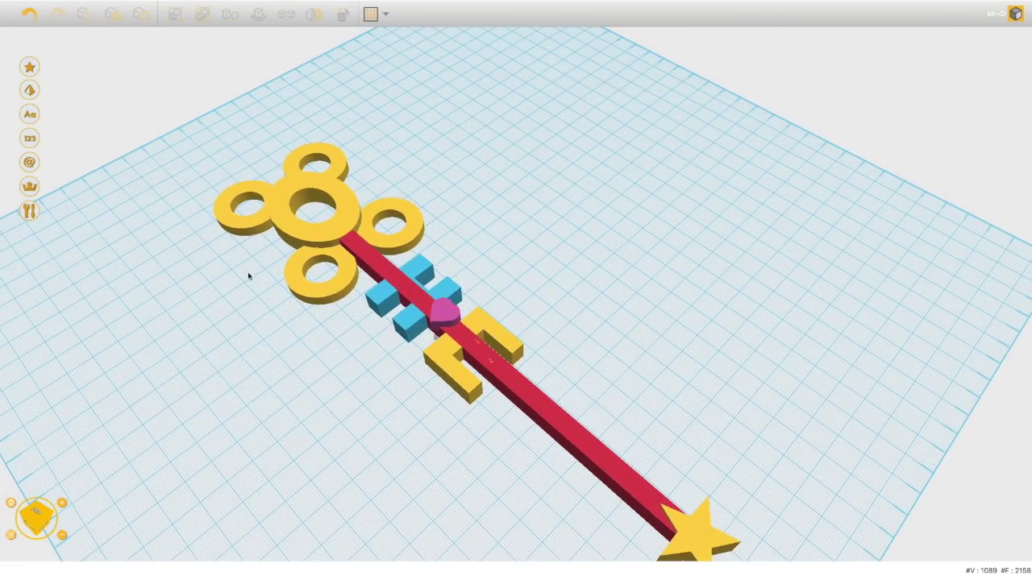
{"action": "right_click_drag", "start_coordinate": [542, 337], "coordinate": [594, 237]}
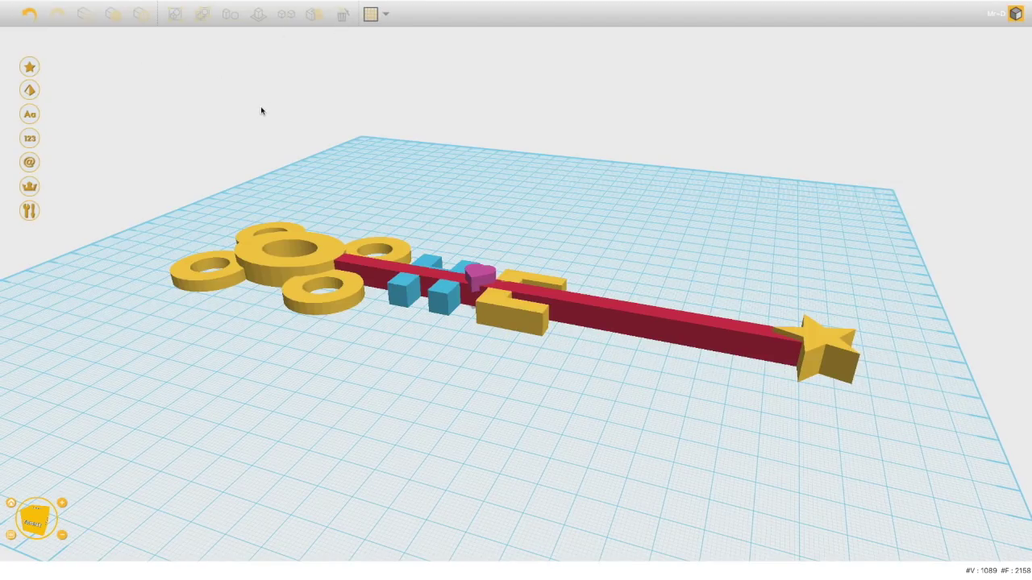
{"action": "mouse_move", "coordinate": [352, 14]}
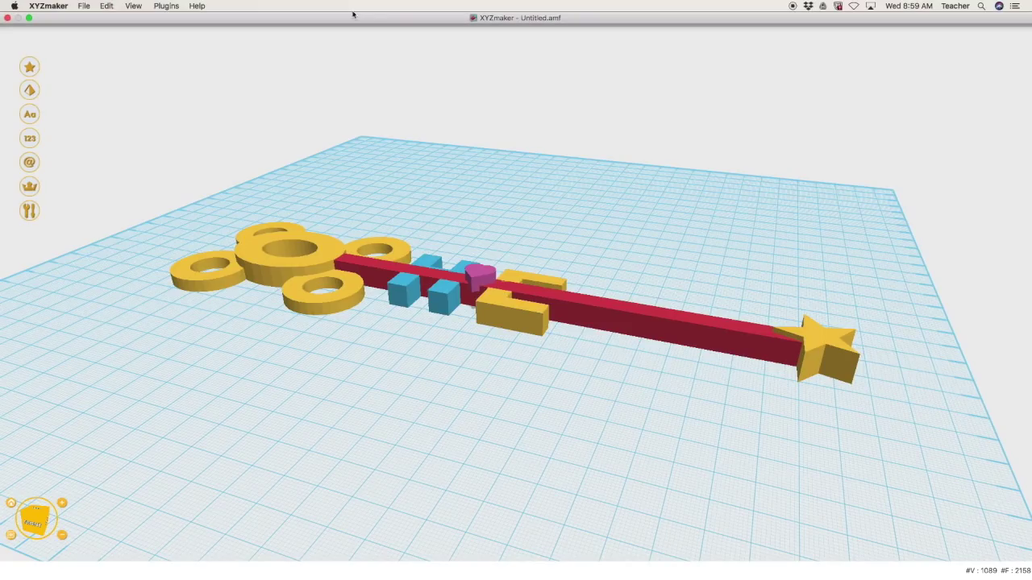
{"action": "left_click", "coordinate": [85, 7]}
{"action": "mouse_move", "coordinate": [95, 60]}
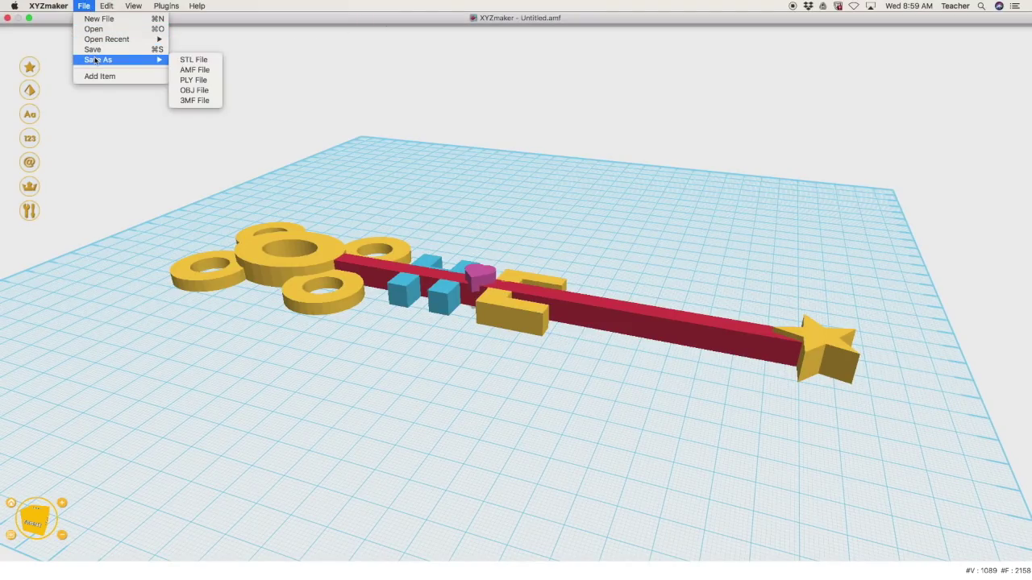
{"action": "left_click", "coordinate": [194, 59]}
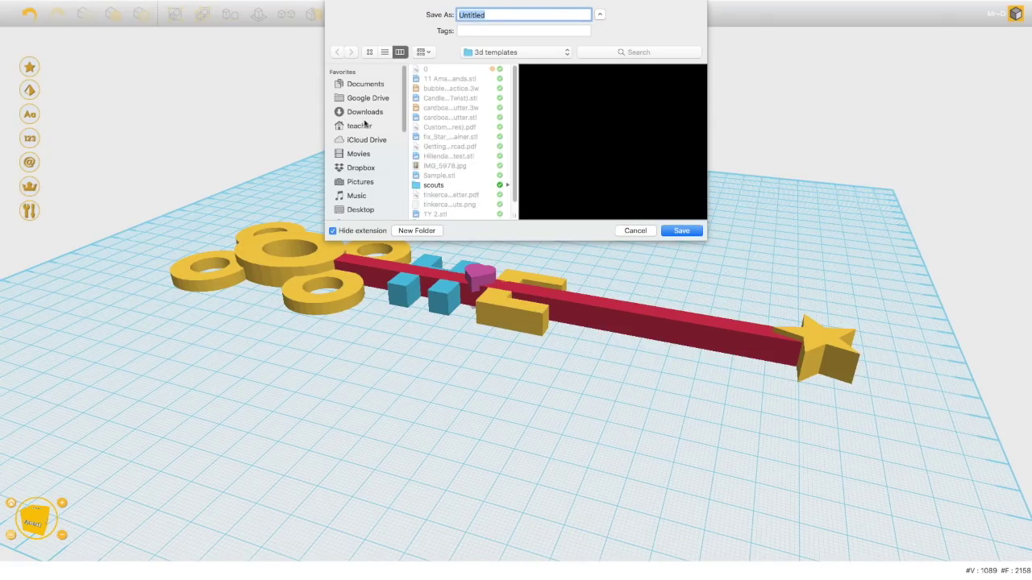
{"action": "left_click", "coordinate": [362, 168]}
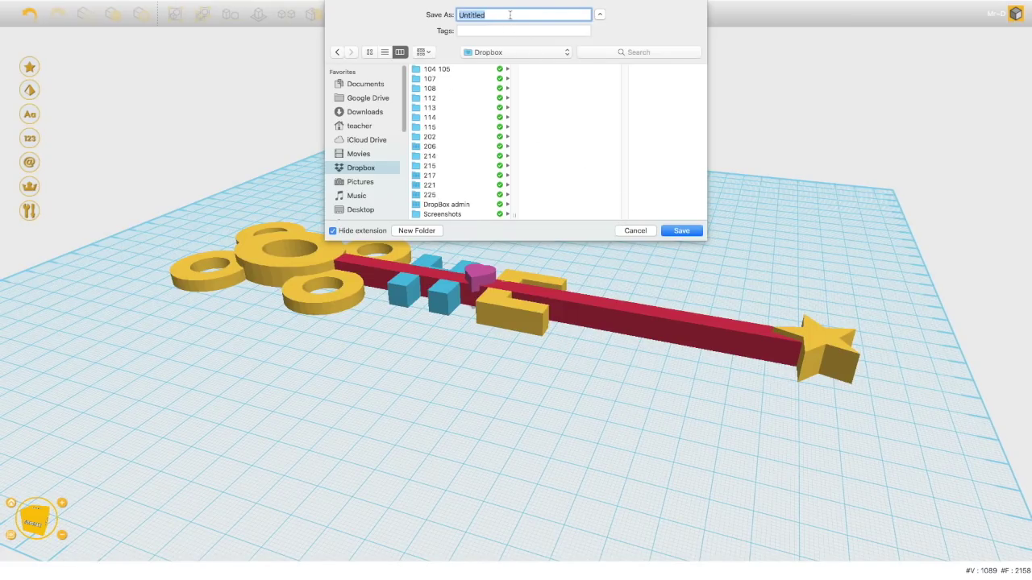
{"action": "type", "text": "mrd 211 bubble wand"}
{"action": "key", "text": "Escape"}
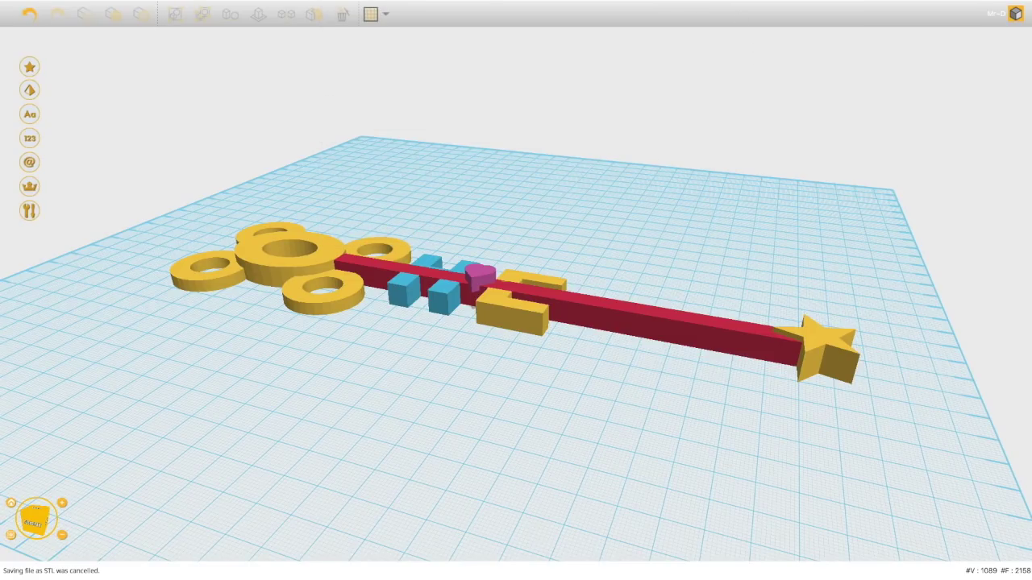